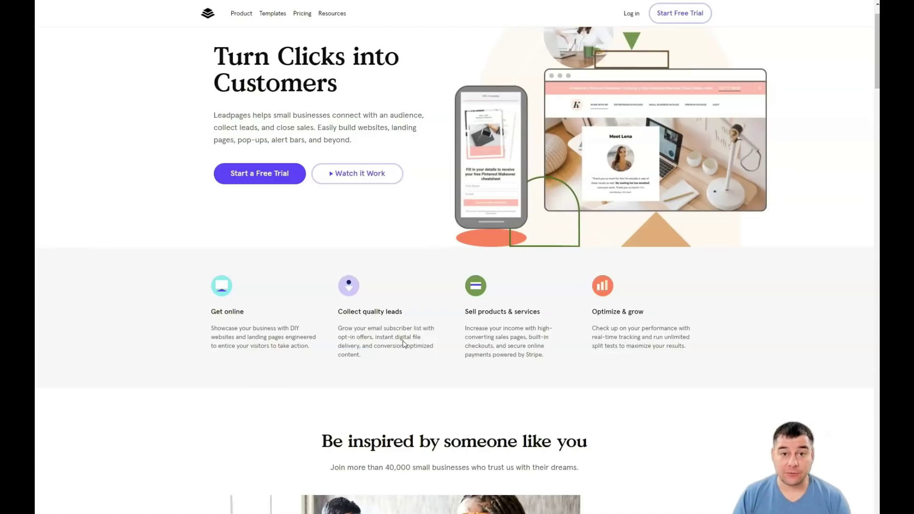
Step: Look through the Leadpages home page from the feature overview down to the footer
scroll(404, 343, "down", 2)
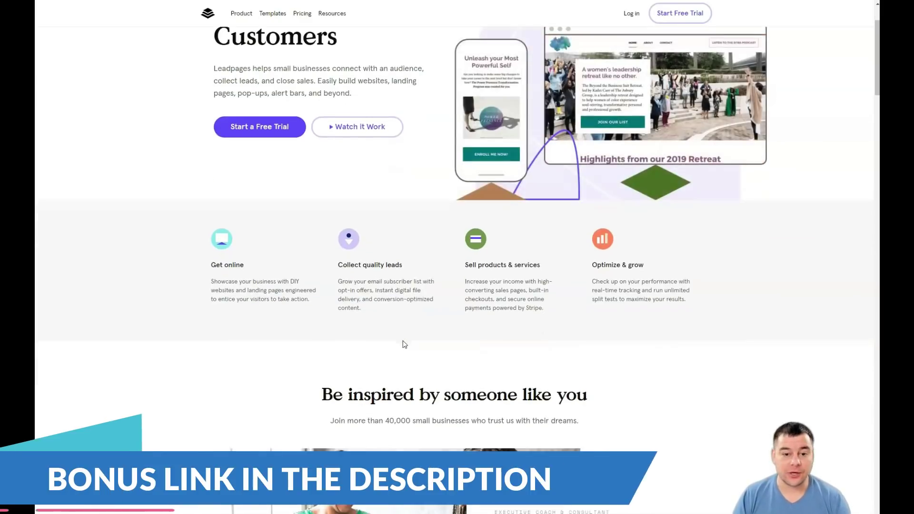
scroll(403, 340, "down", 4)
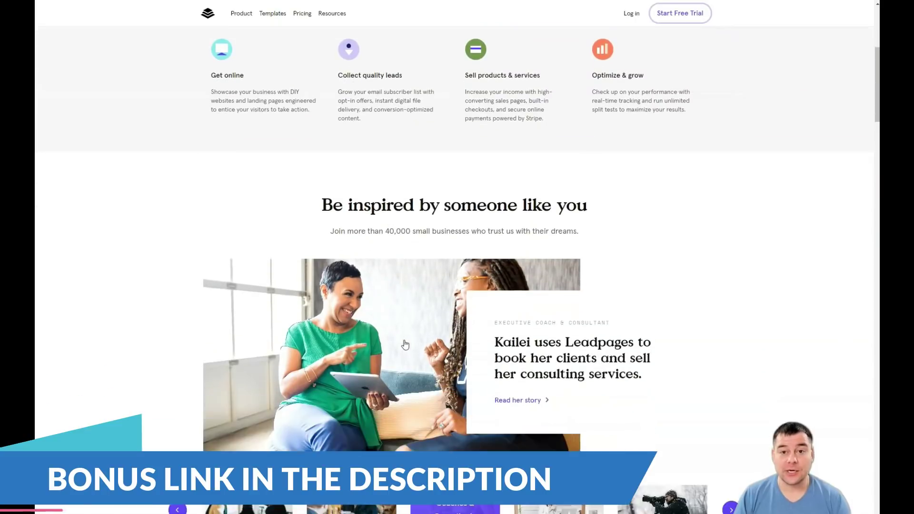
scroll(404, 342, "down", 7)
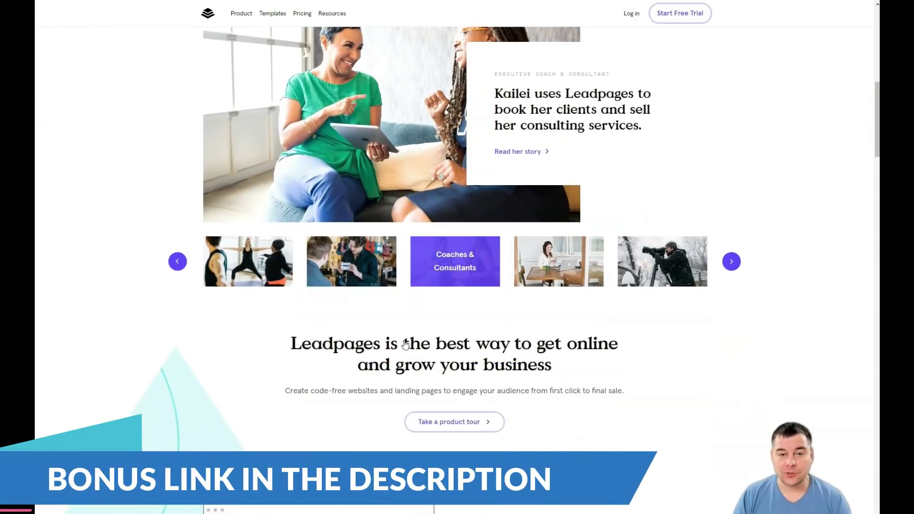
scroll(404, 344, "down", 4)
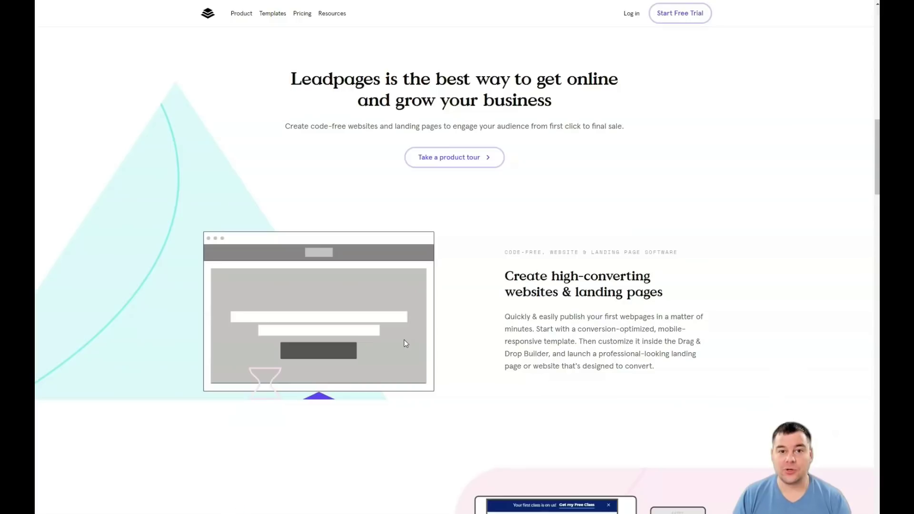
scroll(405, 343, "down", 5)
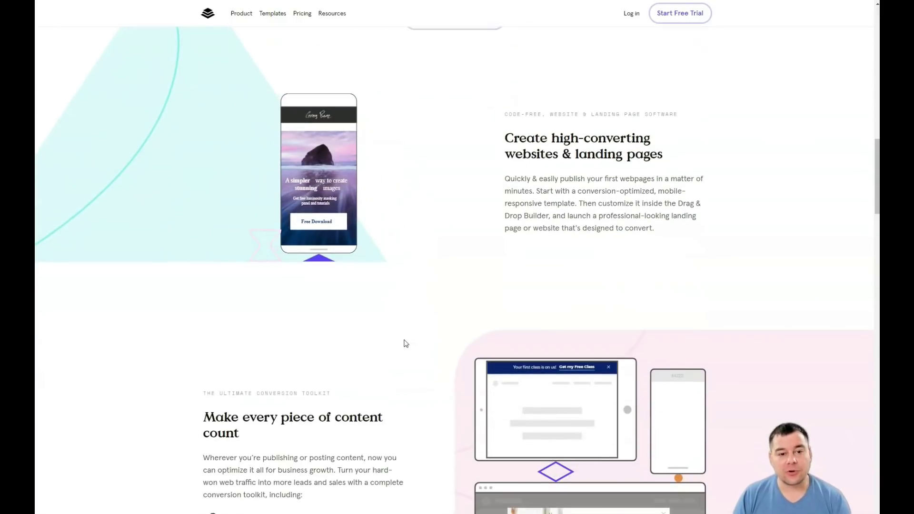
scroll(406, 342, "down", 7)
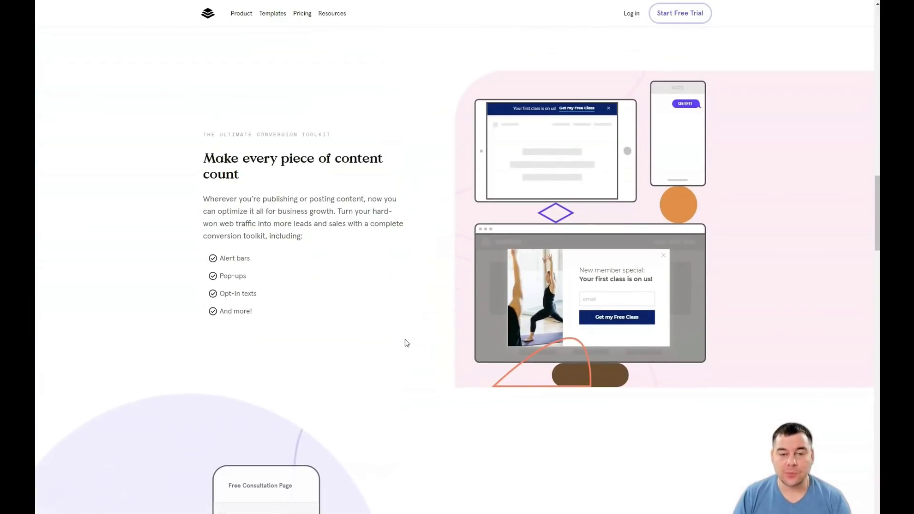
scroll(407, 343, "down", 10)
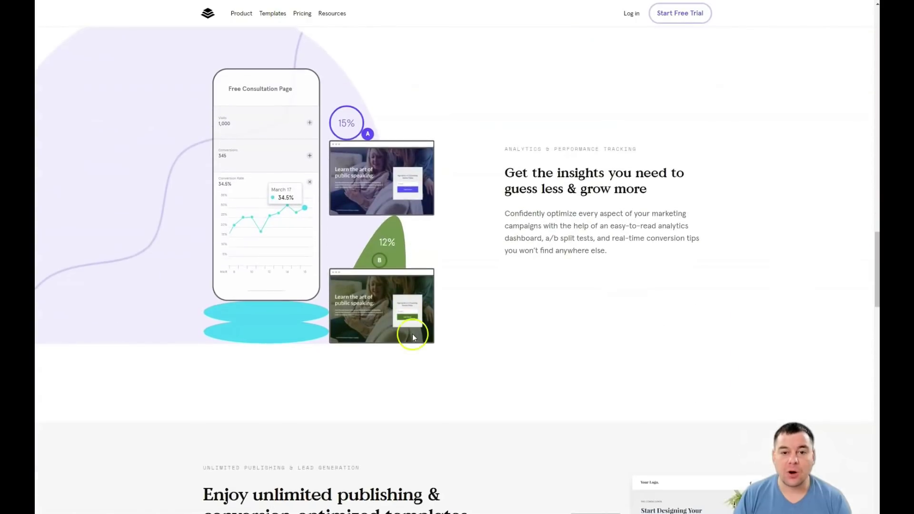
scroll(414, 335, "down", 8)
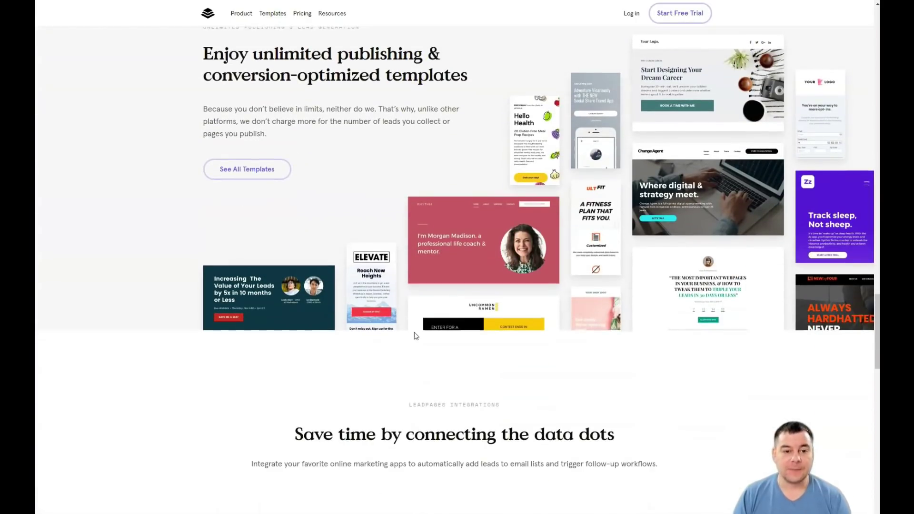
scroll(415, 336, "down", 7)
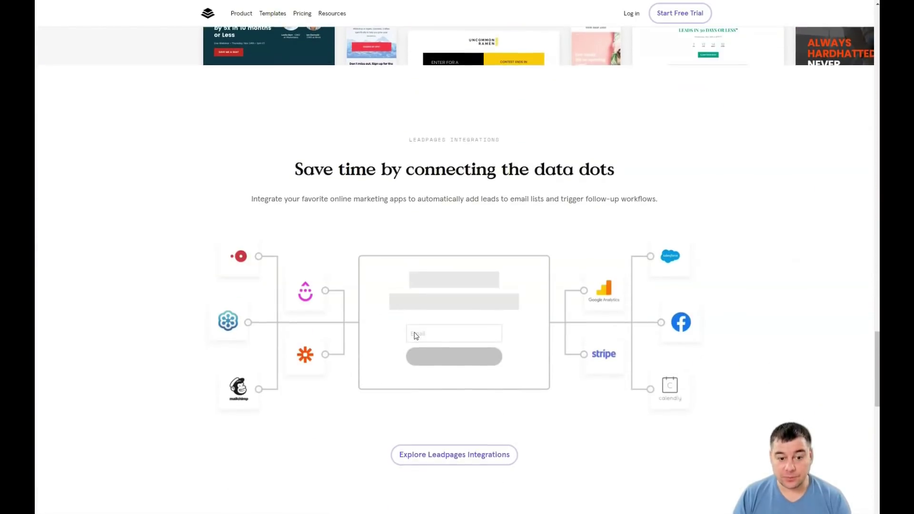
scroll(415, 336, "down", 6)
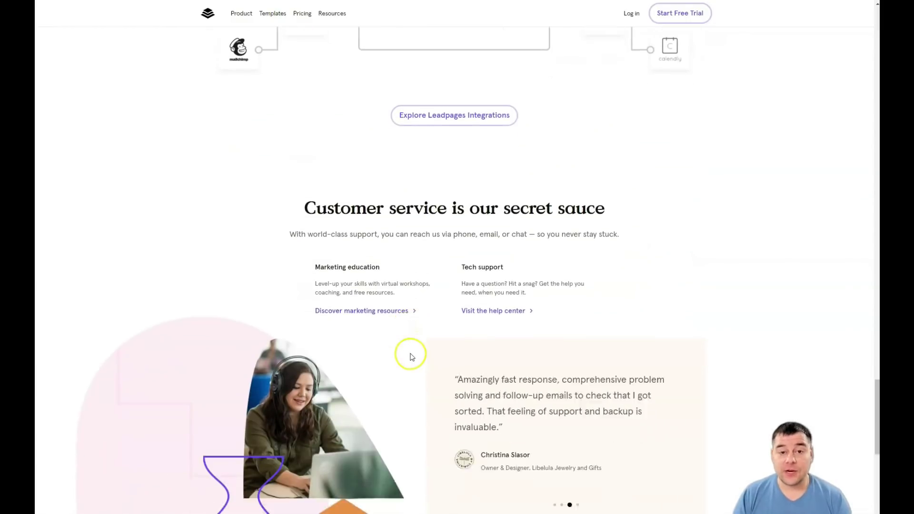
scroll(411, 352, "down", 6)
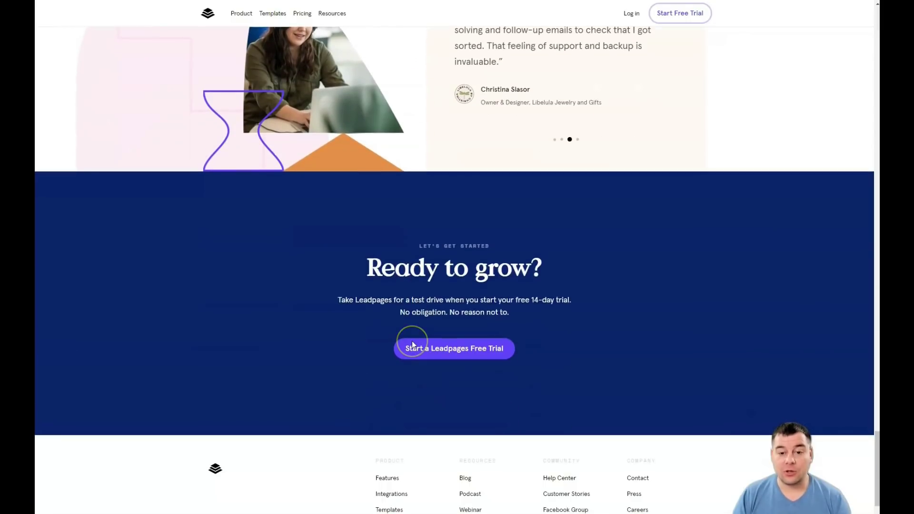
scroll(412, 341, "down", 2)
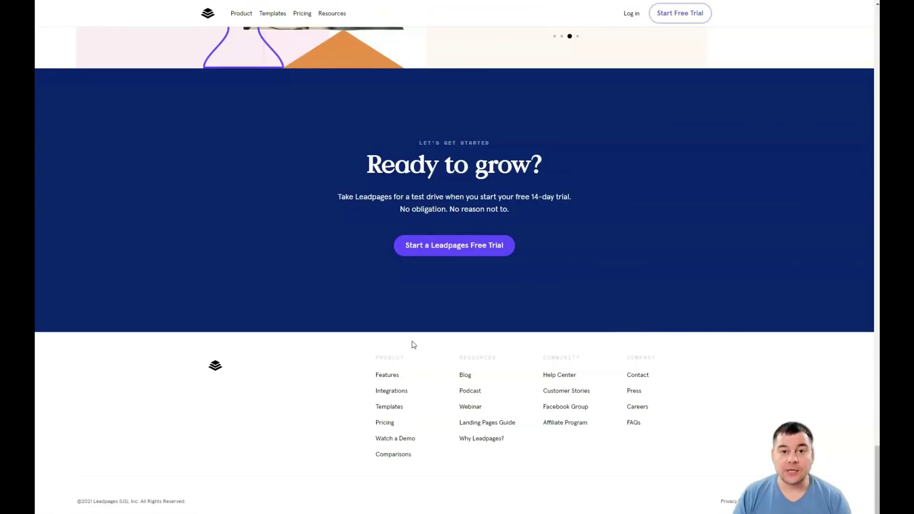
Step: Review the integrations, analytics, conversion toolkit and customer story sections again, working back up to the home page's introduction
scroll(414, 345, "up", 14)
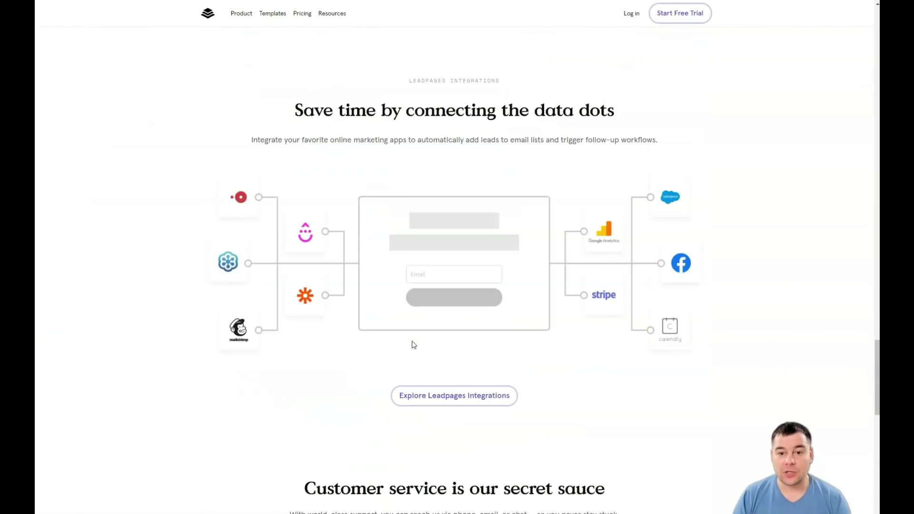
scroll(413, 345, "up", 10)
scroll(412, 341, "up", 8)
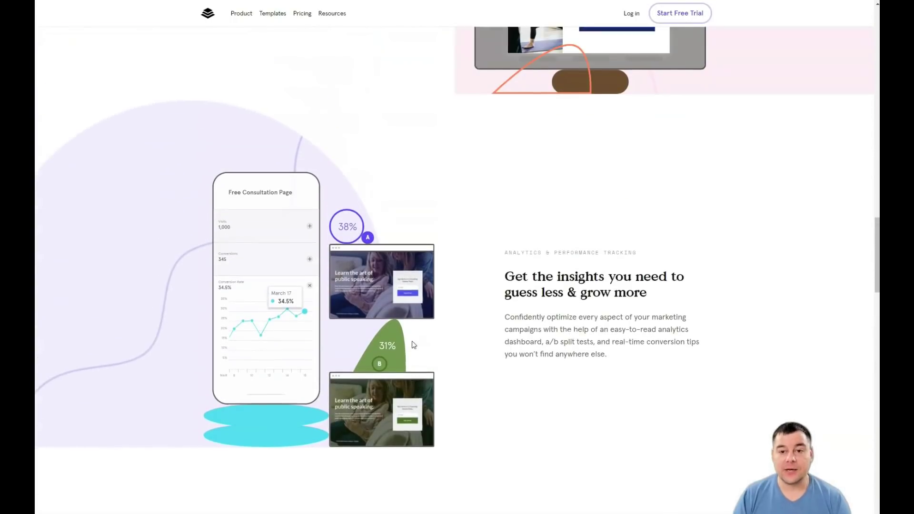
scroll(414, 345, "up", 6)
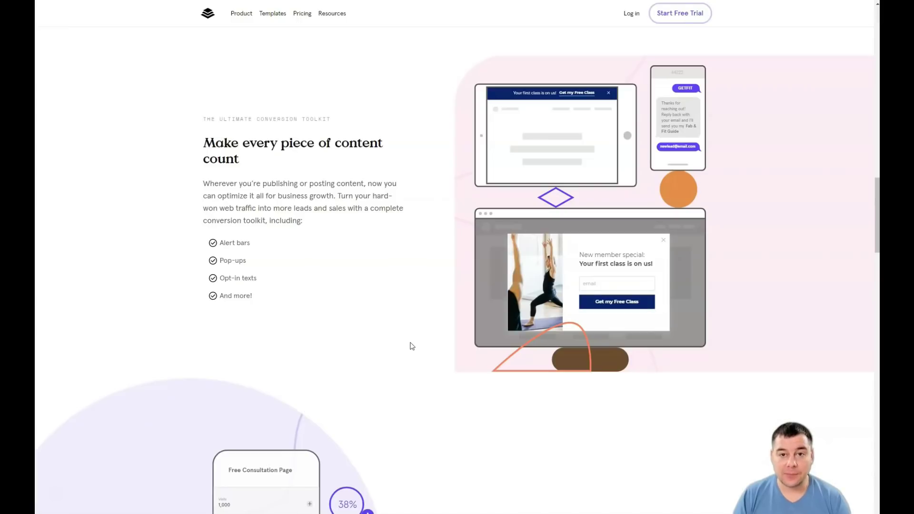
scroll(412, 346, "up", 3)
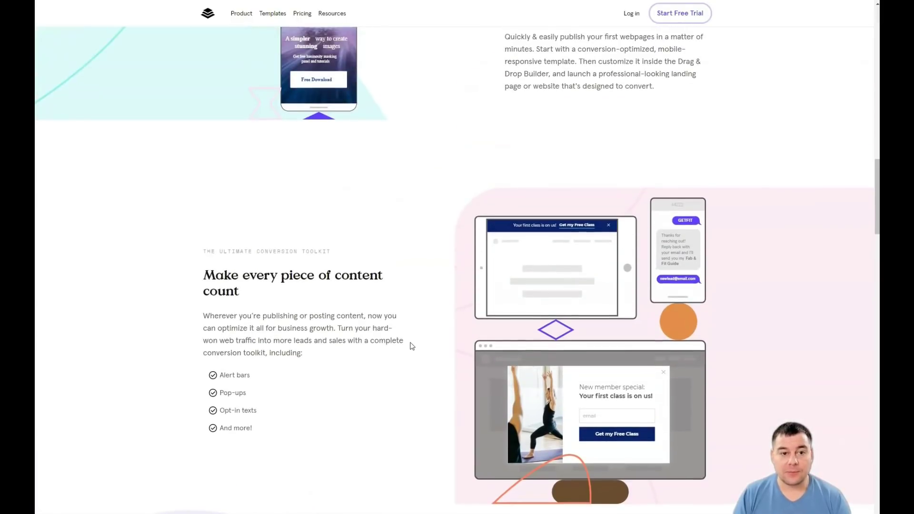
scroll(412, 346, "up", 1)
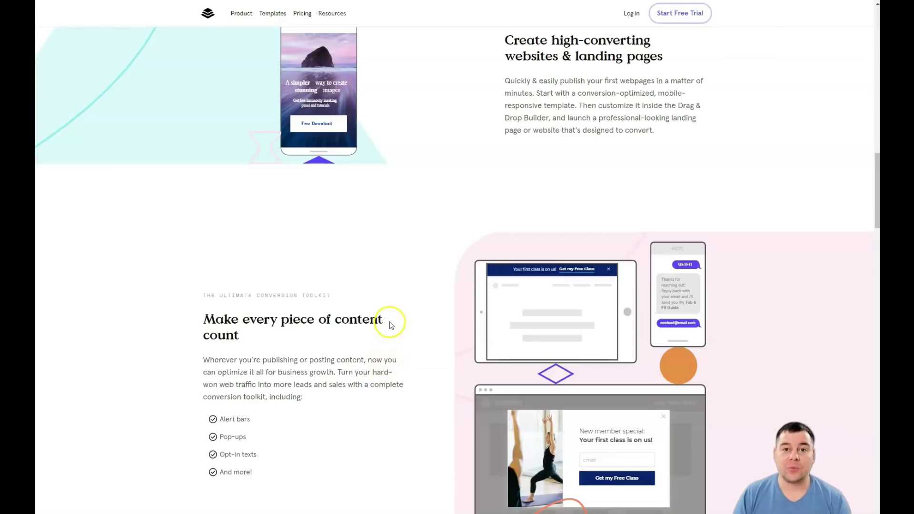
scroll(391, 324, "up", 2)
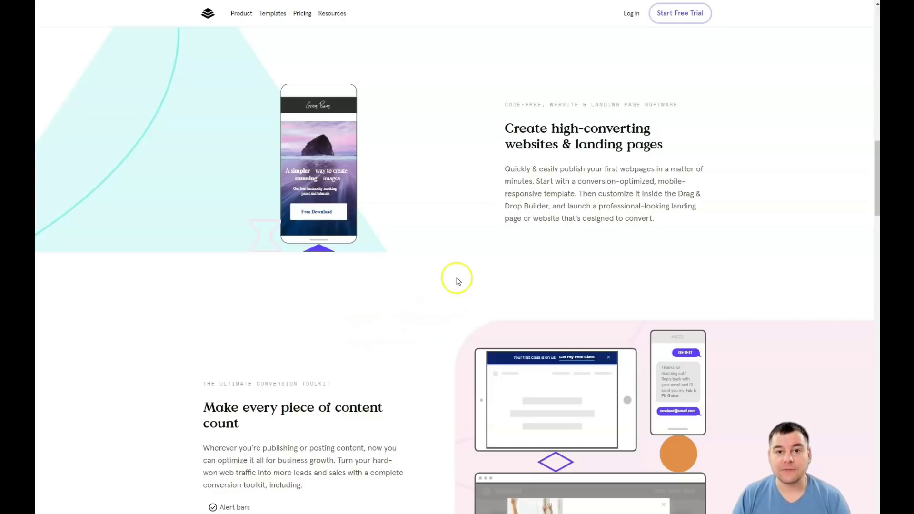
scroll(455, 278, "up", 1)
scroll(455, 278, "up", 2)
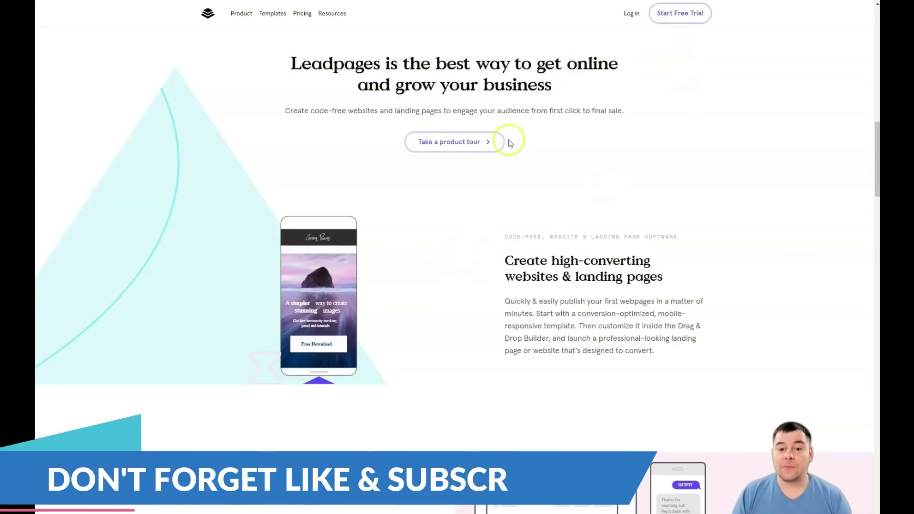
scroll(467, 257, "up", 1)
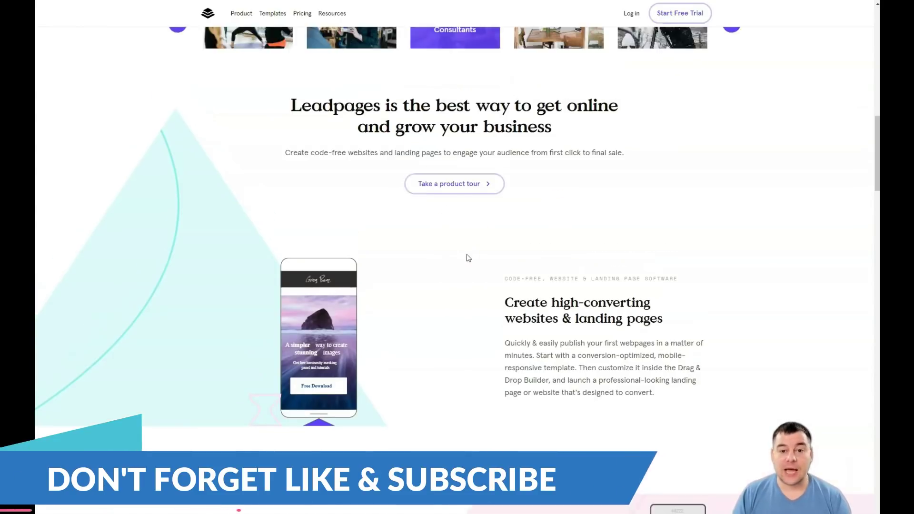
scroll(468, 258, "up", 5)
scroll(468, 270, "up", 3)
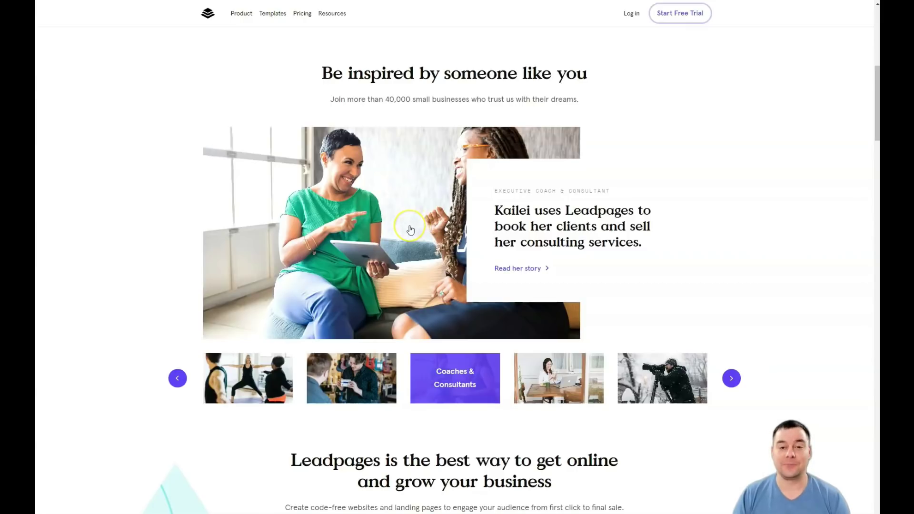
scroll(410, 230, "up", 2)
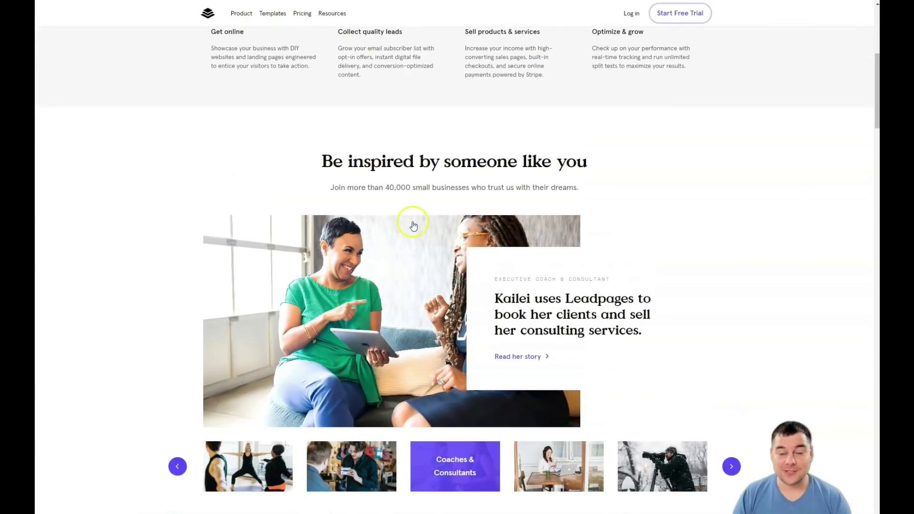
scroll(417, 224, "up", 1)
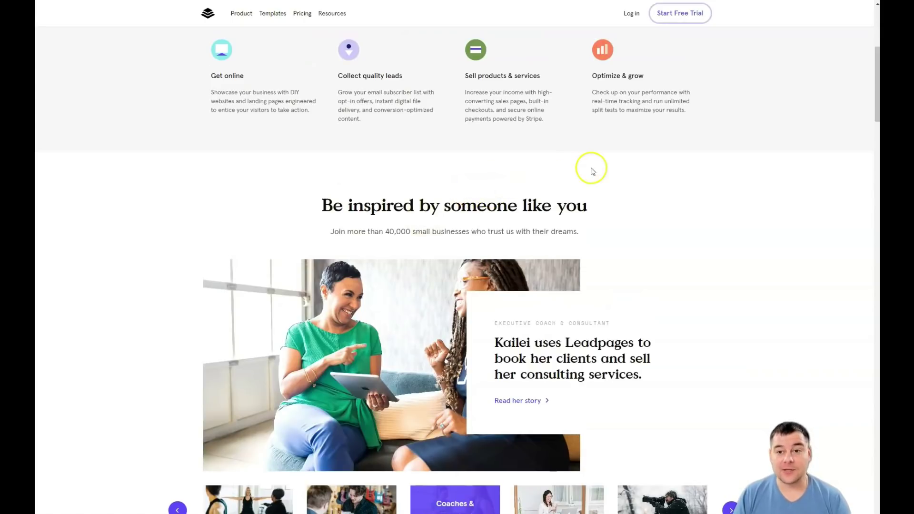
scroll(590, 170, "up", 5)
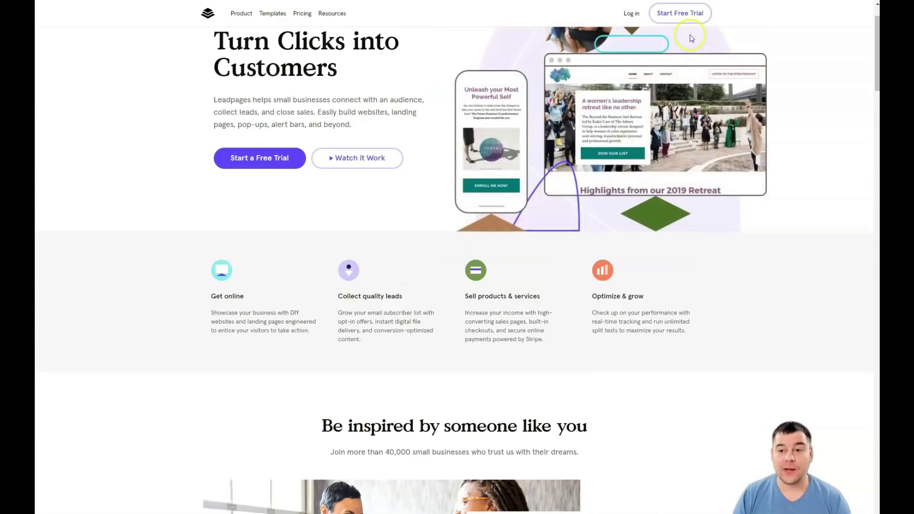
Step: Start the free trial sign-up and compare the features of the Advanced, Pro and Standard plans
left_click(683, 15)
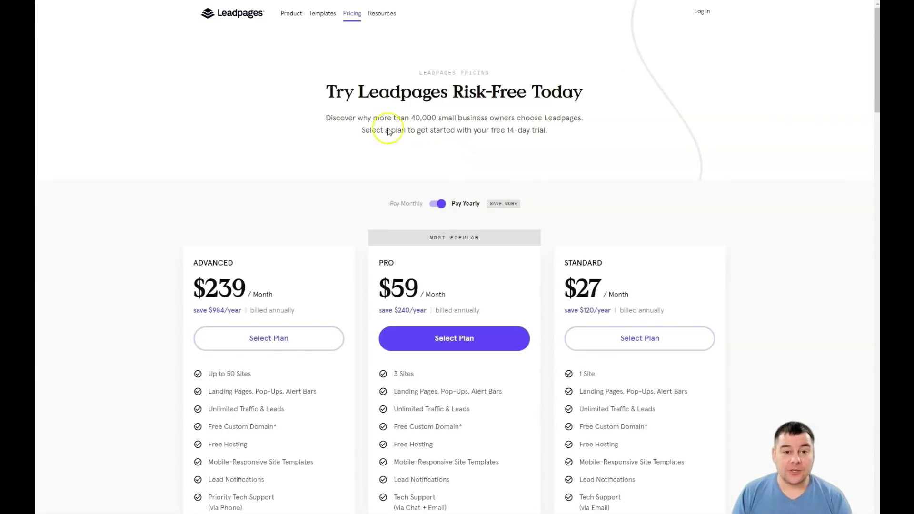
scroll(486, 138, "down", 1)
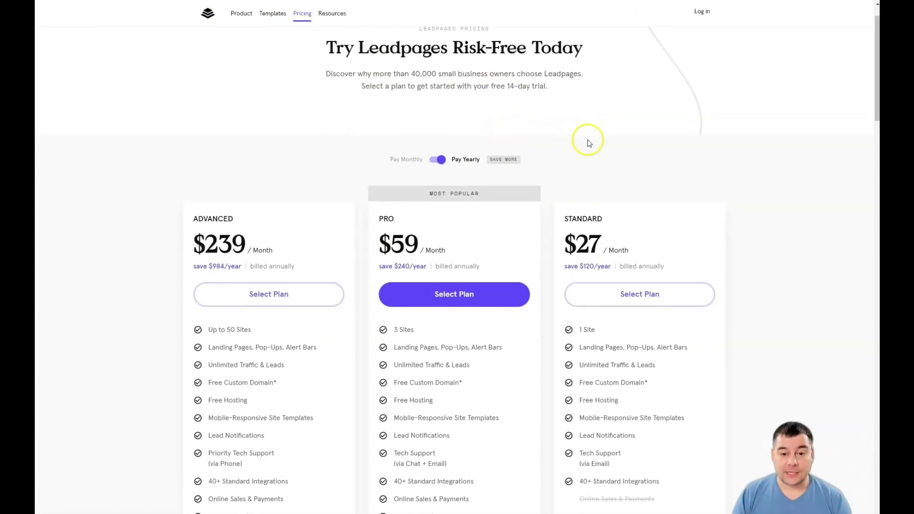
scroll(611, 199, "down", 3)
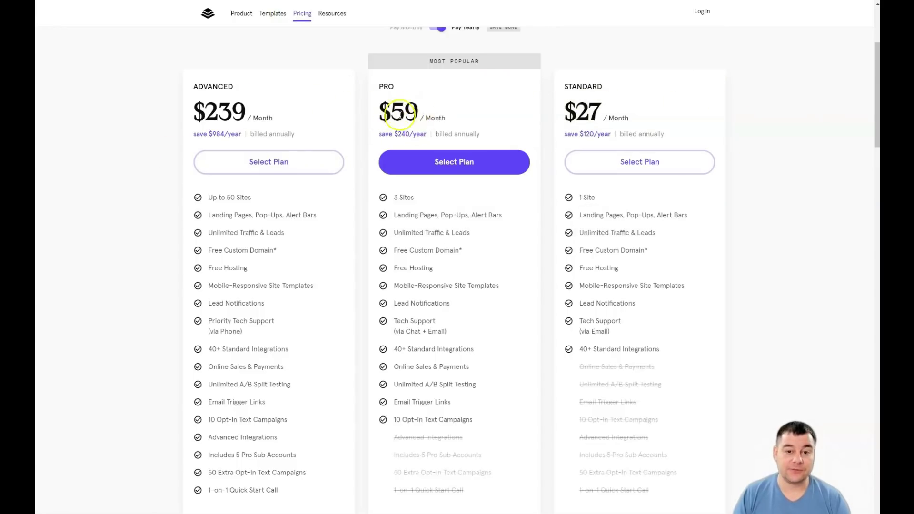
mouse_move(496, 237)
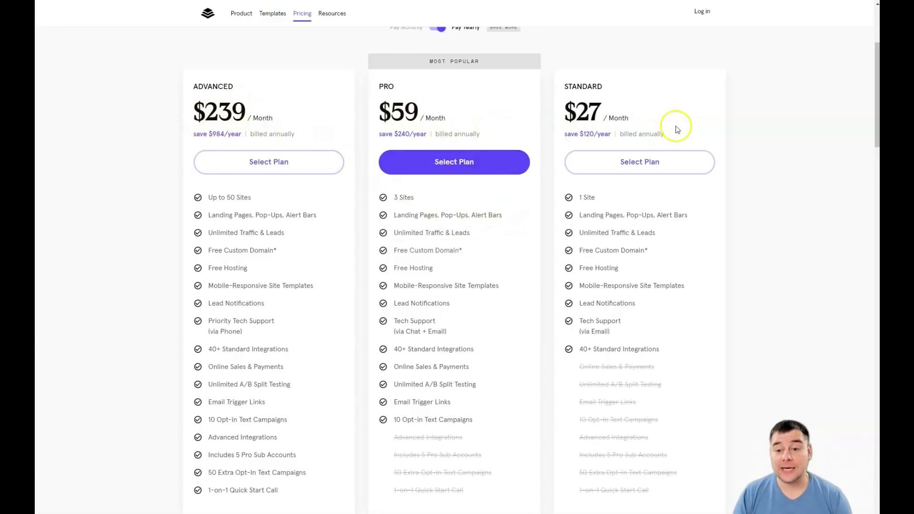
Step: Switch the plan prices between monthly and yearly billing to compare them, ending on Pay Yearly
scroll(530, 236, "up", 3)
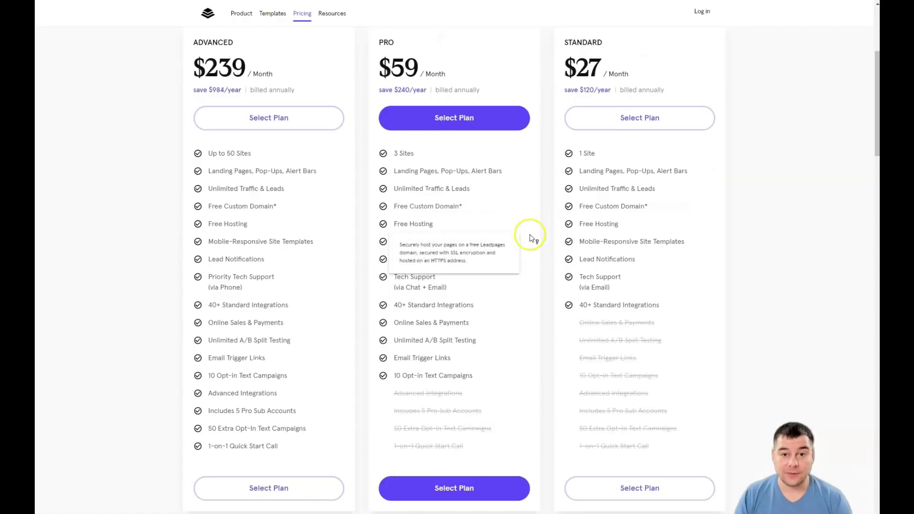
left_click(440, 161)
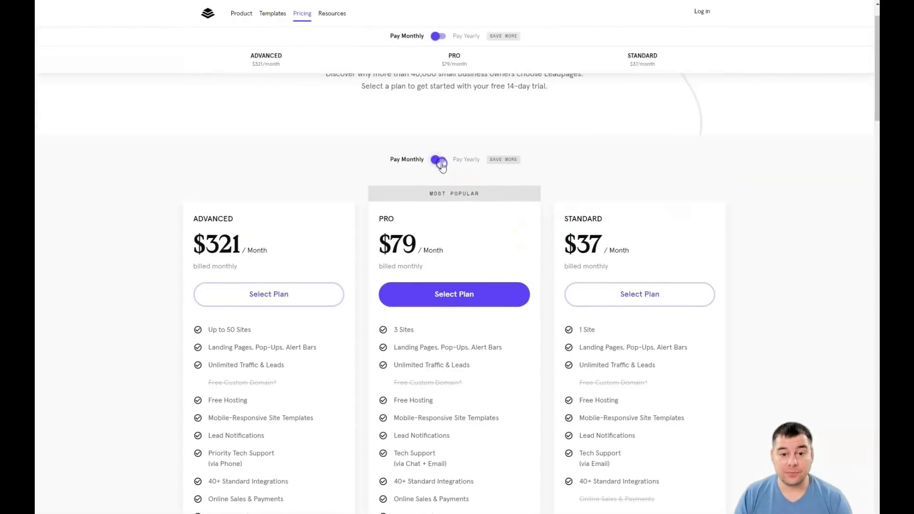
left_click(437, 162)
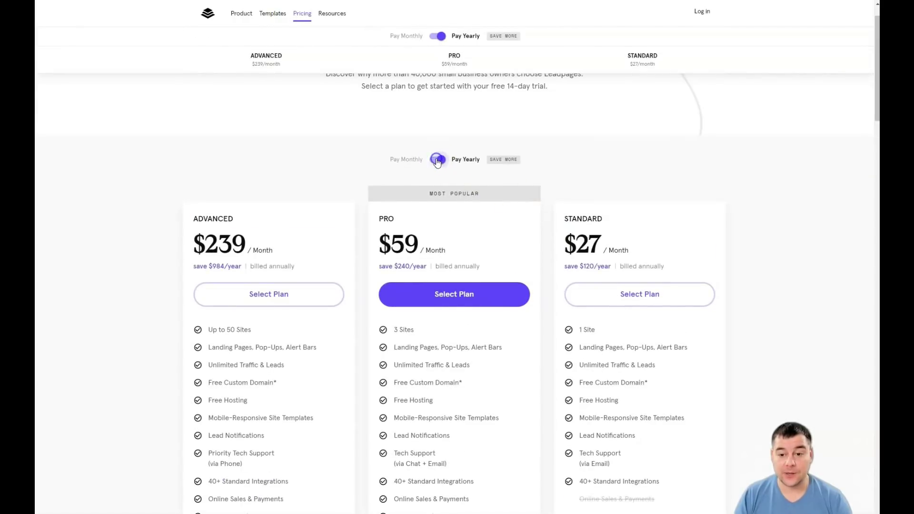
left_click(438, 161)
left_click(437, 160)
left_click(458, 190)
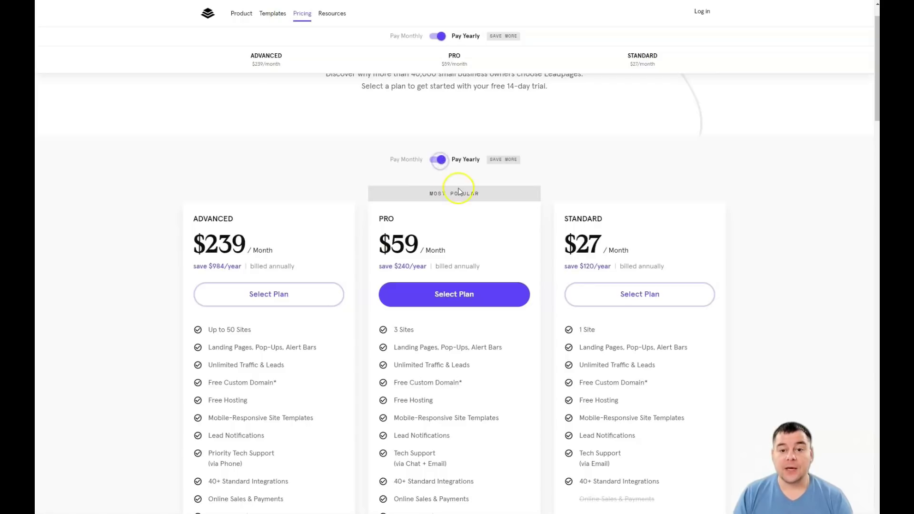
Step: Examine the yearly plans' feature lists, including the details of the Pro plan's Free Custom Domain
scroll(540, 190, "up", 1)
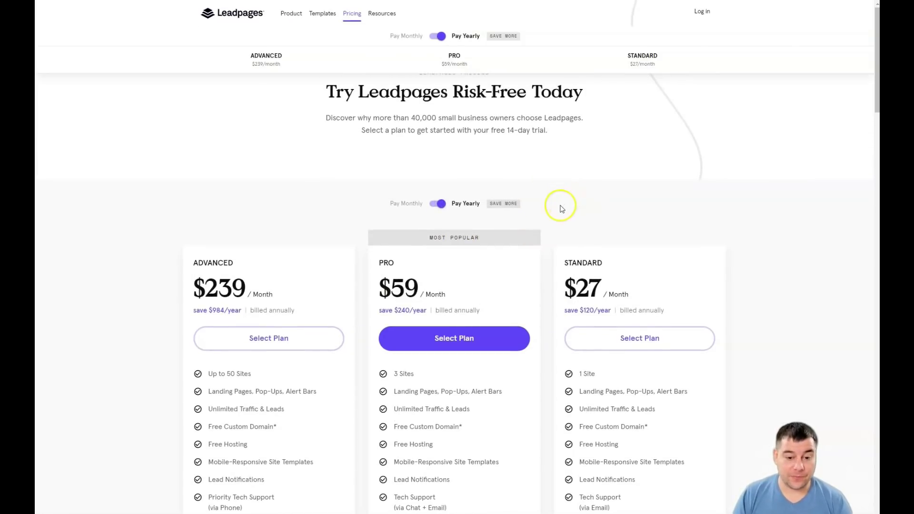
scroll(561, 208, "down", 3)
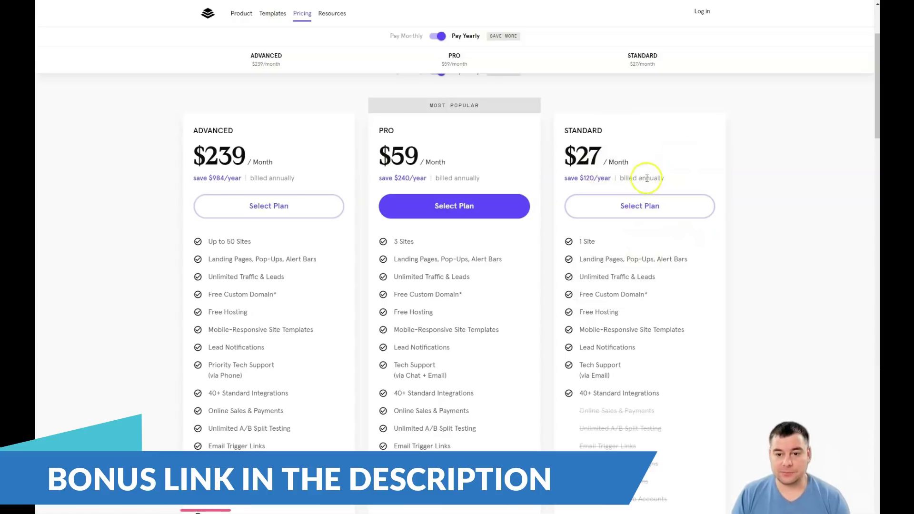
mouse_move(464, 291)
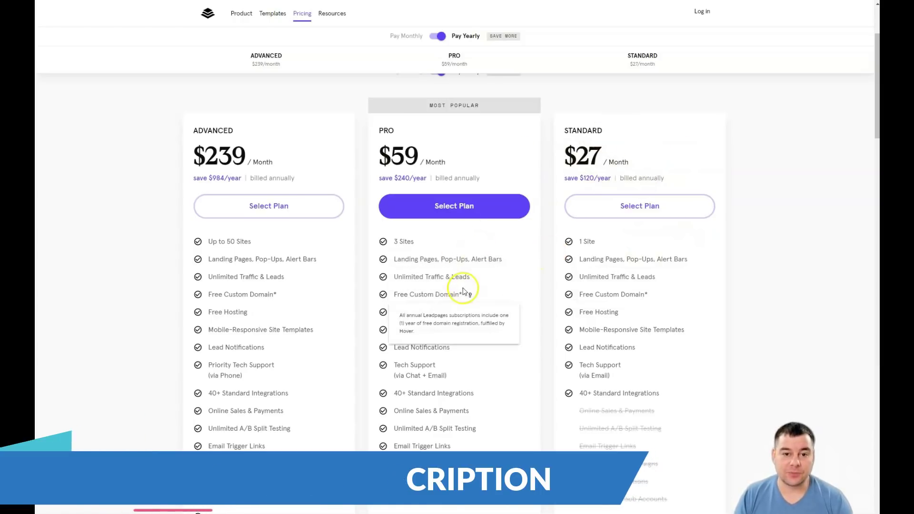
Step: Start creating a new landing page from the account's list of landing pages
scroll(464, 291, "up", 3)
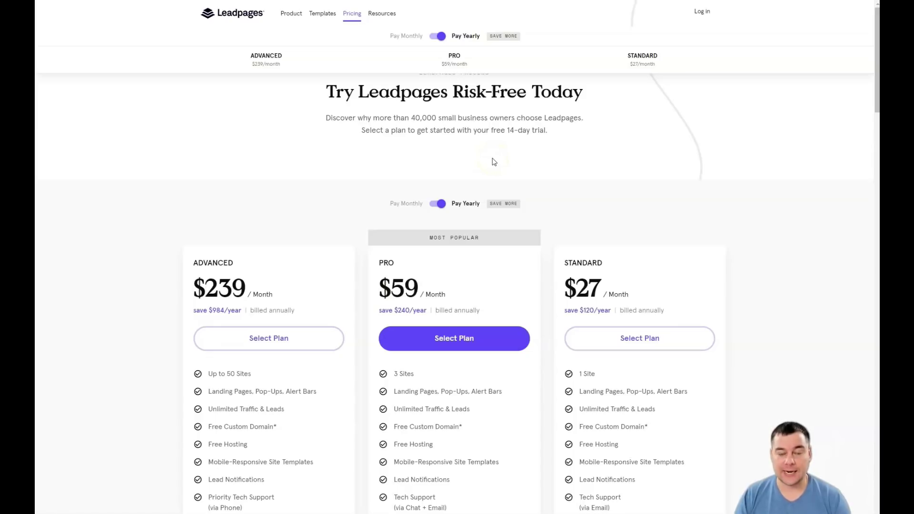
left_click(491, 190)
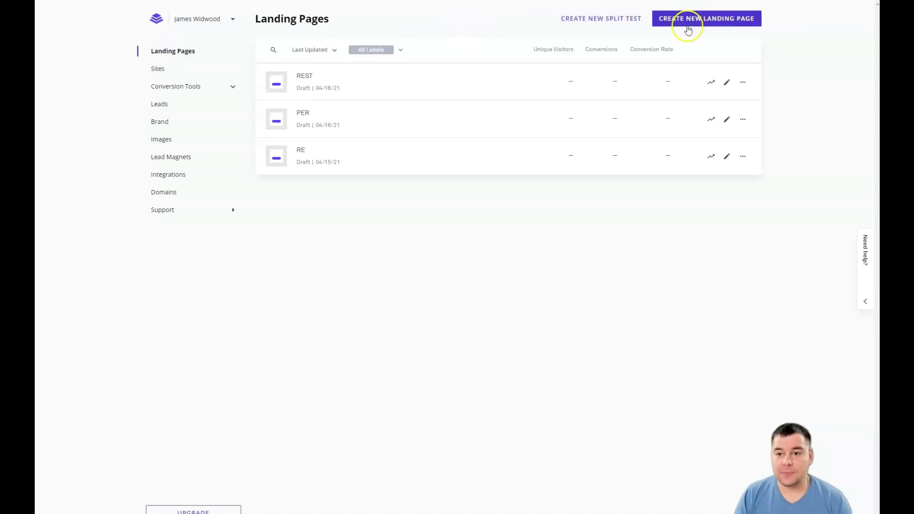
left_click(678, 21)
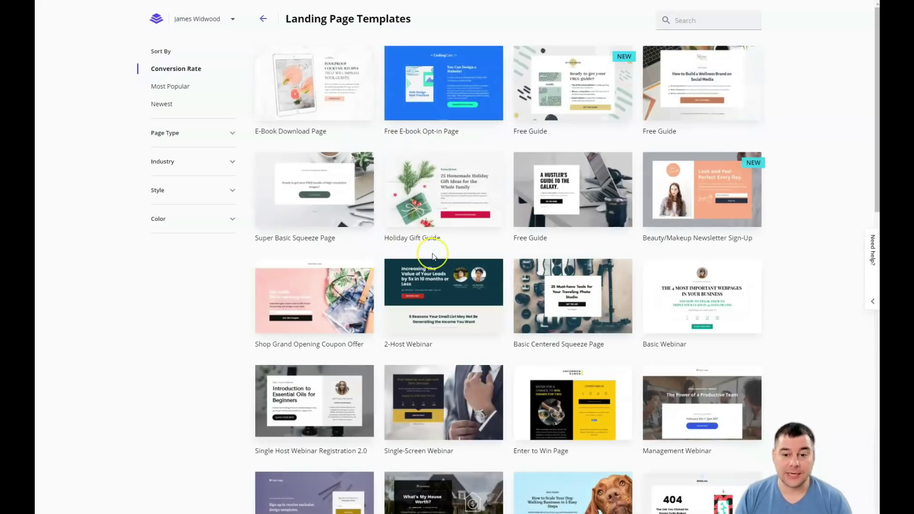
Step: Browse the gallery of landing page templates sorted by conversion rate
scroll(430, 251, "down", 3)
scroll(430, 250, "down", 5)
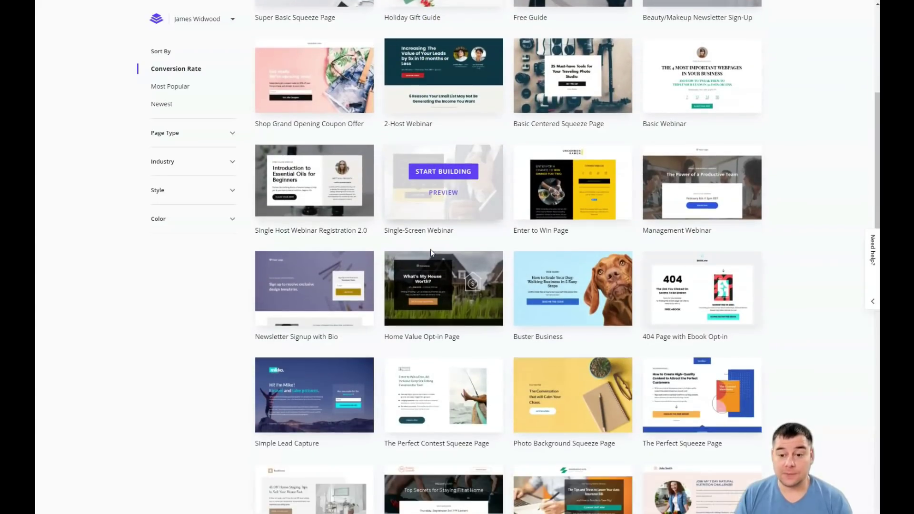
scroll(432, 252, "down", 5)
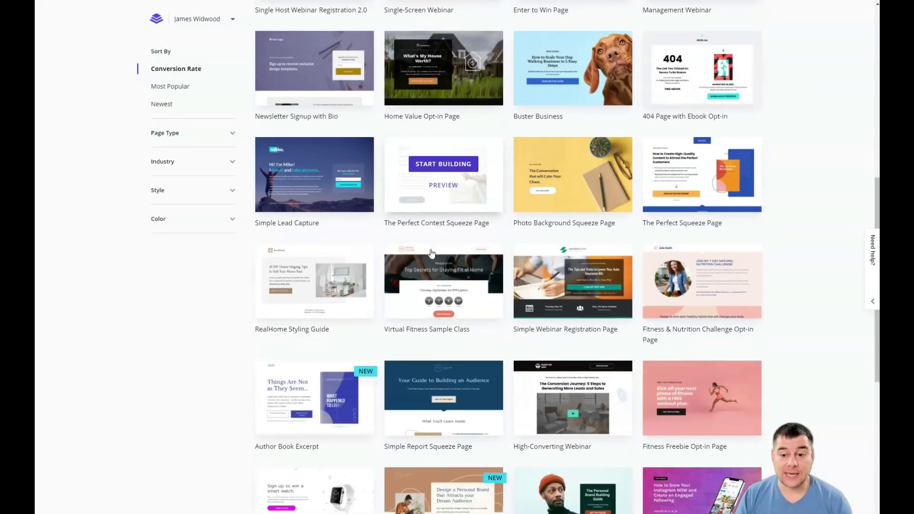
scroll(432, 253, "down", 8)
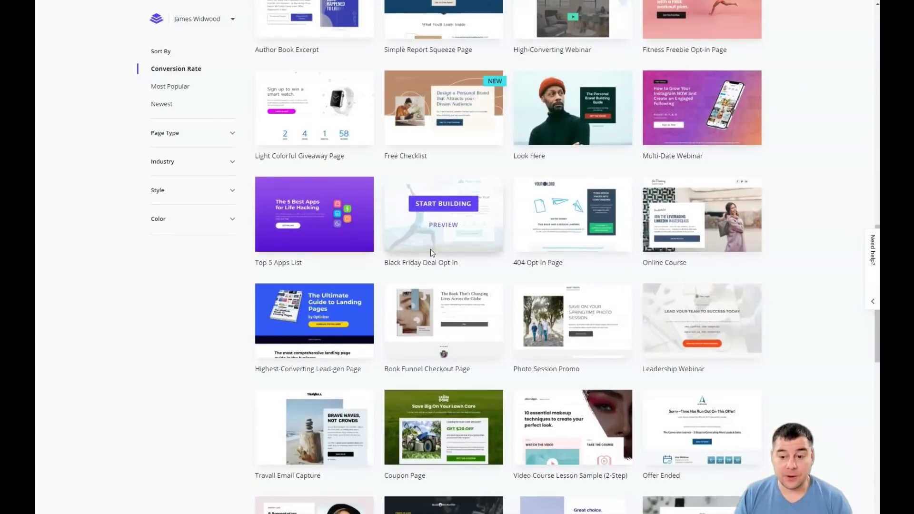
scroll(431, 251, "down", 8)
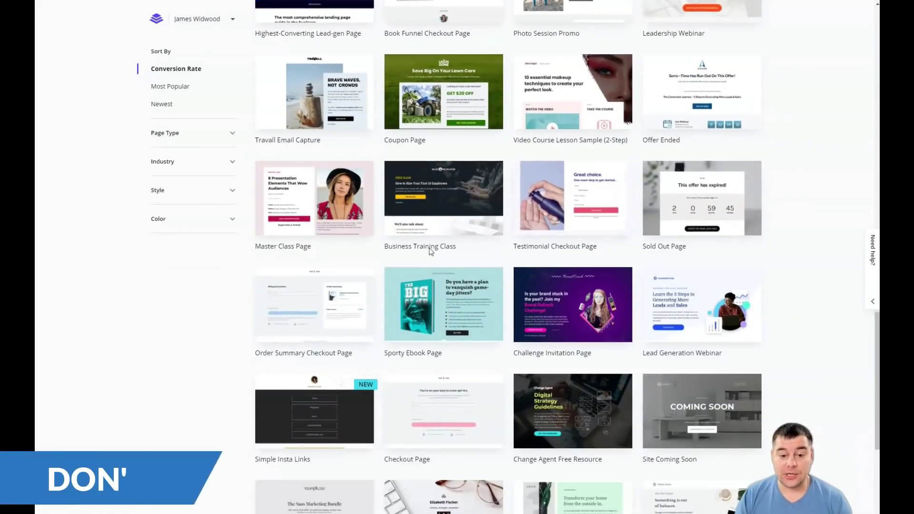
scroll(430, 252, "down", 5)
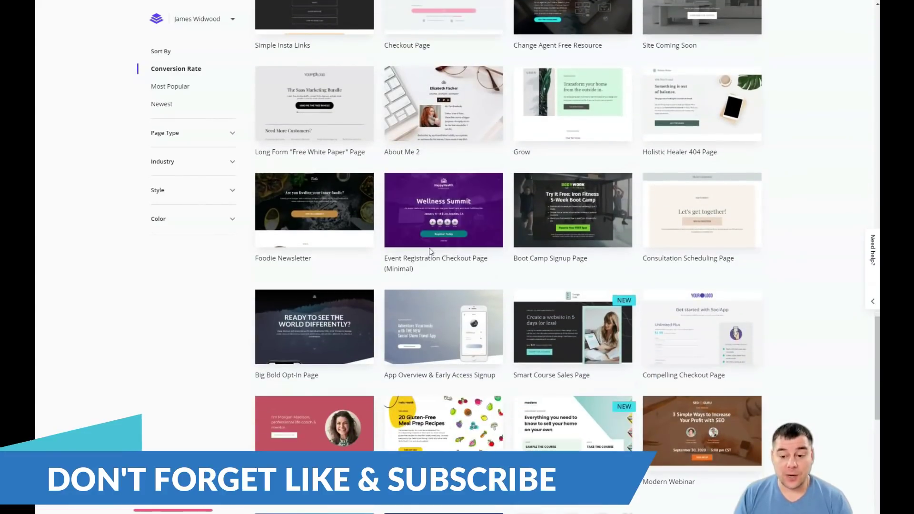
scroll(433, 252, "up", 2)
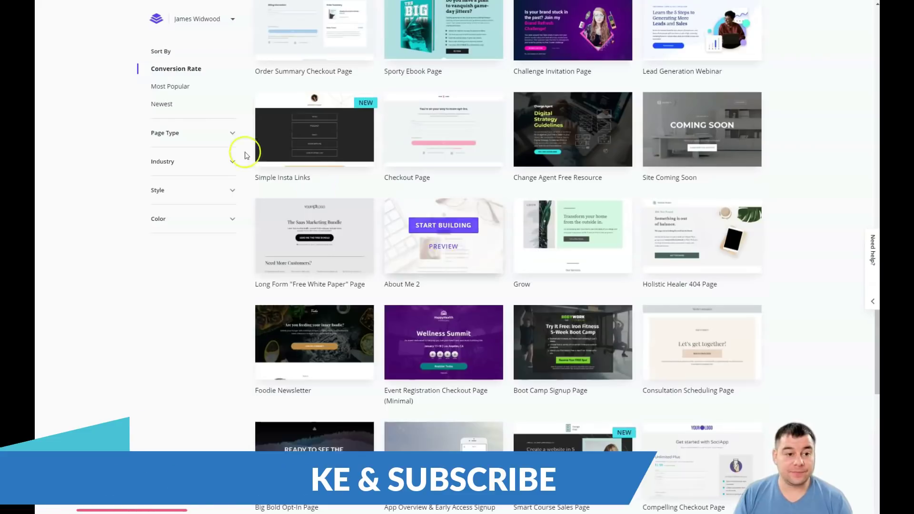
Step: Examine the Page Type and Industry categories available for filtering the templates
left_click(232, 134)
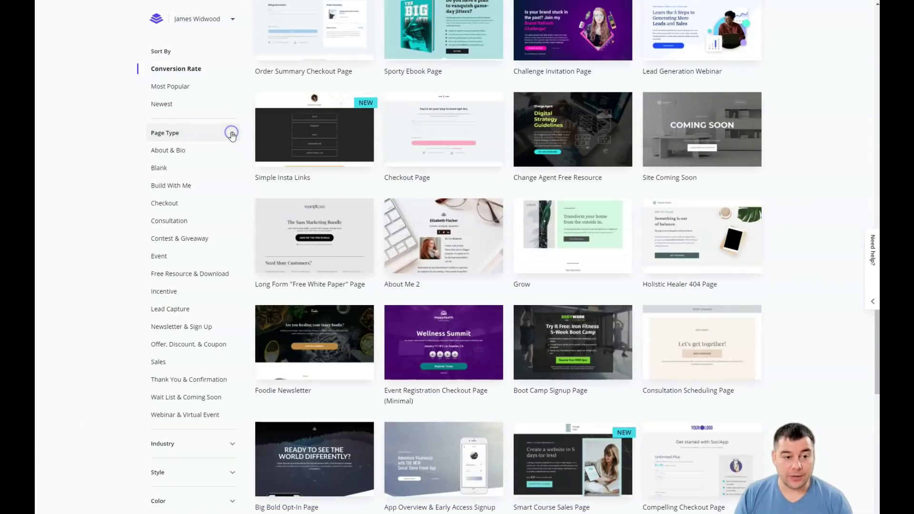
left_click(231, 132)
left_click(230, 168)
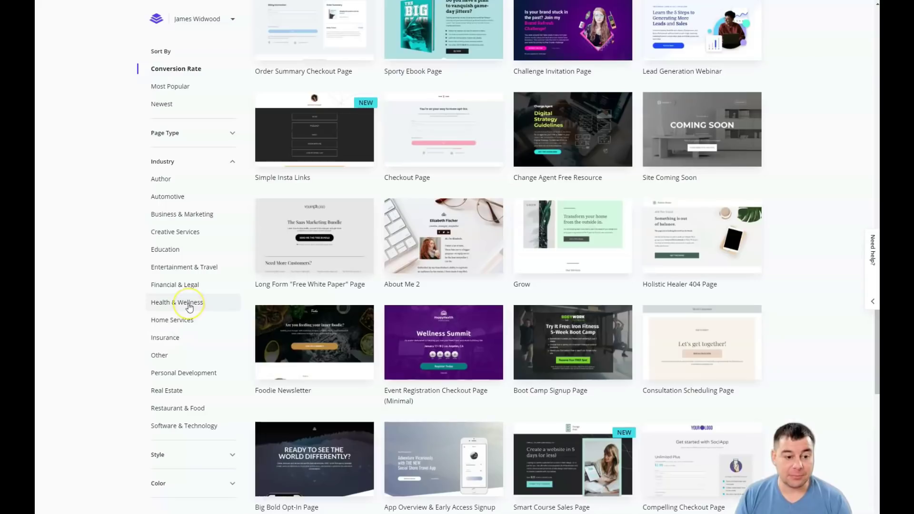
left_click(232, 161)
Step: Start building a landing page named PIZZA from the Site Coming Soon template
mouse_move(609, 222)
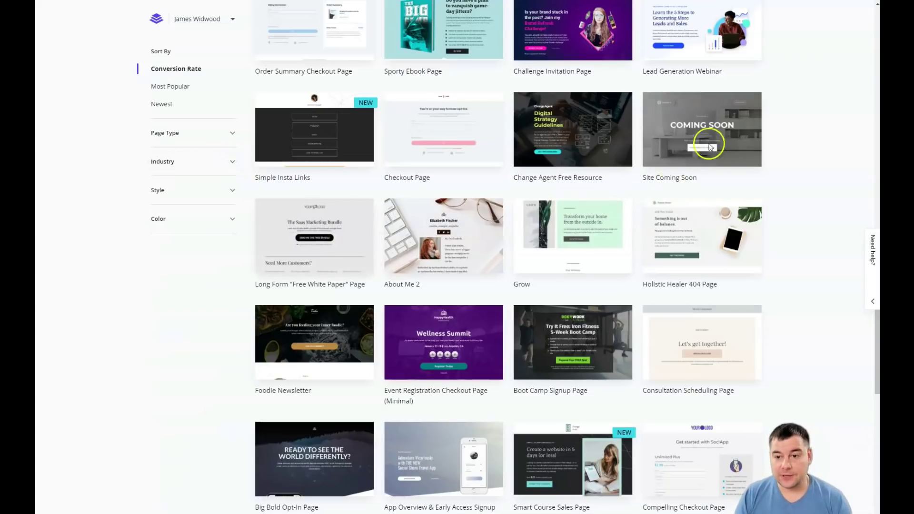
mouse_move(688, 135)
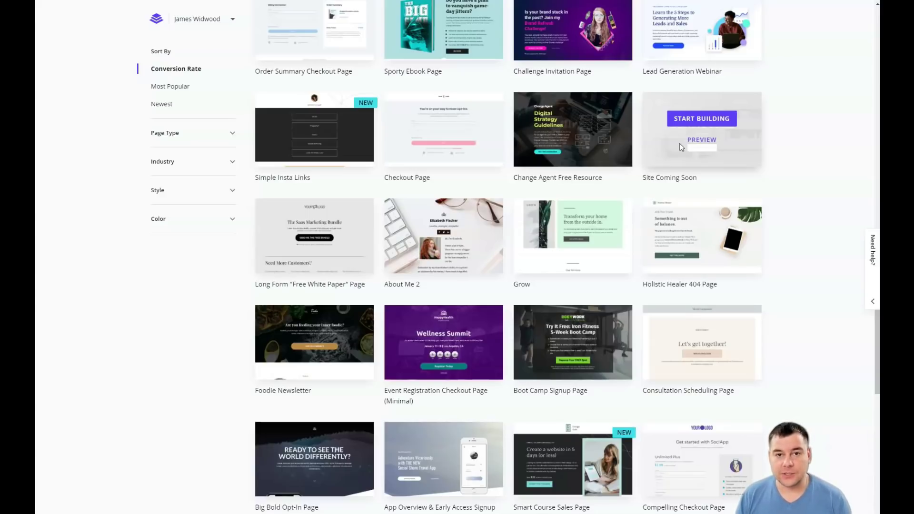
left_click(702, 120)
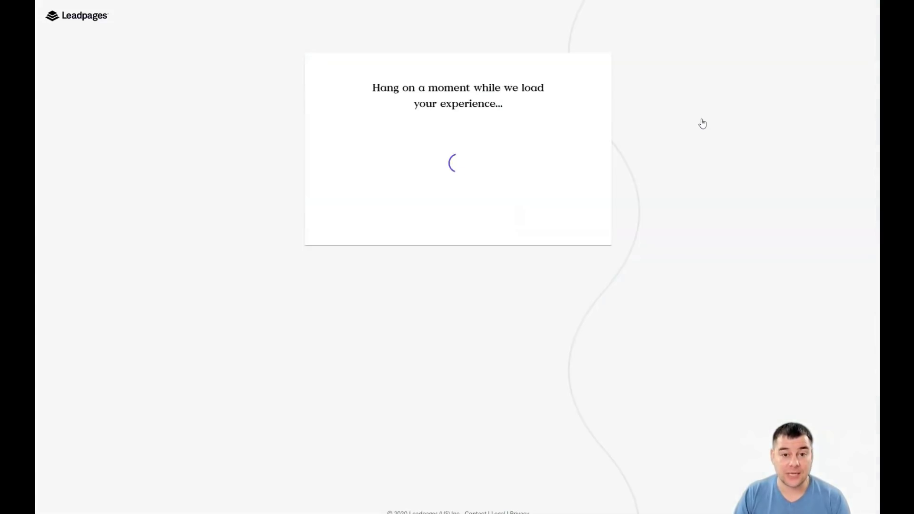
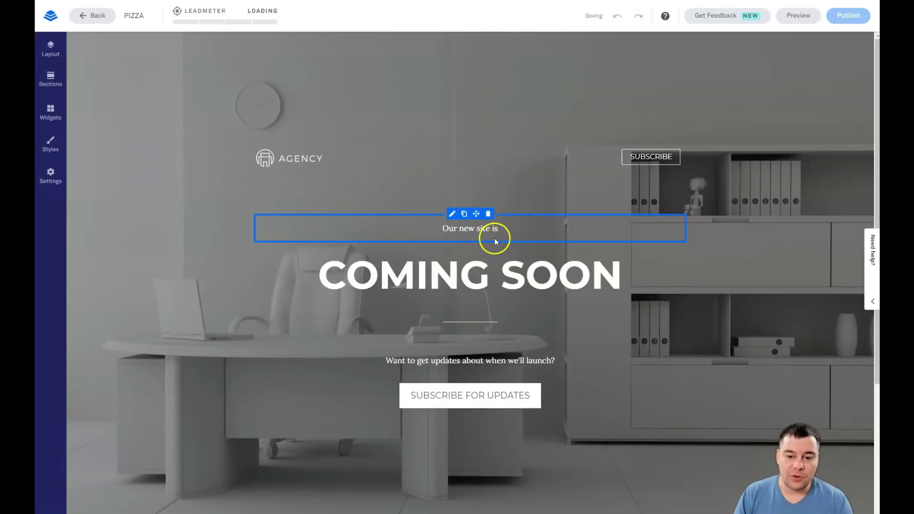
Step: Review the Coming Soon page from the hero down to the footer in the page editor
scroll(494, 238, "down", 4)
scroll(490, 216, "up", 4)
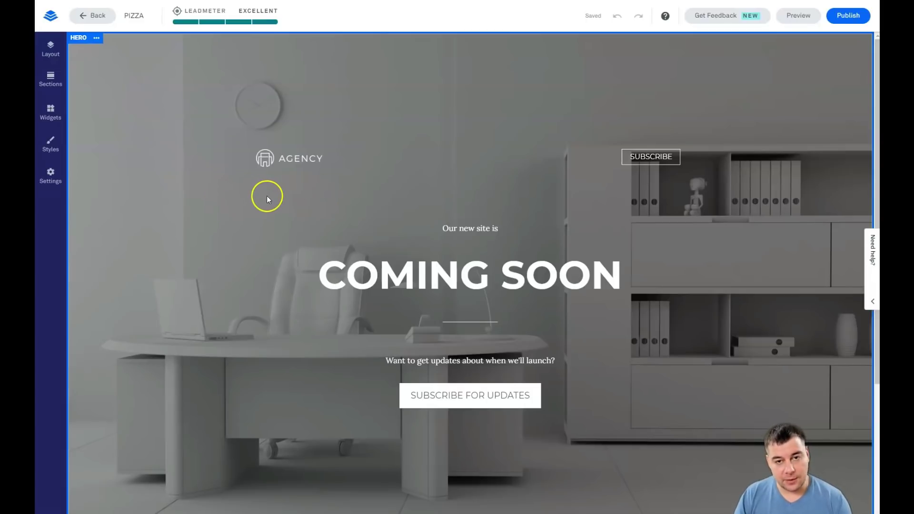
scroll(210, 218, "down", 3)
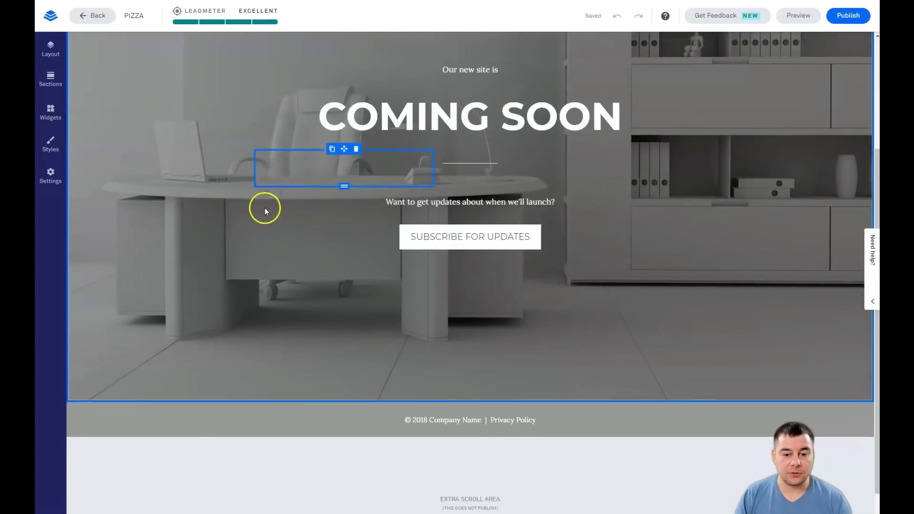
scroll(284, 198, "up", 4)
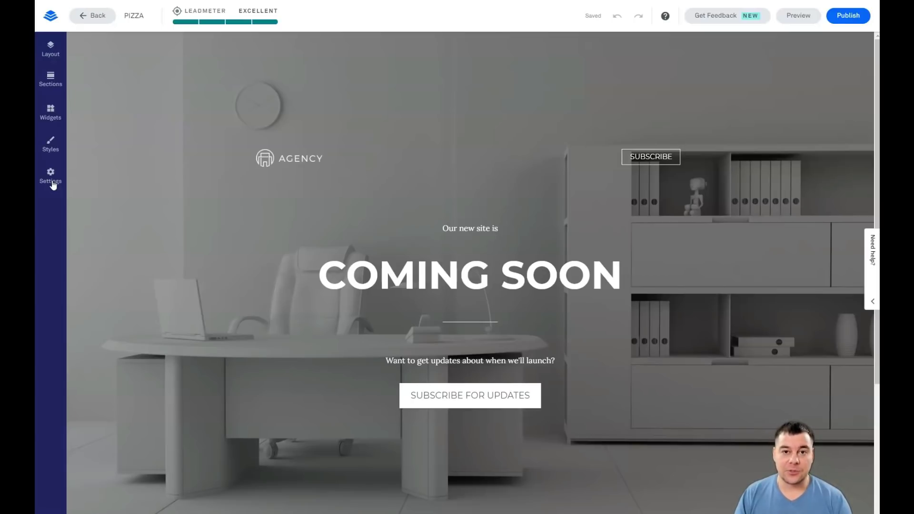
left_click(180, 83)
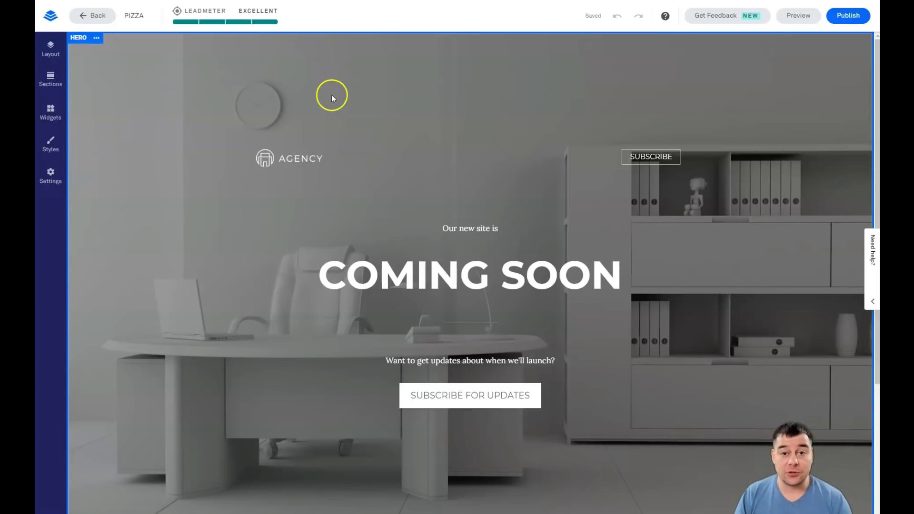
mouse_move(310, 164)
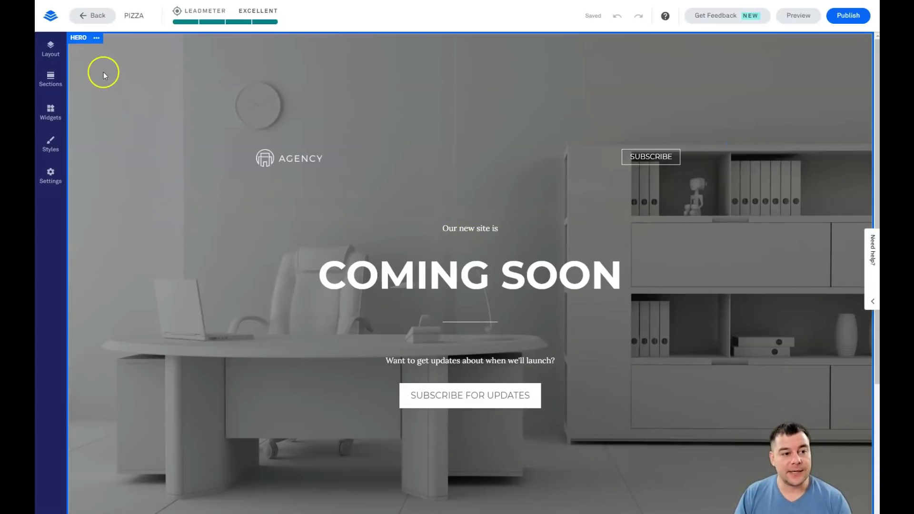
Step: Show the page layout's section list and compare it with the hero and footer on the page
left_click(50, 53)
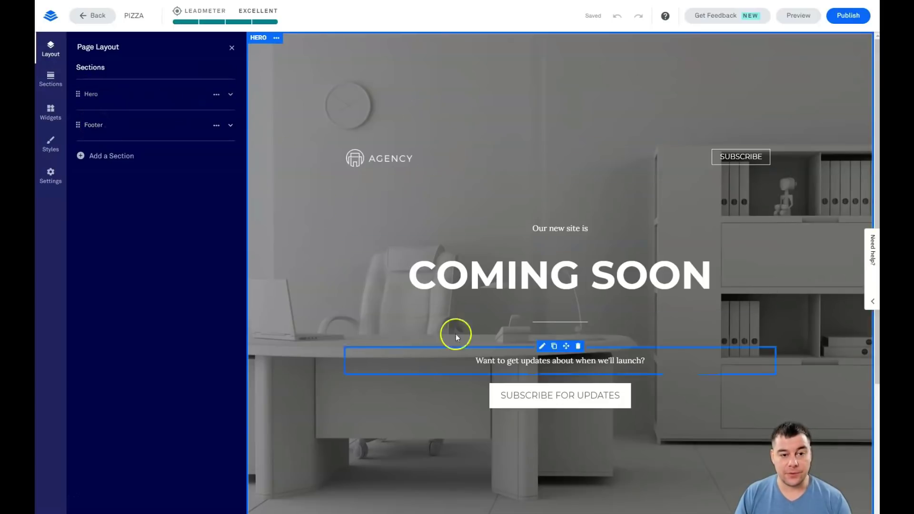
scroll(456, 286, "down", 4)
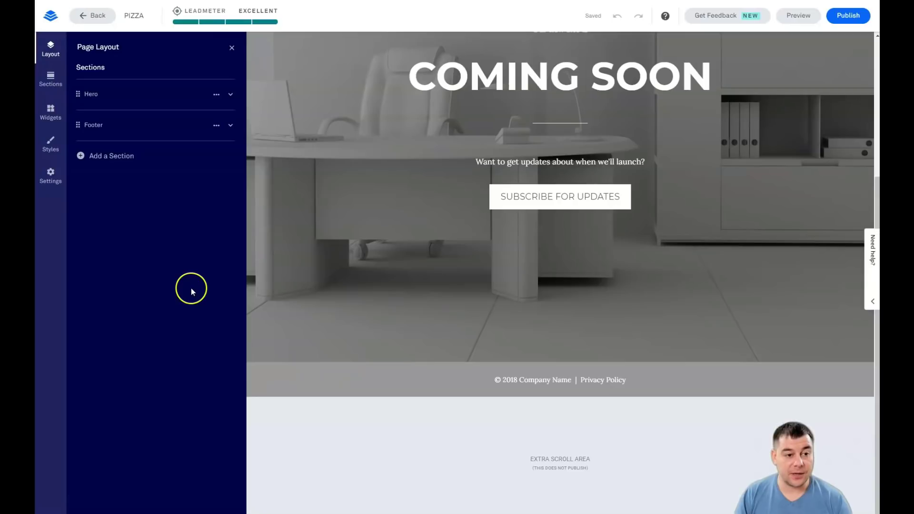
scroll(486, 286, "up", 5)
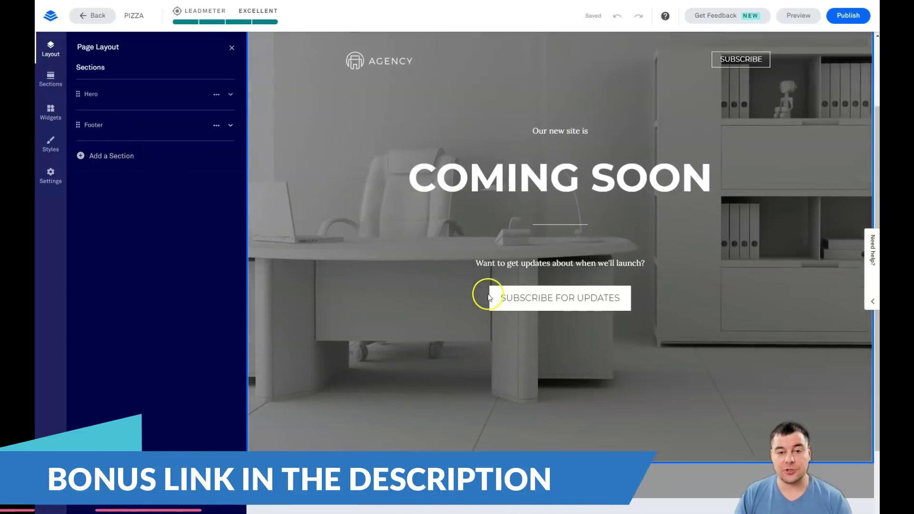
scroll(473, 285, "down", 2)
scroll(464, 279, "down", 3)
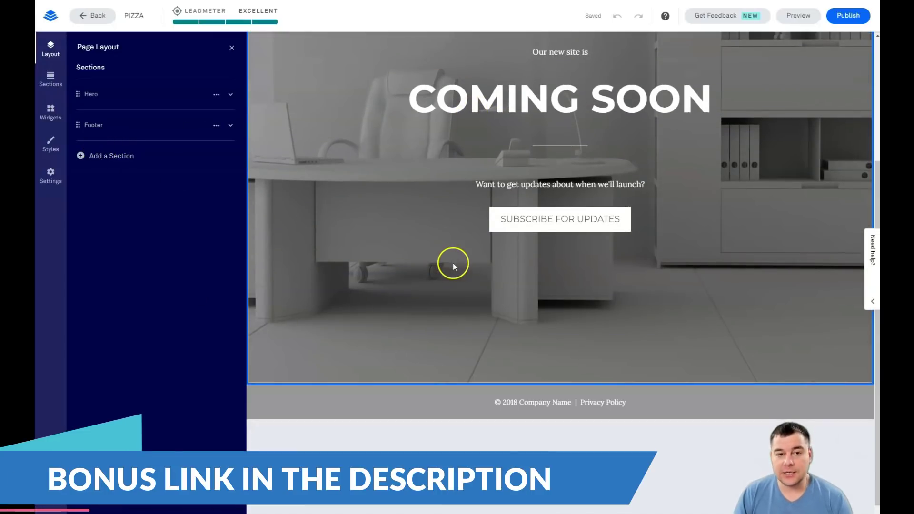
Step: Add a section below the footer using the first About design, with text beside a portrait photo
left_click(82, 158)
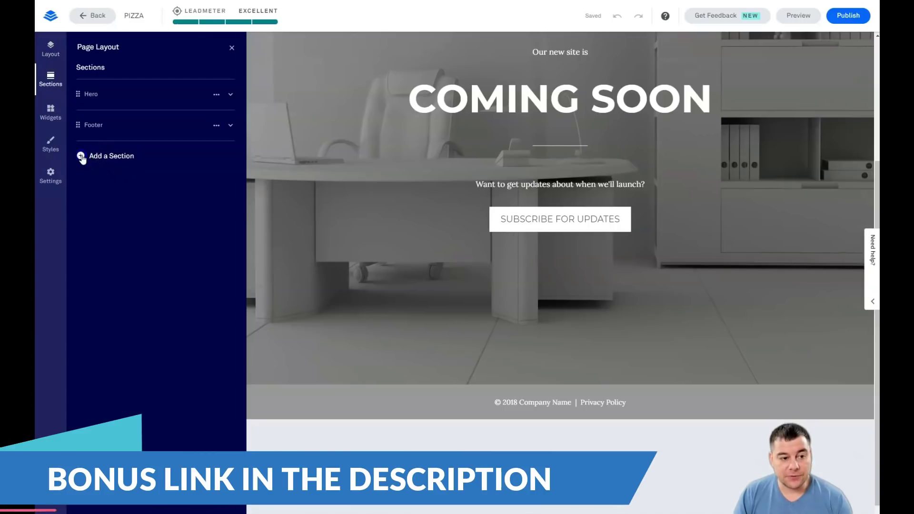
left_click(117, 152)
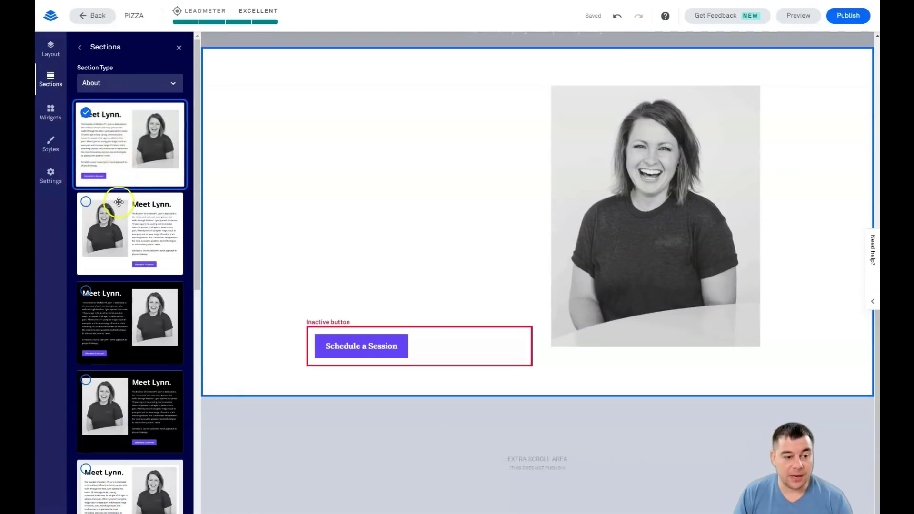
scroll(116, 200, "down", 3)
scroll(163, 76, "up", 3)
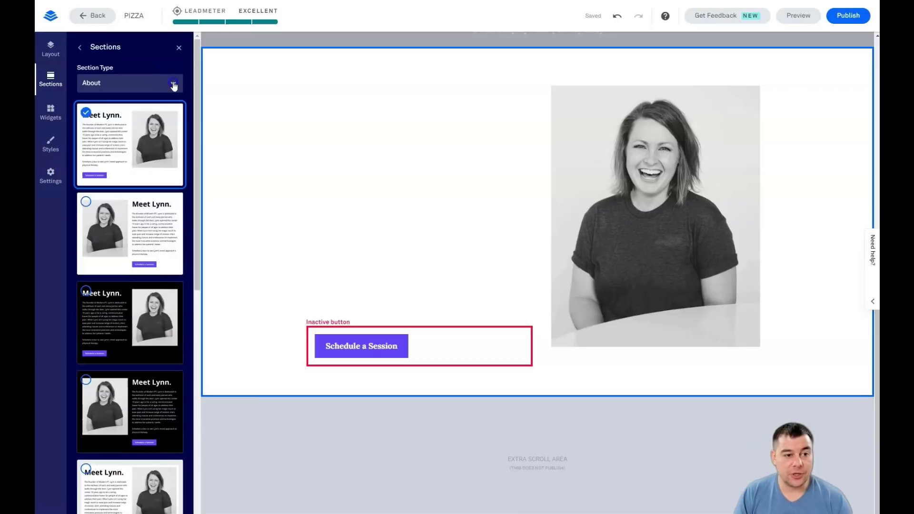
Step: Look through the ready-made section designs for Call to Action, Contact Us and Logos
left_click(168, 83)
left_click(126, 122)
left_click(168, 86)
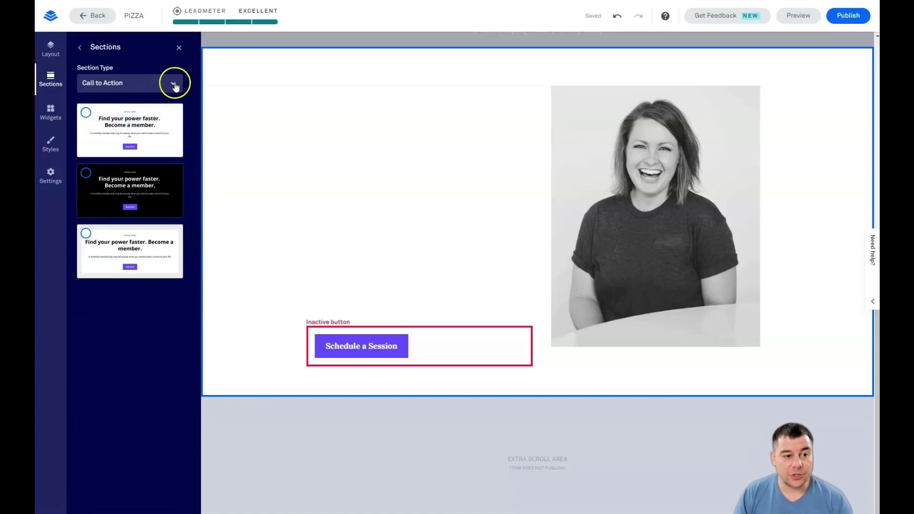
left_click(123, 133)
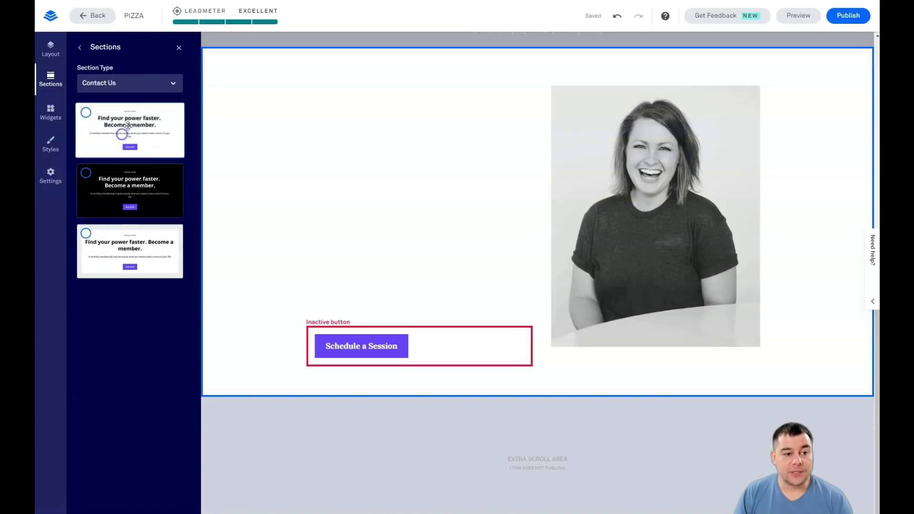
left_click(171, 84)
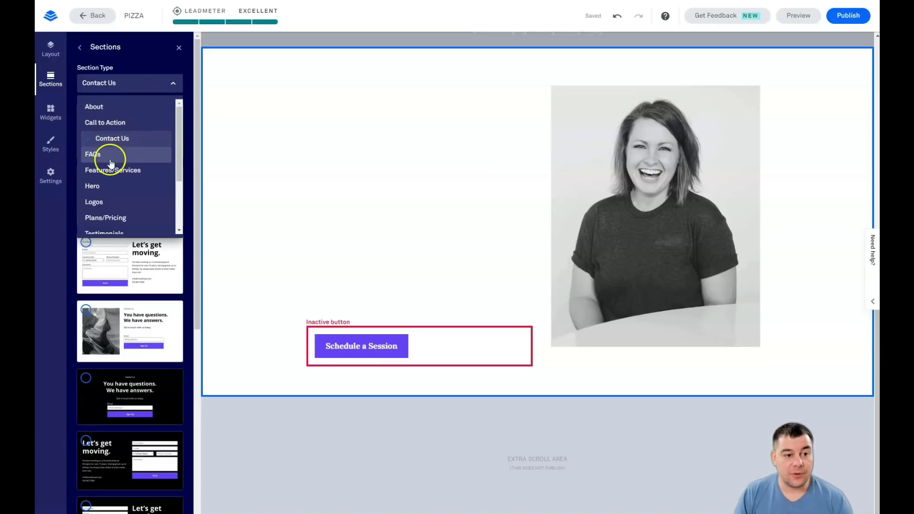
left_click(111, 201)
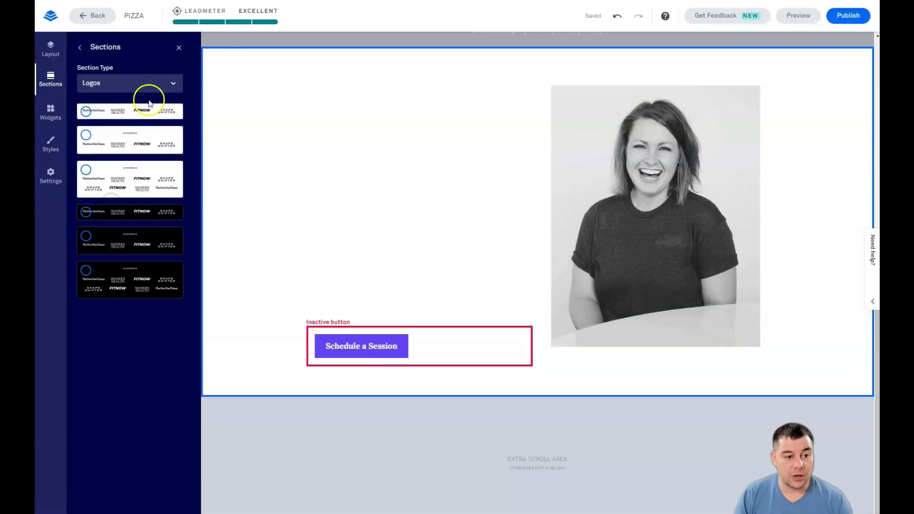
Step: Switch the section type to Blank and look through its column and row layouts
left_click(174, 86)
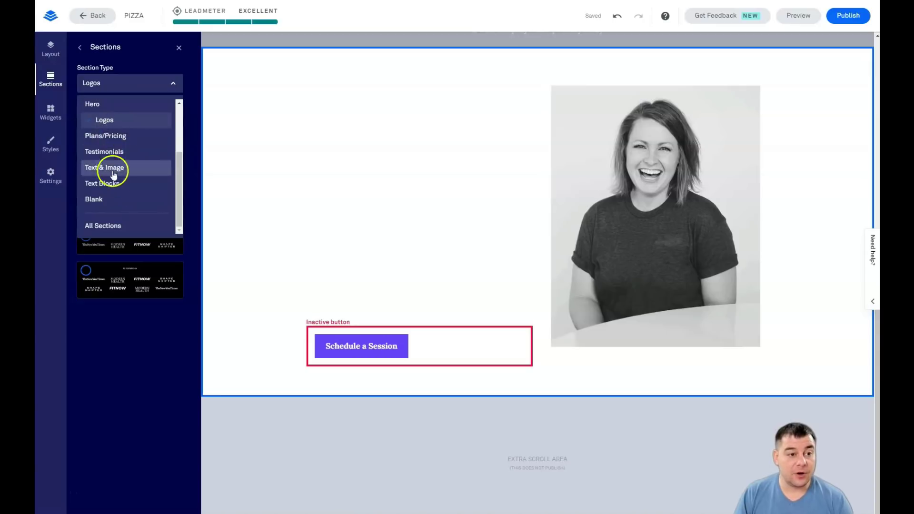
left_click(101, 203)
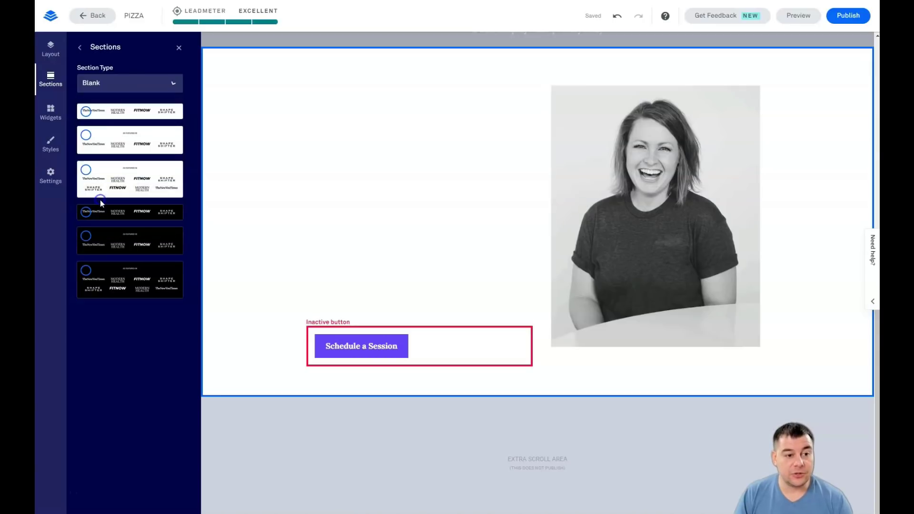
scroll(138, 150, "down", 1)
scroll(138, 150, "down", 5)
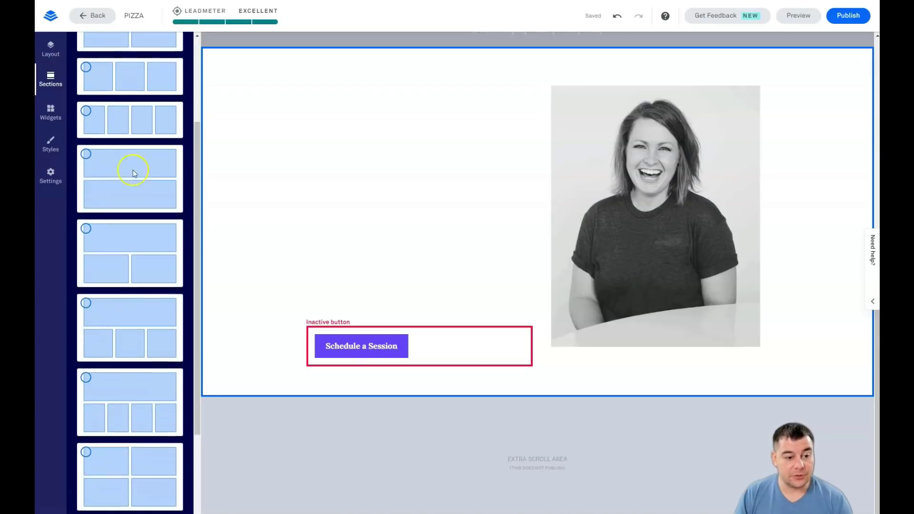
scroll(140, 248, "up", 6)
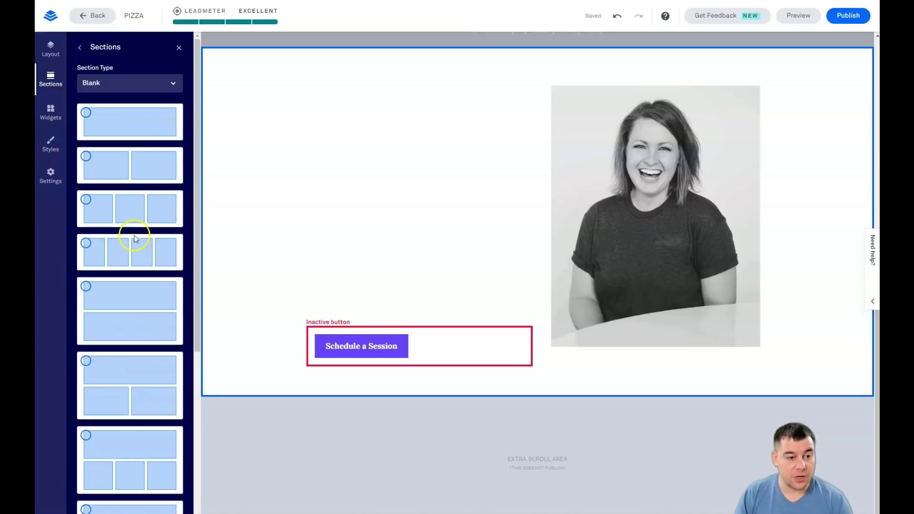
Step: Switch the section below the footer to the blank two-column layout and insert a blank three-column section between the hero and footer
left_click(87, 157)
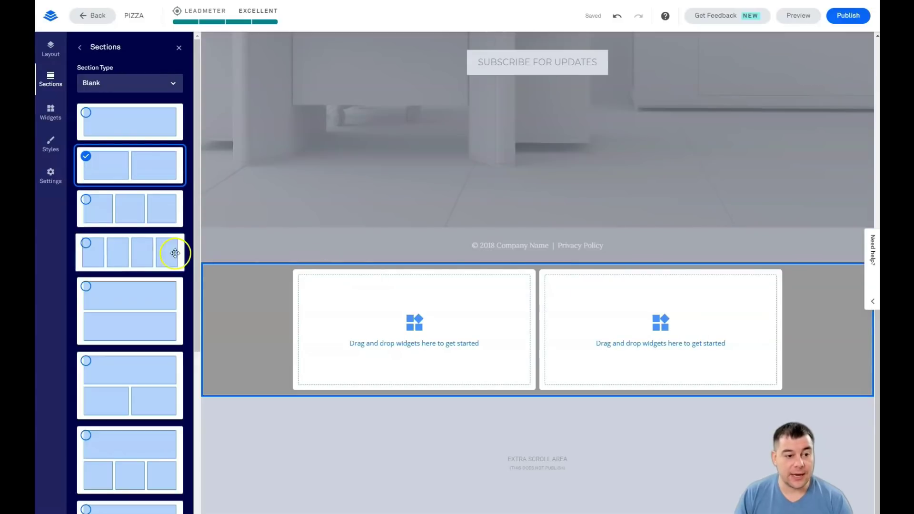
left_click_drag(92, 206, 524, 129)
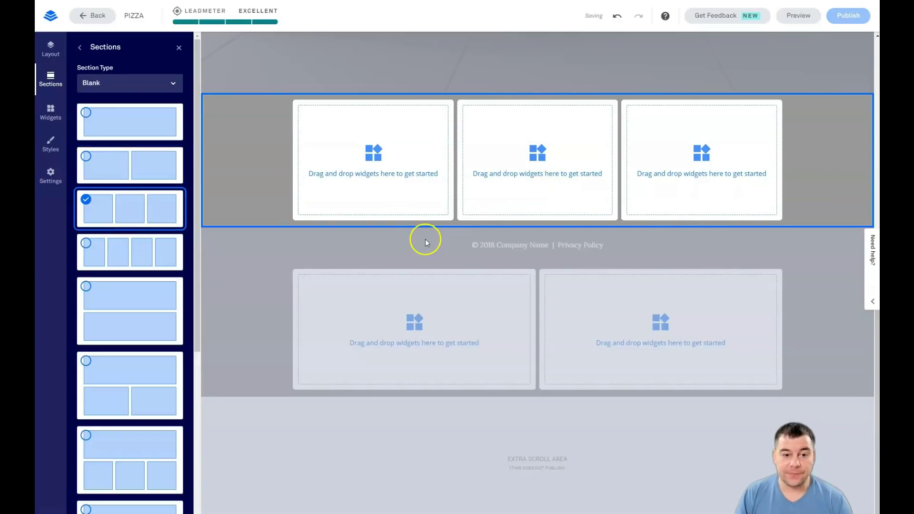
Step: Fill the three-column section with an Image widget, a Text widget and a Button widget, one per column from left to right
left_click(53, 116)
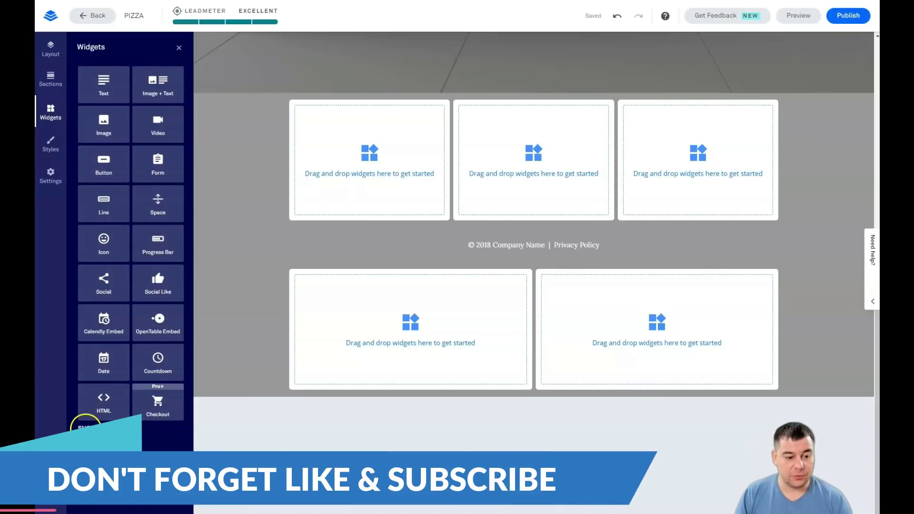
left_click(95, 427)
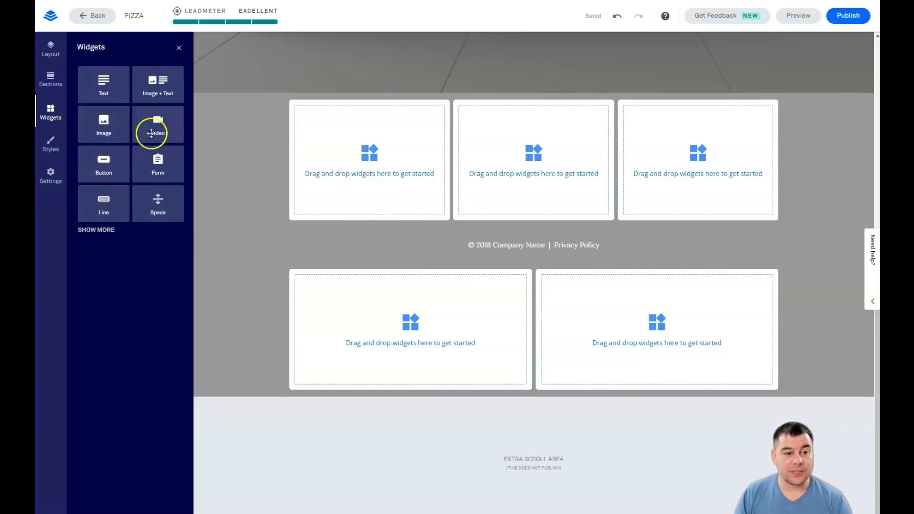
left_click_drag(104, 83, 537, 164)
left_click_drag(102, 127, 384, 207)
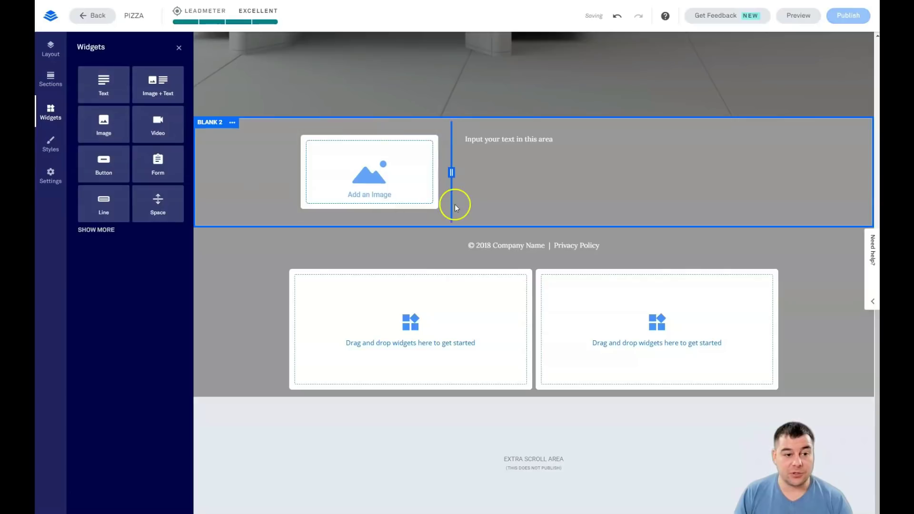
left_click_drag(105, 167, 688, 182)
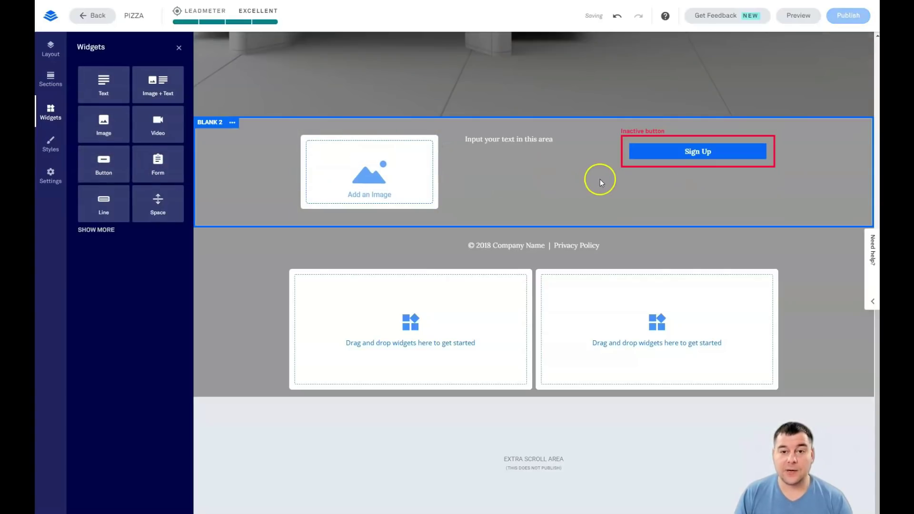
Step: Resize the columns of the three-column section so the image column is wider and the button column narrower
mouse_move(532, 227)
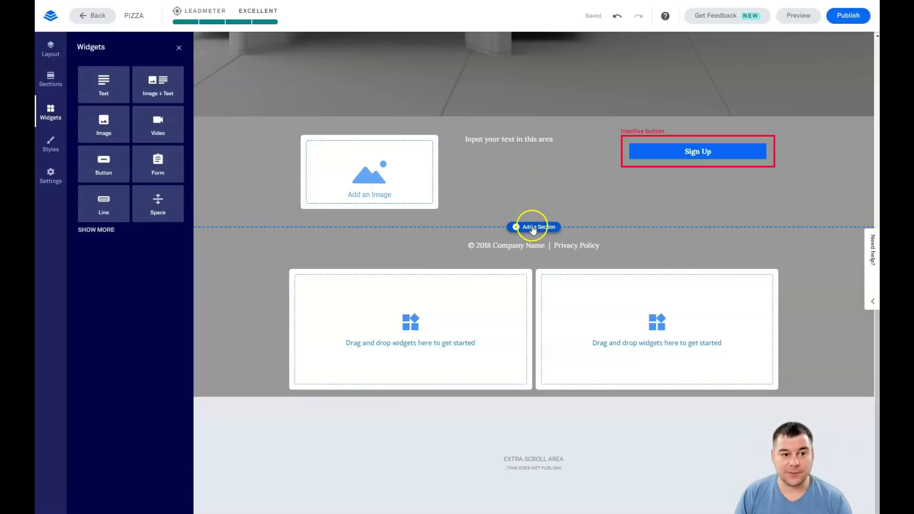
mouse_move(615, 190)
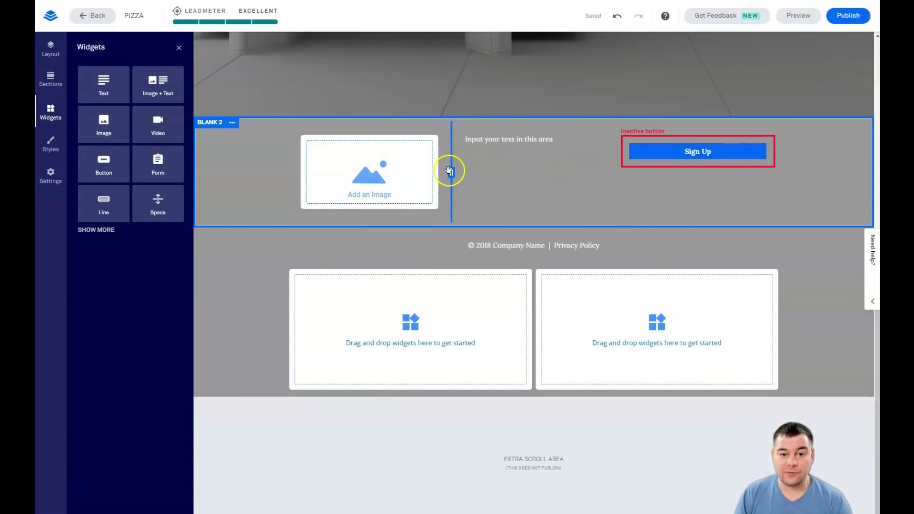
left_click_drag(482, 177, 552, 179)
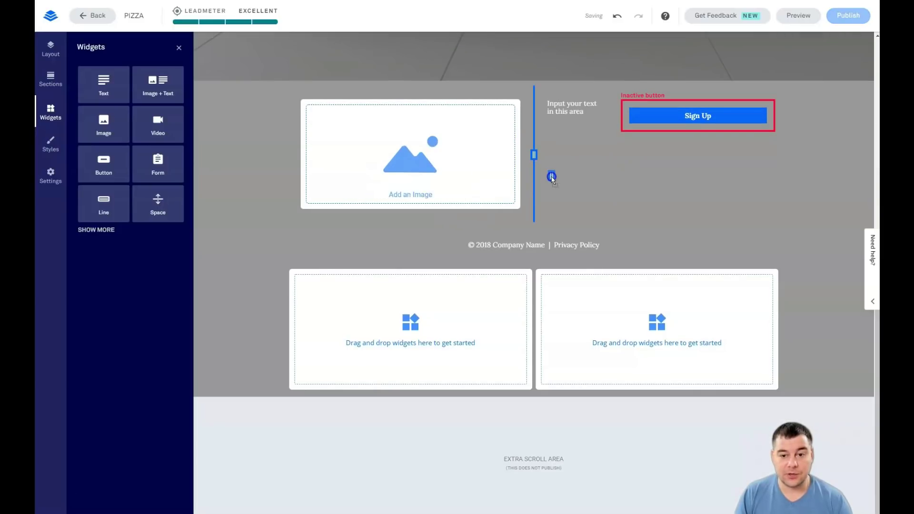
left_click_drag(614, 154, 678, 159)
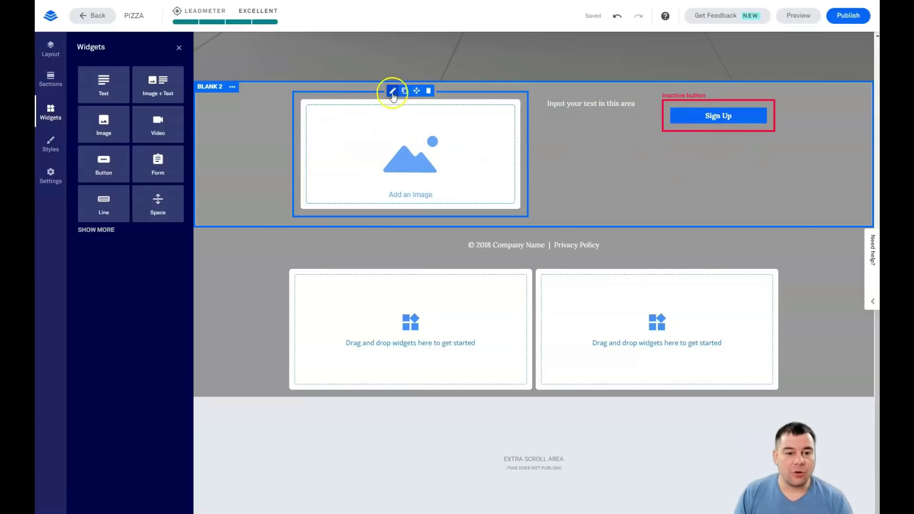
mouse_move(391, 97)
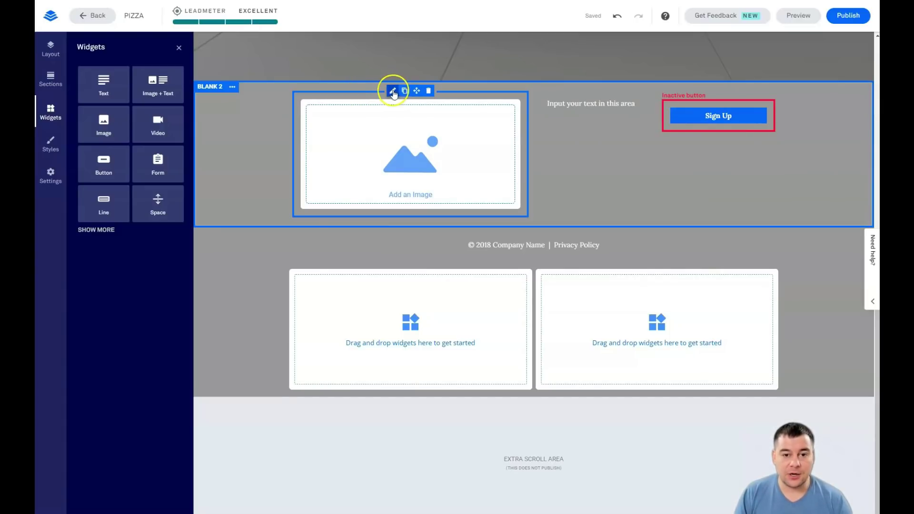
mouse_move(684, 110)
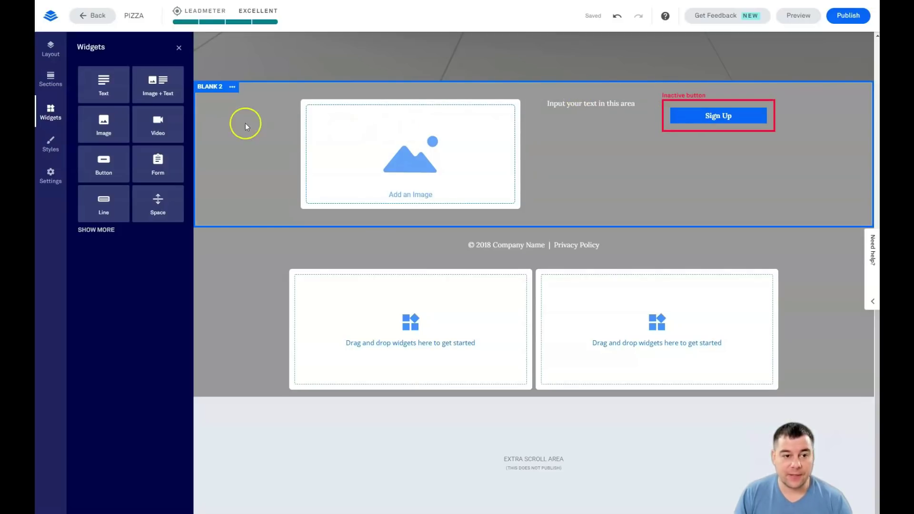
Step: Open the section settings of the section holding the image, text and button to examine its background and padding options
left_click(179, 47)
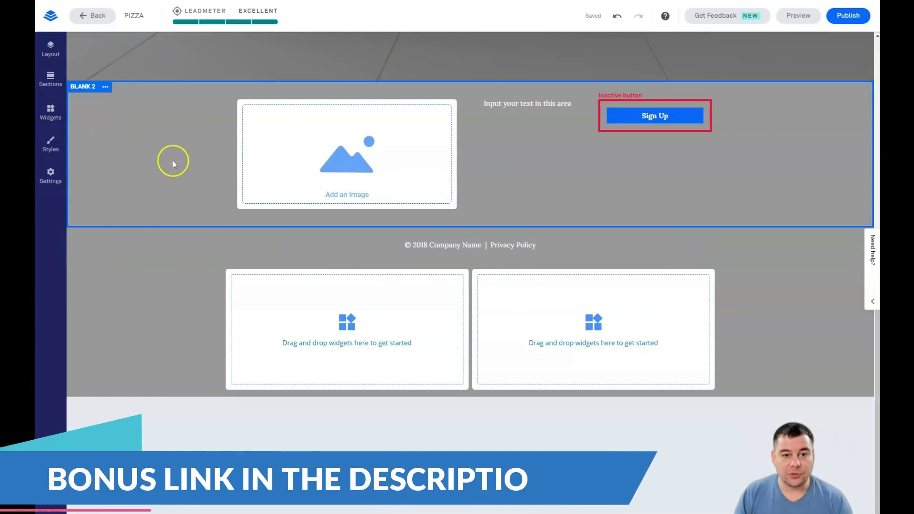
left_click(107, 89)
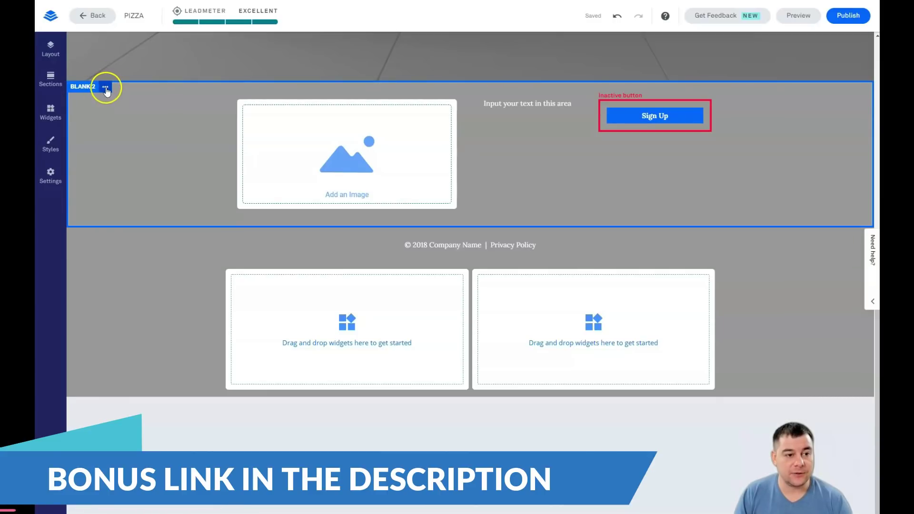
left_click(105, 88)
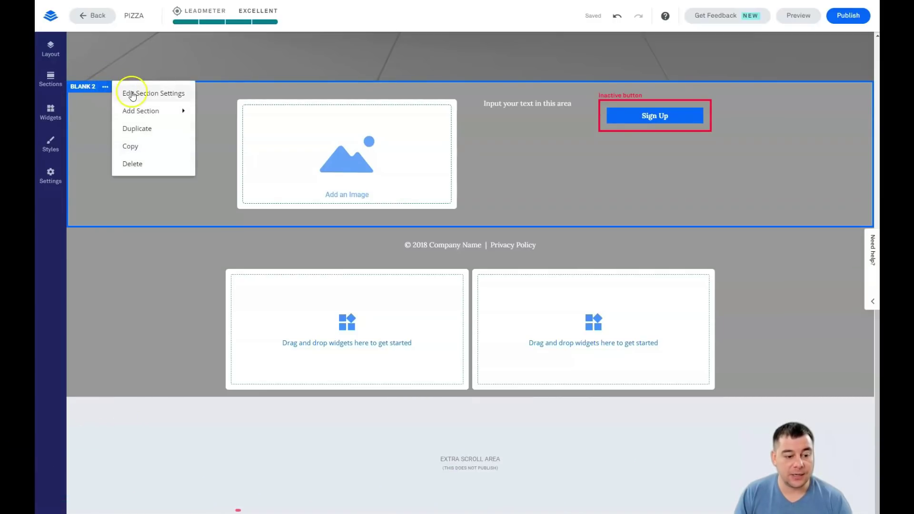
mouse_move(149, 115)
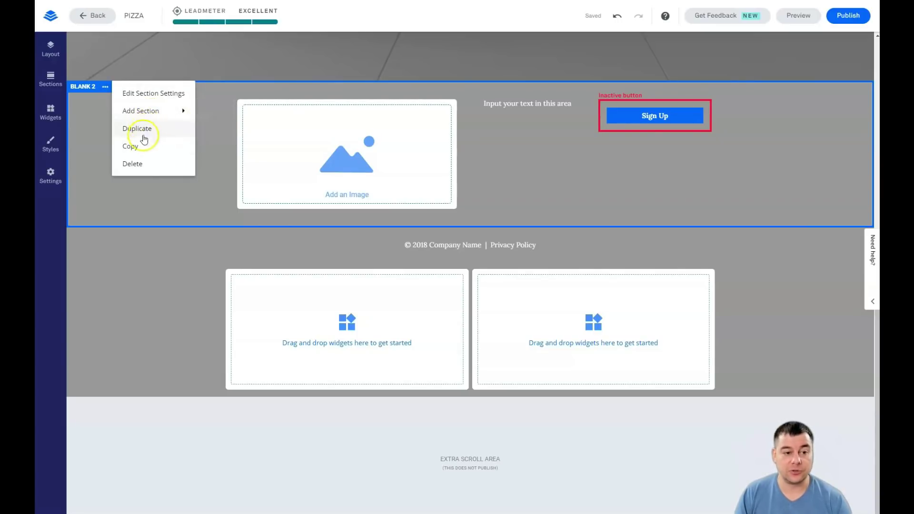
left_click(147, 95)
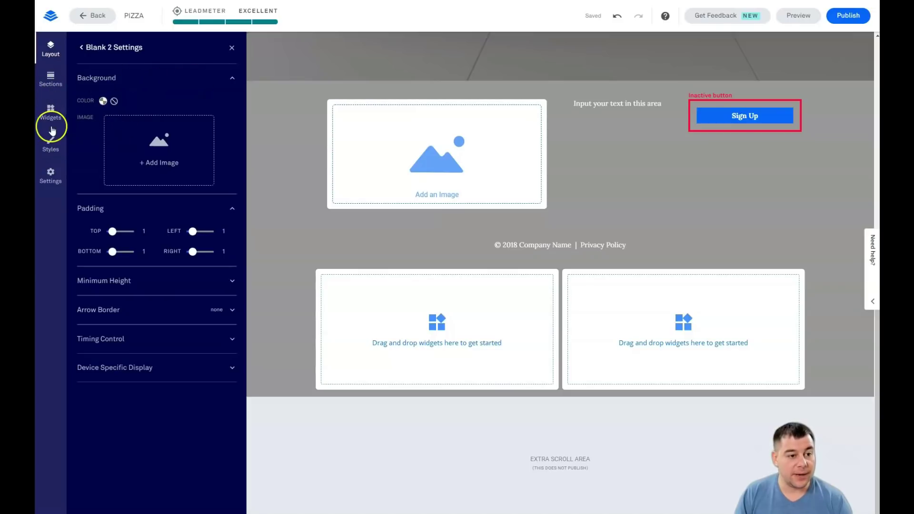
Step: Remove the page background color in the page styles
left_click(51, 150)
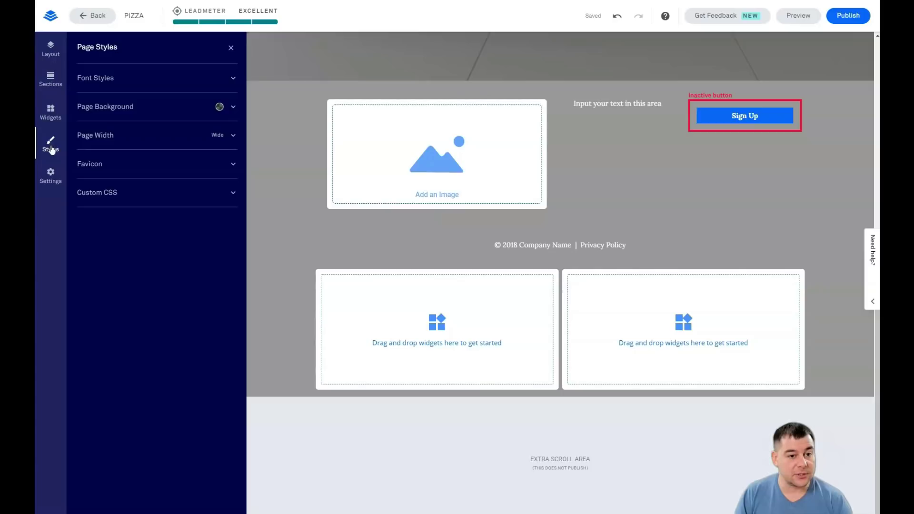
left_click(234, 108)
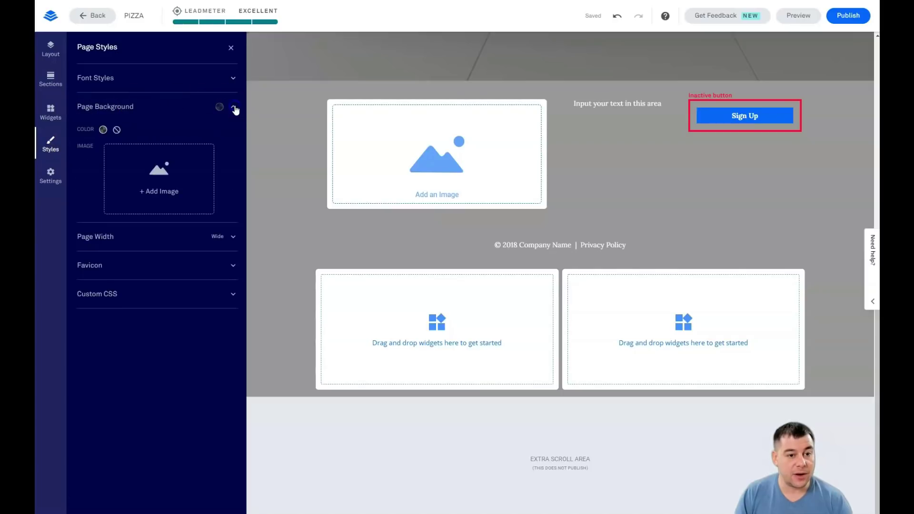
left_click(116, 131)
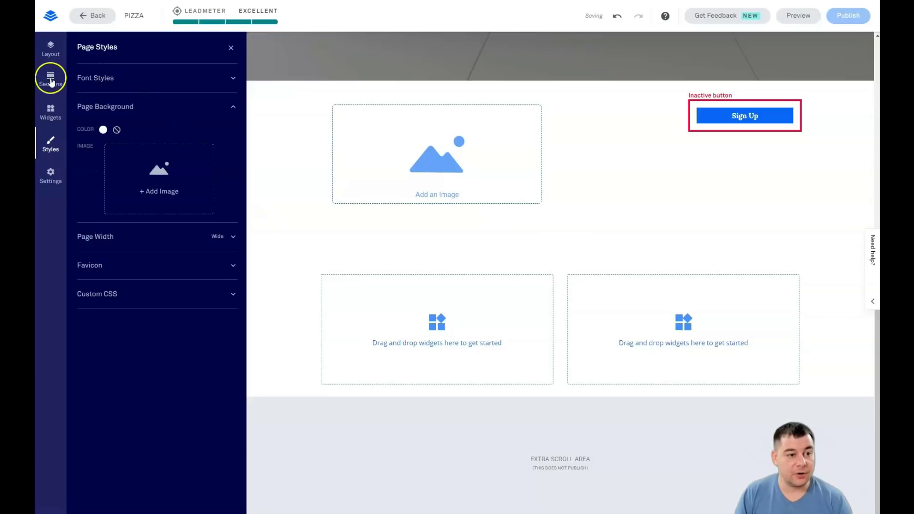
Step: Examine the three-column section's row and columns in the page layout, including the options to add a column or row
left_click(50, 50)
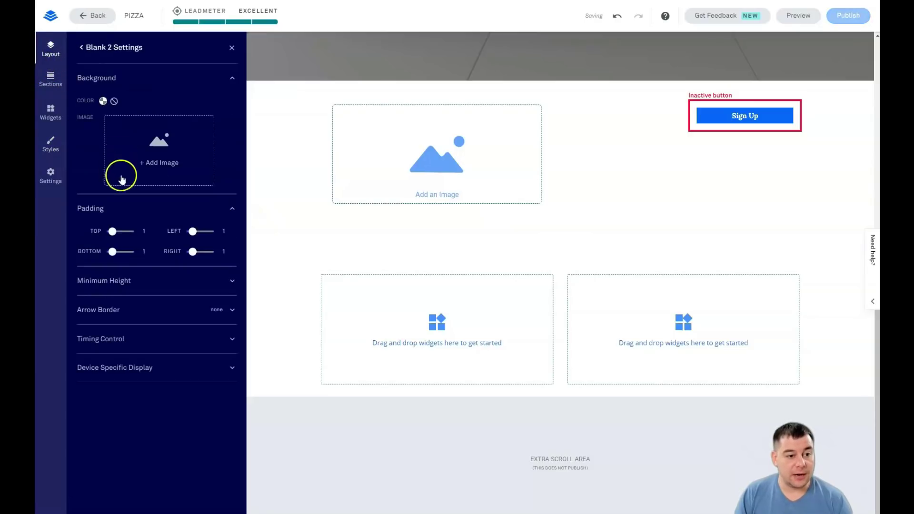
left_click(82, 47)
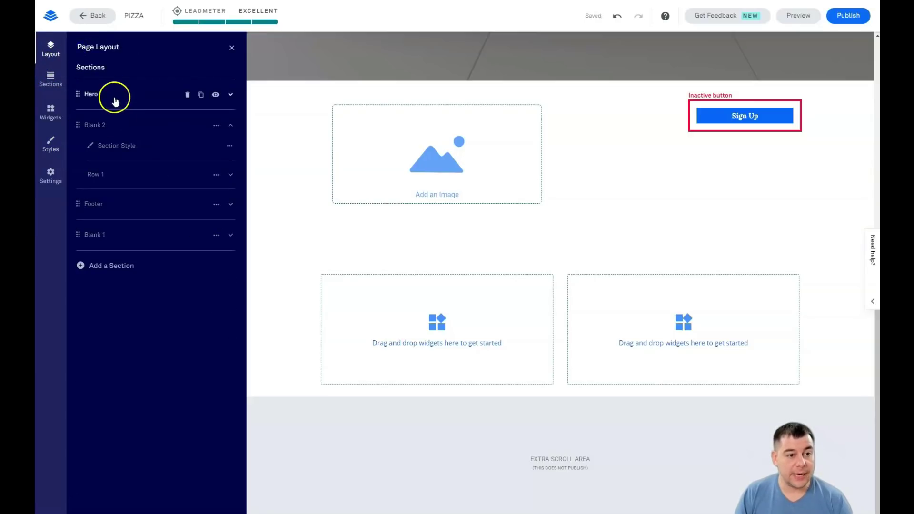
left_click(105, 127)
left_click(96, 127)
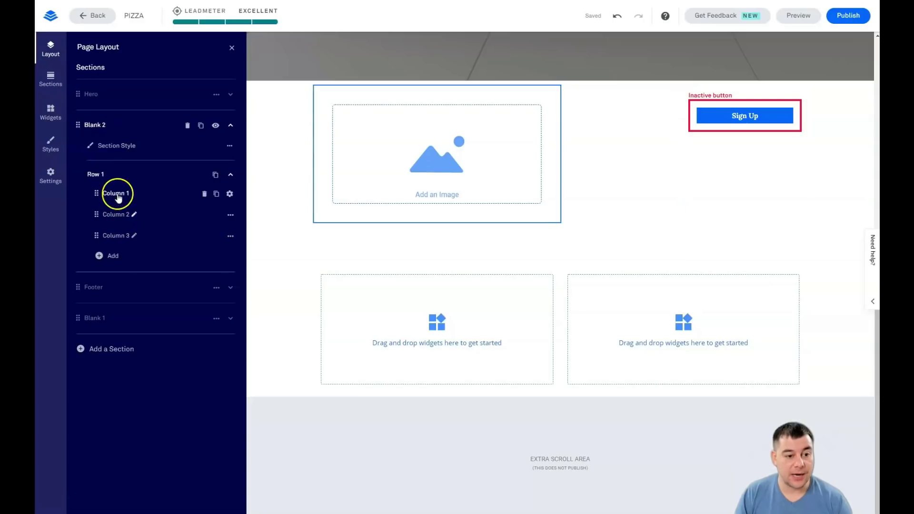
left_click(99, 255)
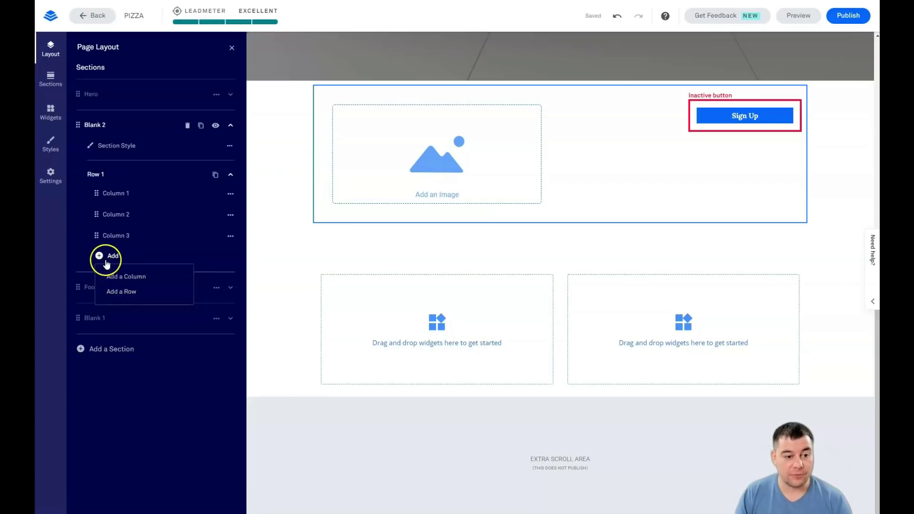
left_click(99, 256)
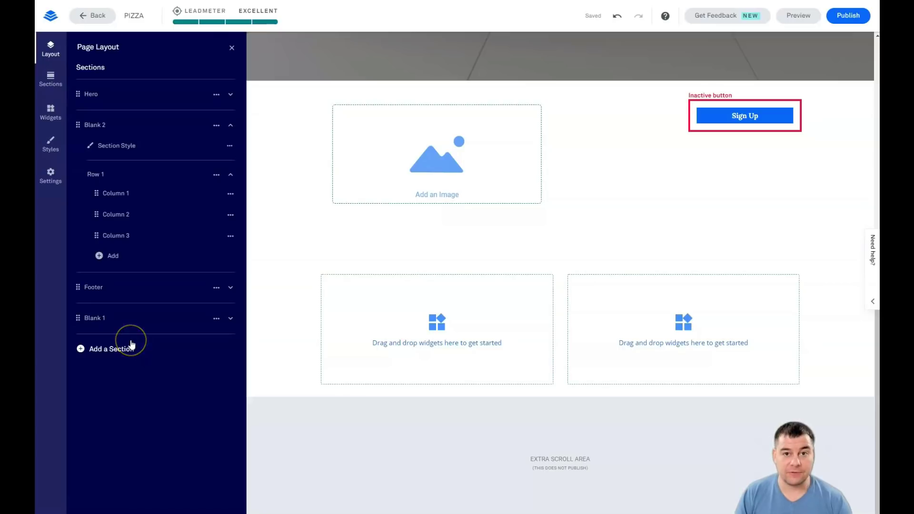
Step: Move the empty two-column section to directly below the hero in the page layout's section order
left_click(102, 126)
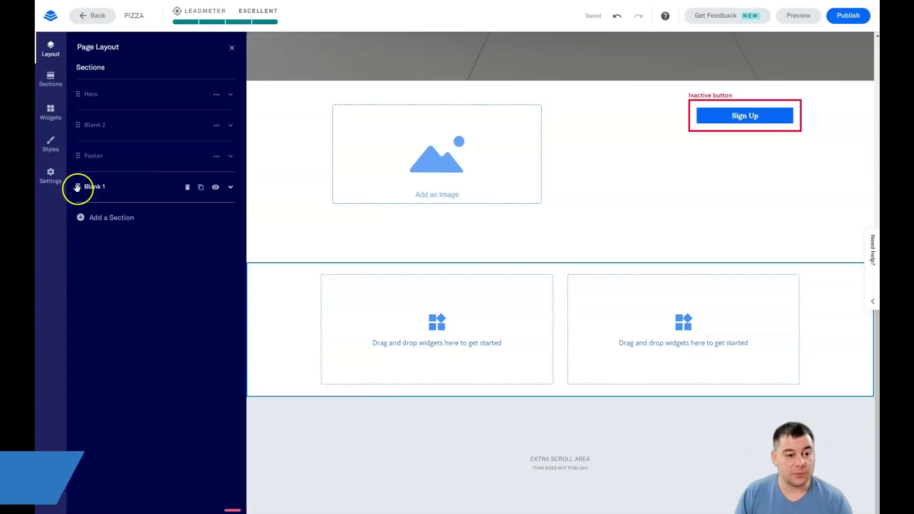
left_click_drag(77, 188, 78, 129)
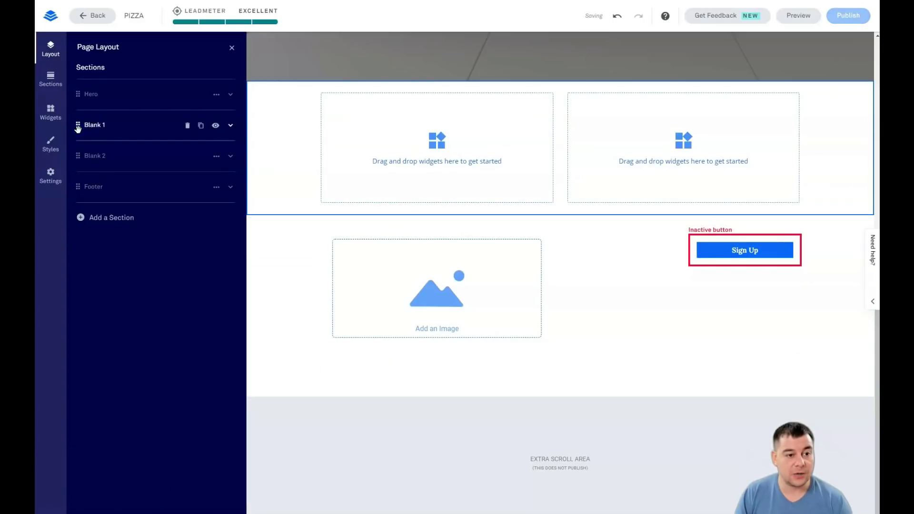
left_click(232, 48)
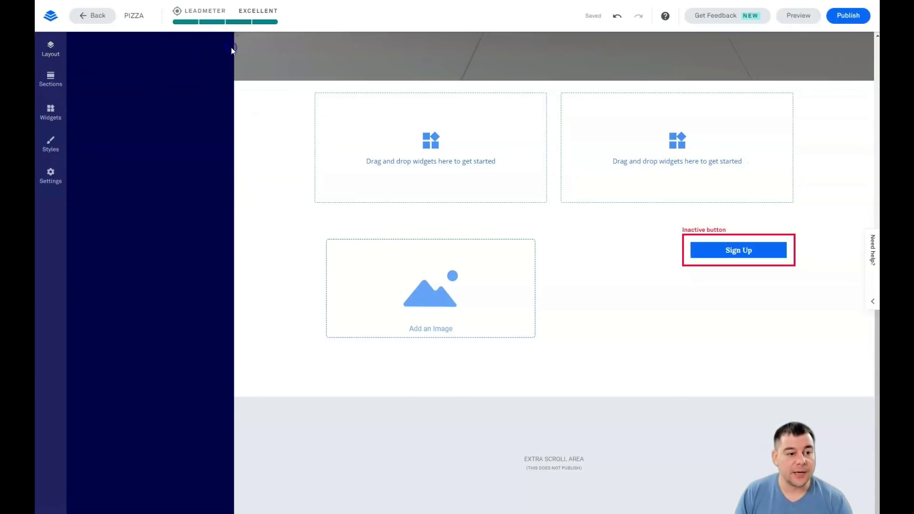
Step: Show the page background styles and review the page from the lower sections up to the hero
left_click(49, 146)
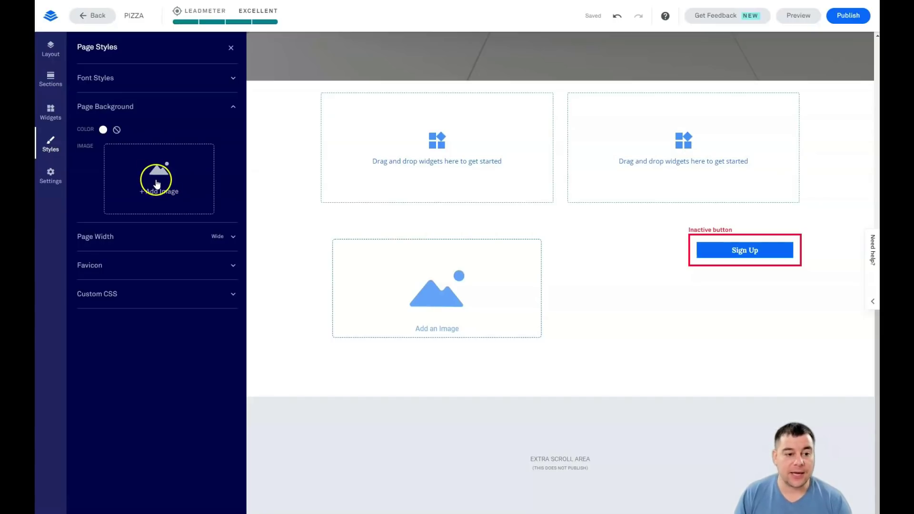
scroll(476, 162, "up", 5)
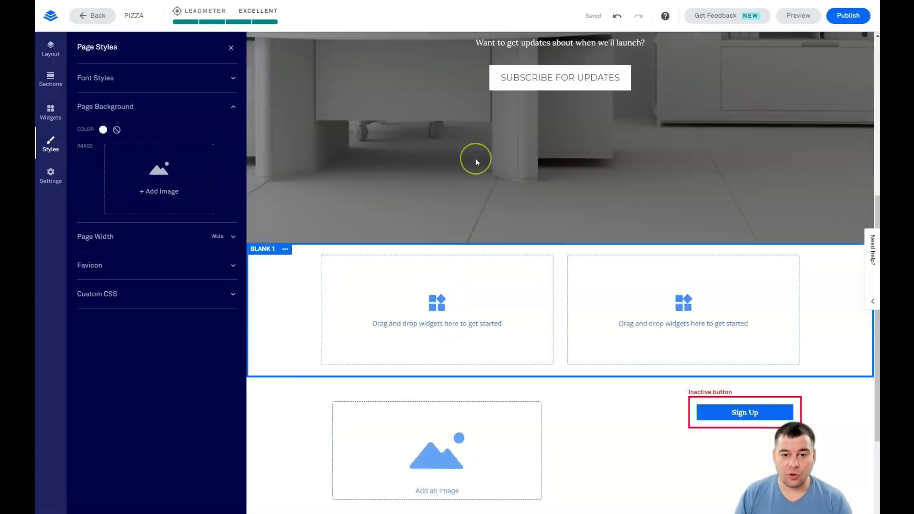
scroll(476, 162, "down", 5)
scroll(475, 161, "up", 5)
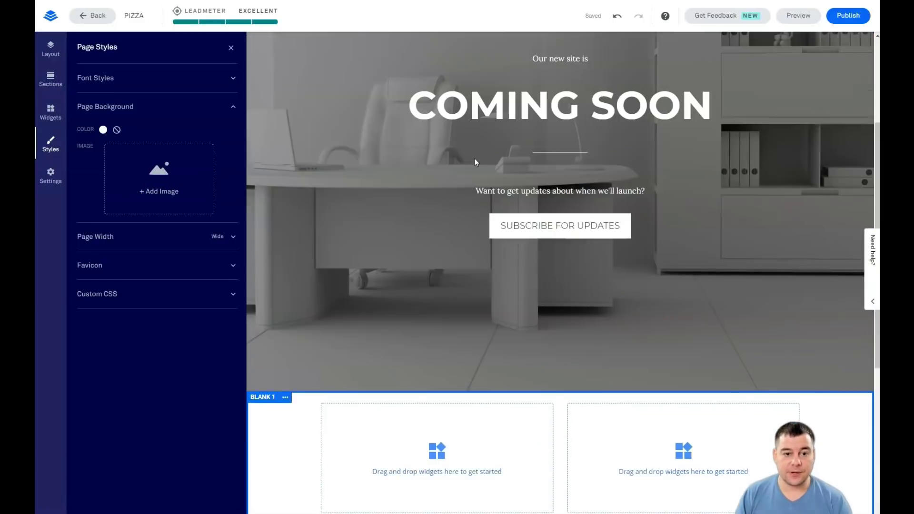
scroll(475, 162, "down", 5)
scroll(475, 162, "up", 5)
scroll(475, 161, "up", 5)
scroll(474, 161, "down", 5)
scroll(474, 160, "up", 5)
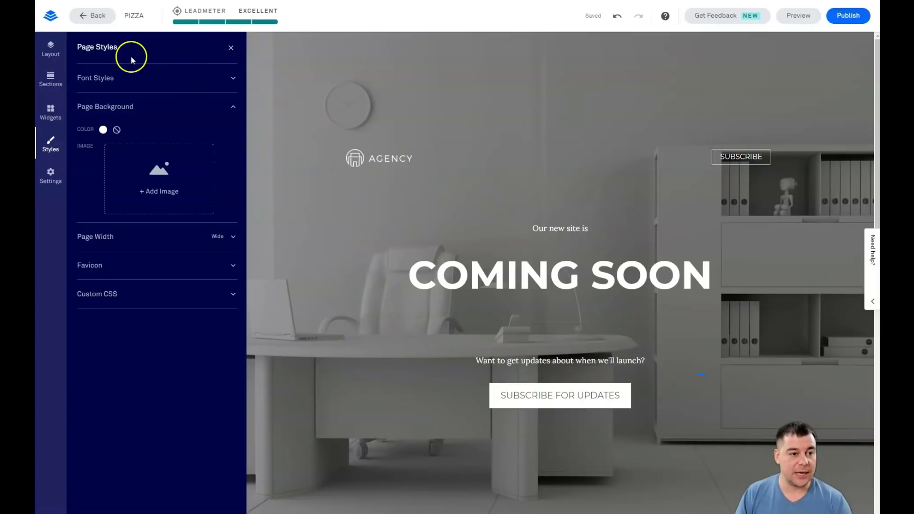
Step: Open the hero's section settings to examine its background image, overlay, sizing and padding options
left_click(231, 47)
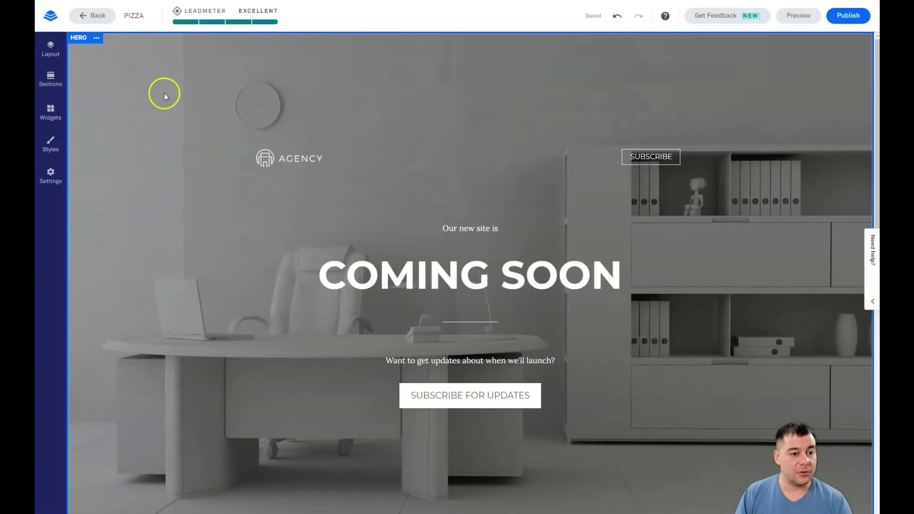
left_click(97, 42)
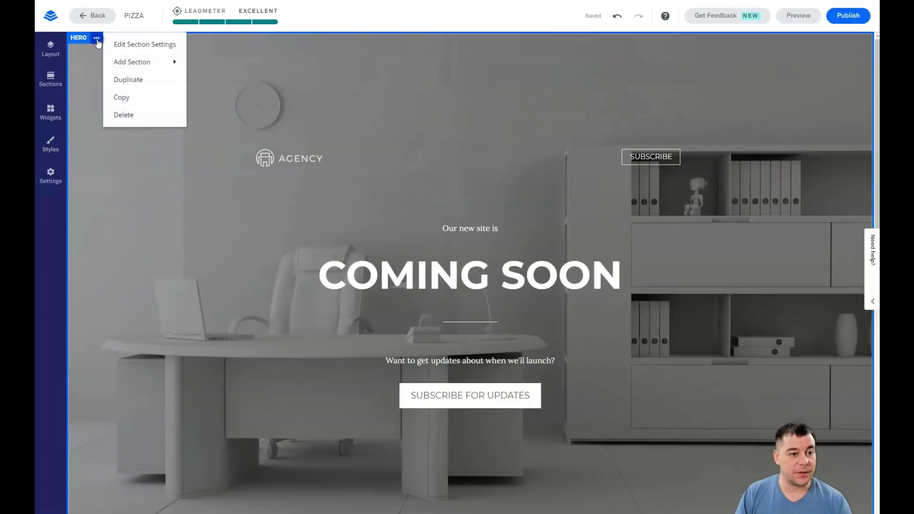
left_click(118, 42)
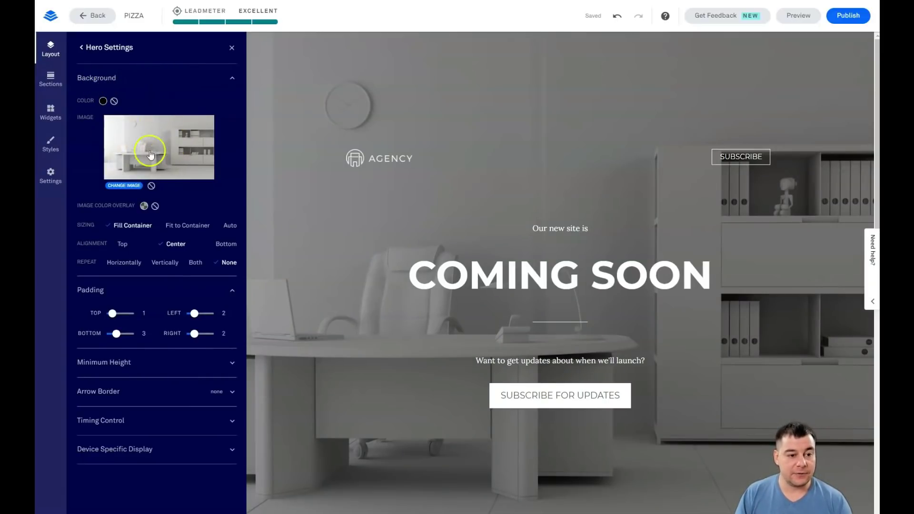
Step: Search the premium images for pizza, and replace the hero's background image with an uploaded photo of hands taking pizza slices
left_click(124, 186)
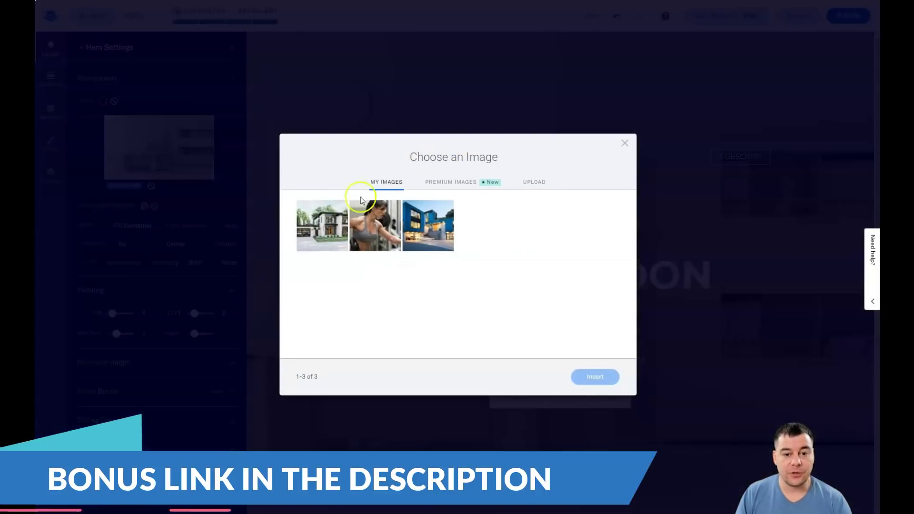
left_click(454, 182)
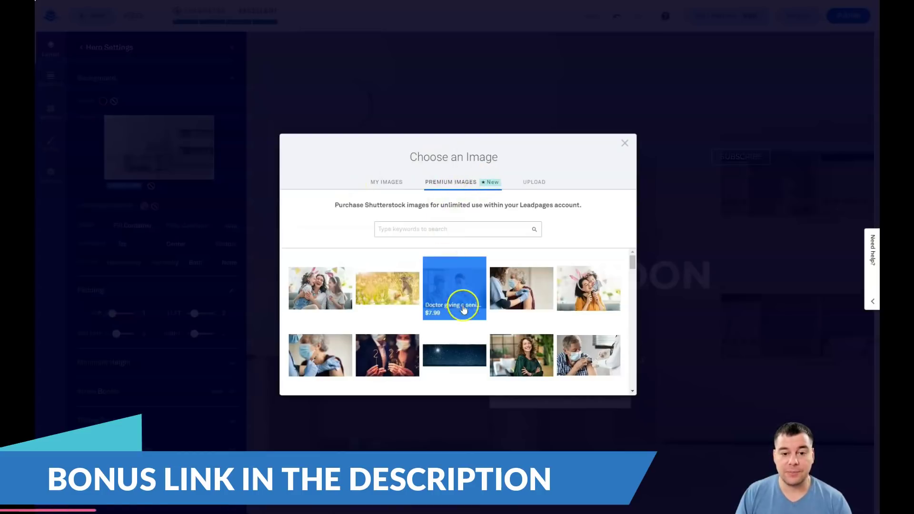
left_click(460, 229)
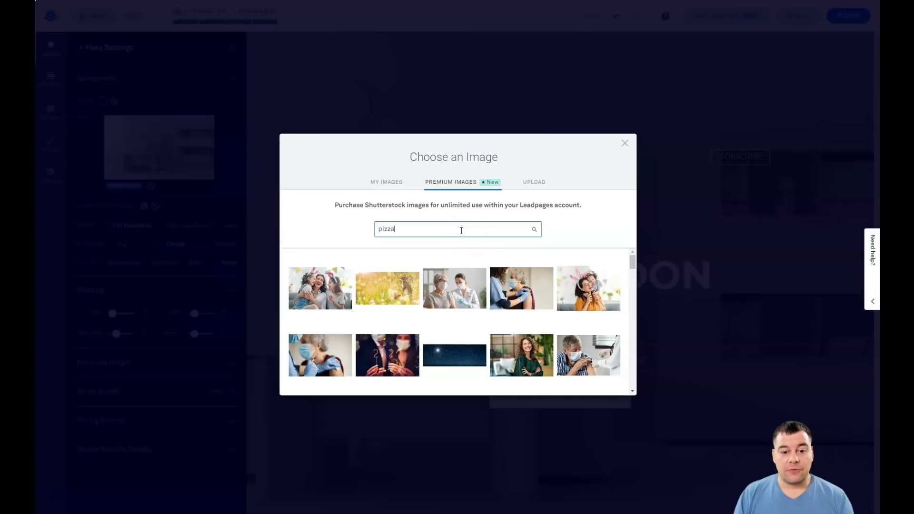
left_click(535, 230)
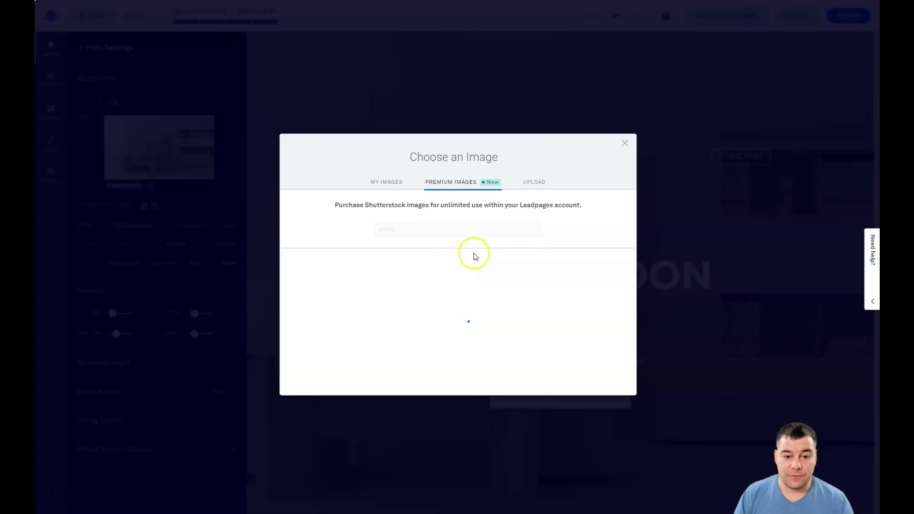
scroll(521, 285, "down", 3)
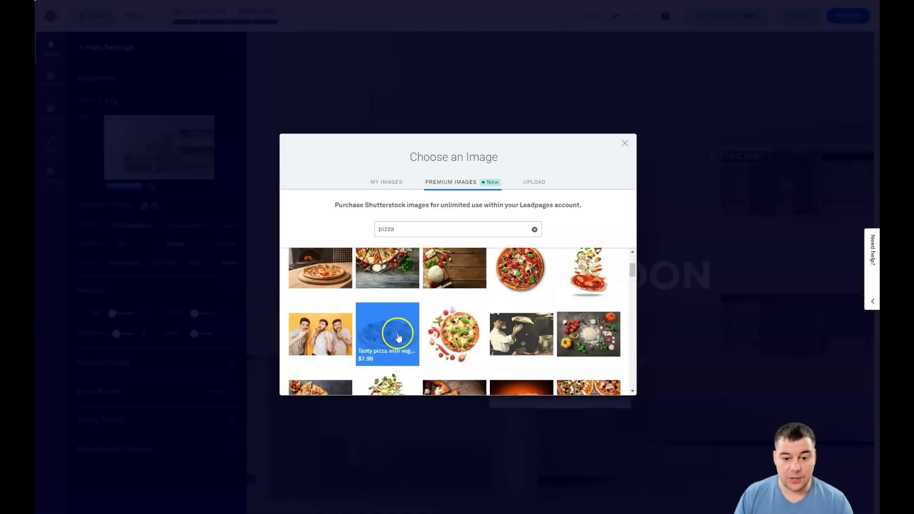
scroll(351, 335, "down", 3)
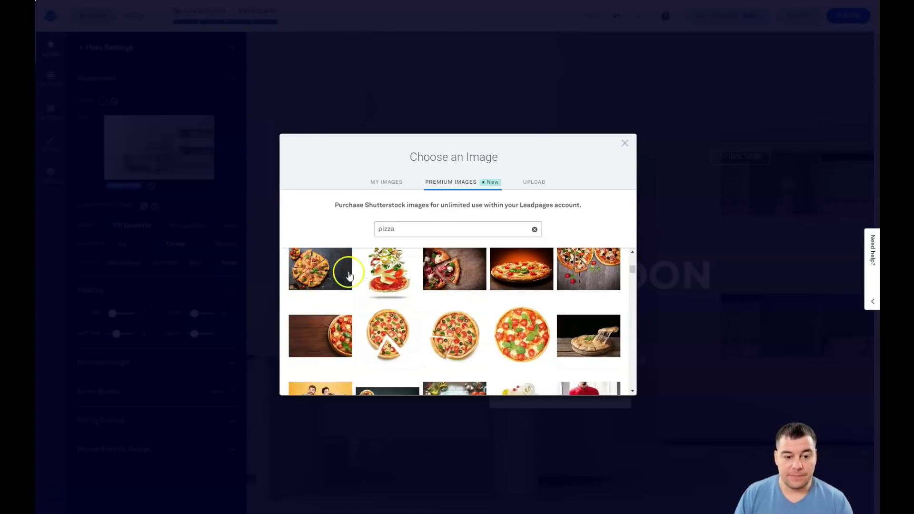
scroll(481, 299, "down", 3)
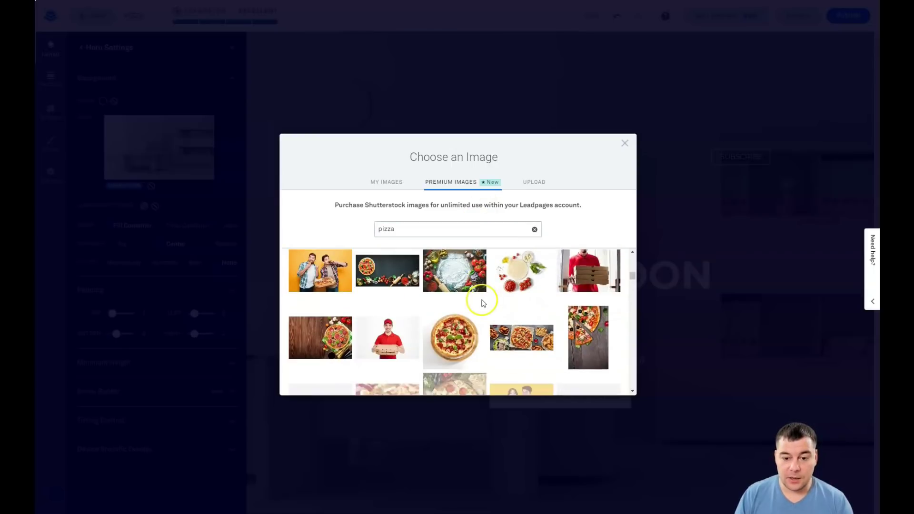
scroll(481, 302, "up", 5)
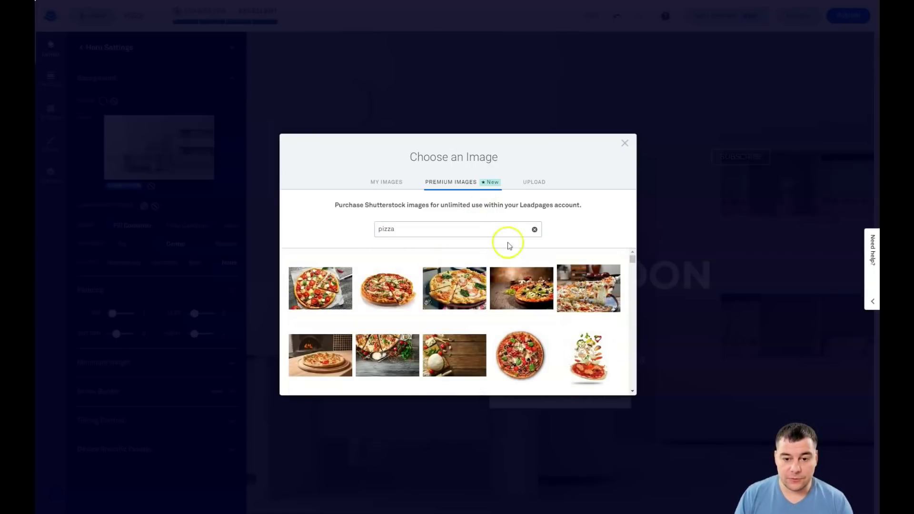
left_click(532, 184)
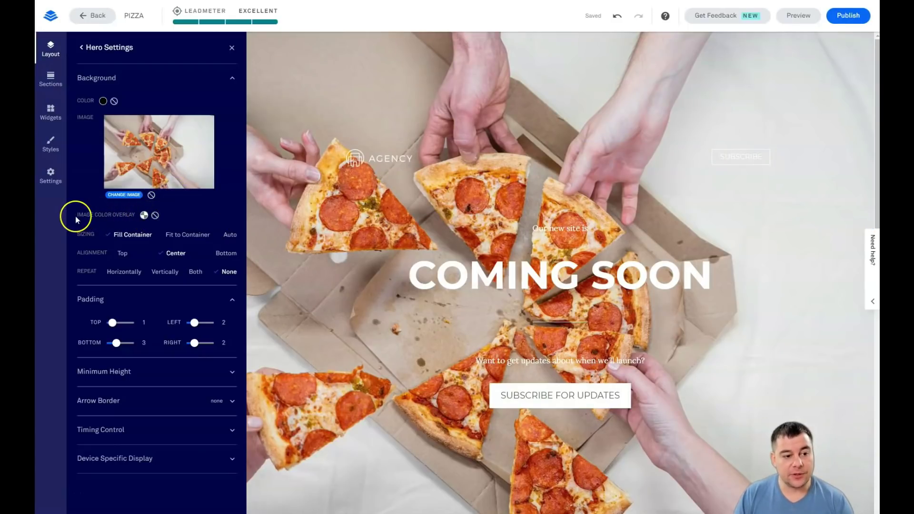
Step: Set the hero's image color overlay to custom color 161616 with 63 opacity
left_click(144, 216)
left_click(173, 266)
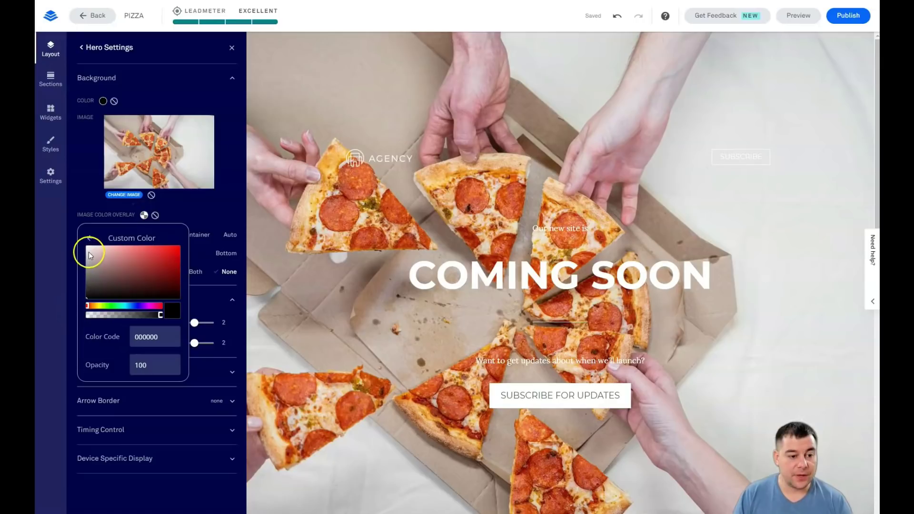
left_click(87, 293)
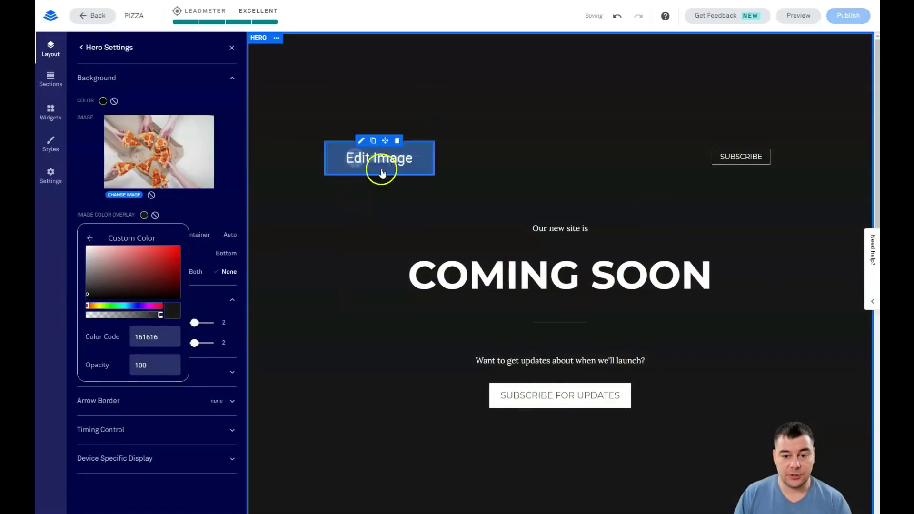
left_click_drag(161, 317, 136, 313)
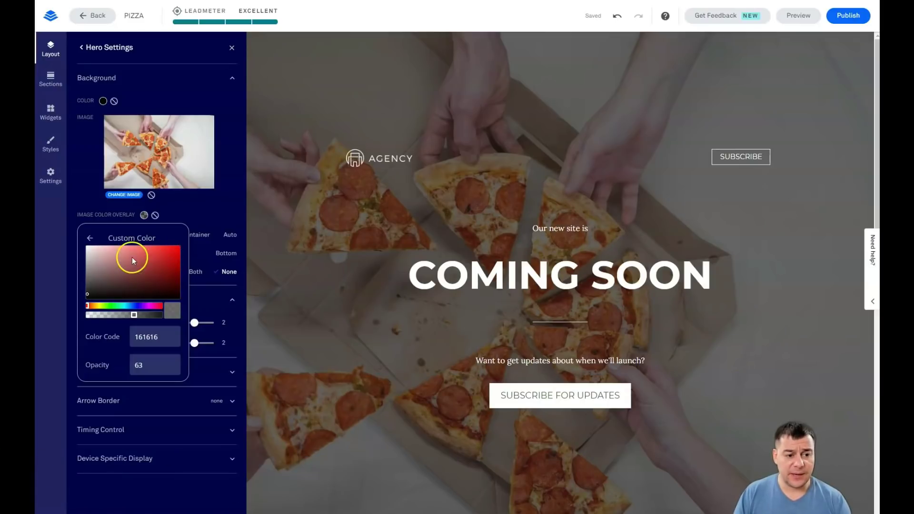
left_click(222, 206)
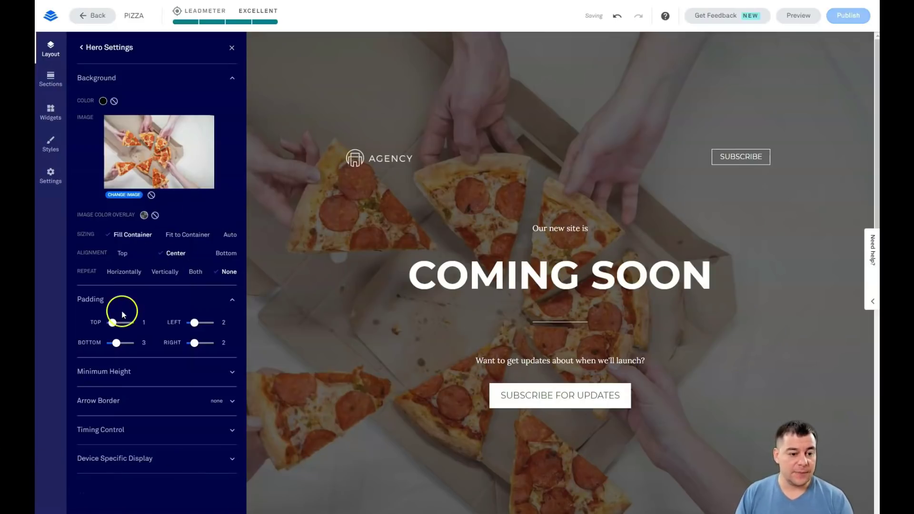
Step: Try 50%, Auto and 75% as the hero's minimum height, and set it back to Full
left_click(218, 373)
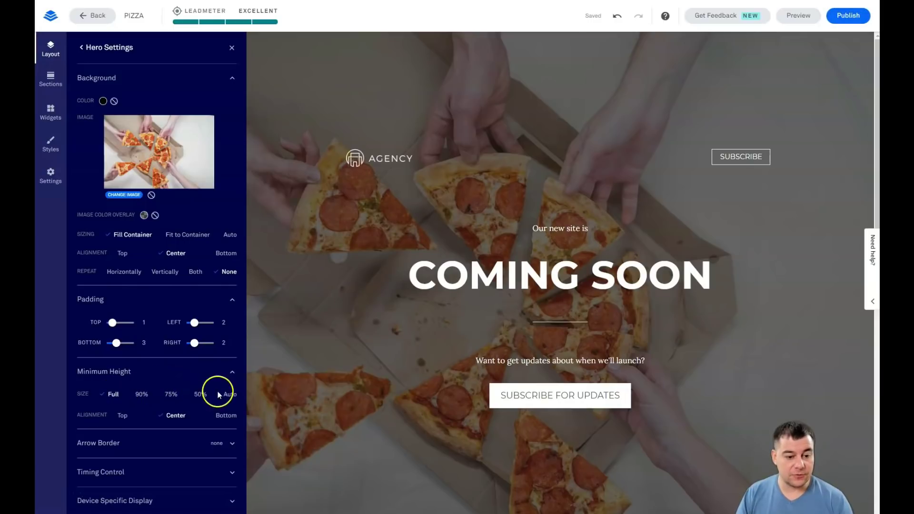
left_click(200, 395)
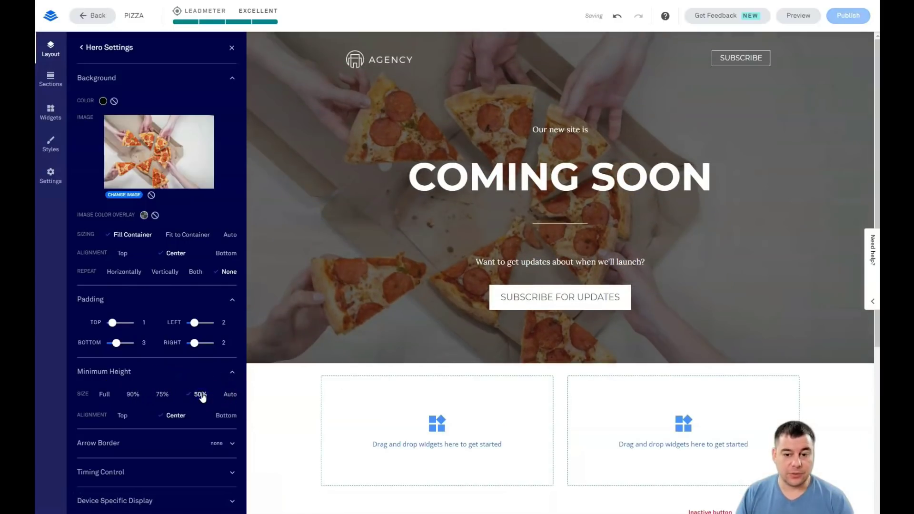
left_click(231, 396)
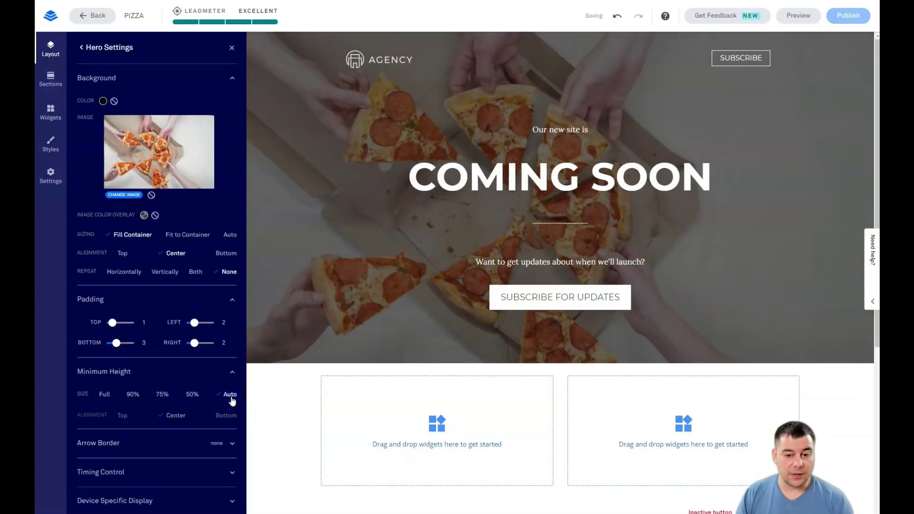
left_click(164, 395)
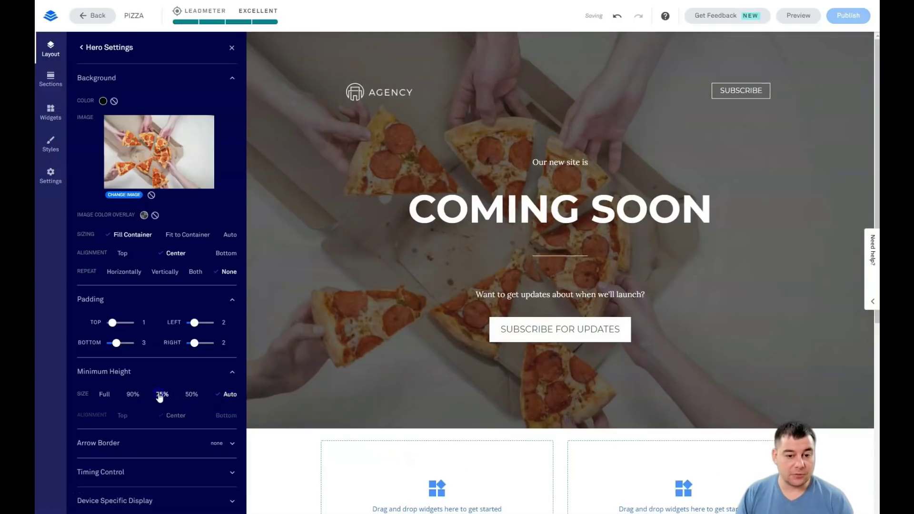
left_click(105, 393)
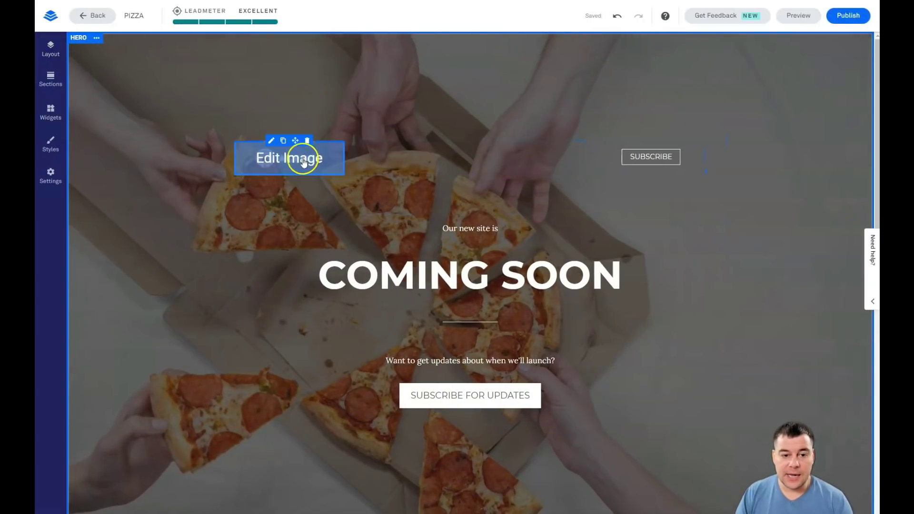
Step: Delete the agency logo, the small Subscribe button, and the divider line and spacer below the COMING SOON heading from the hero
left_click(307, 142)
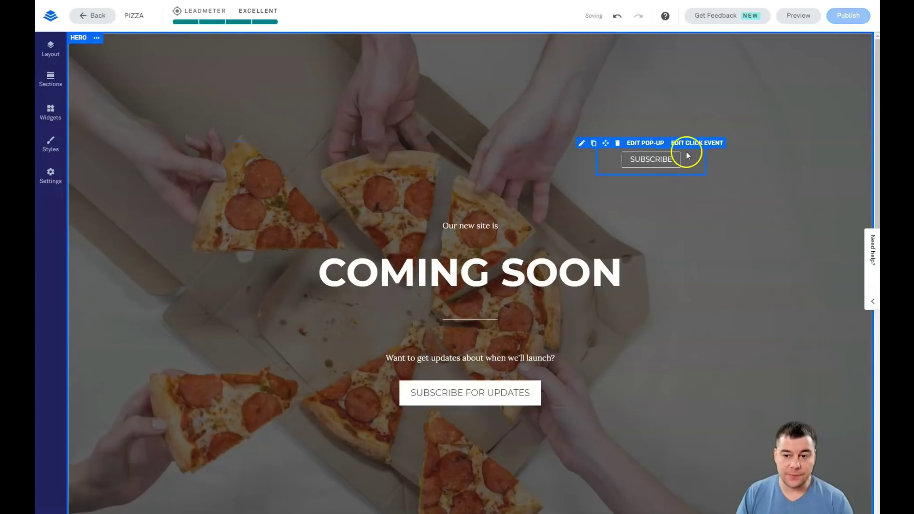
left_click(617, 143)
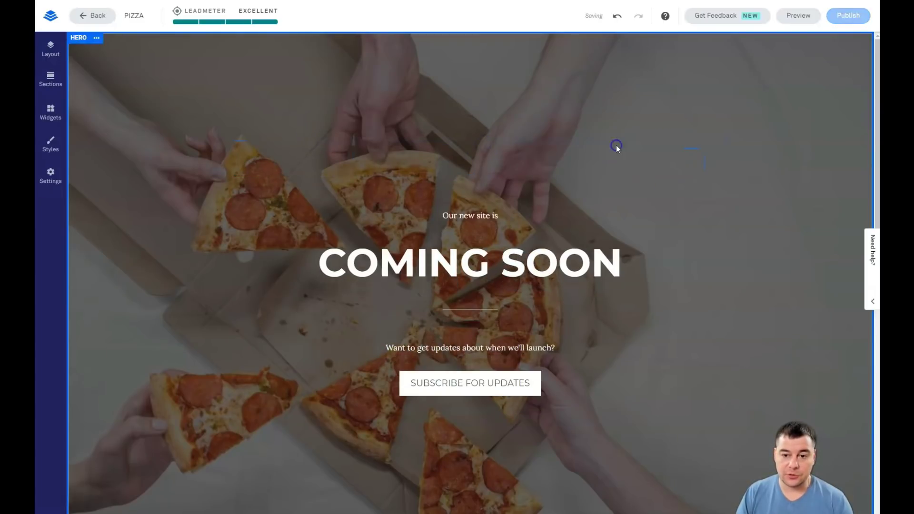
mouse_move(489, 307)
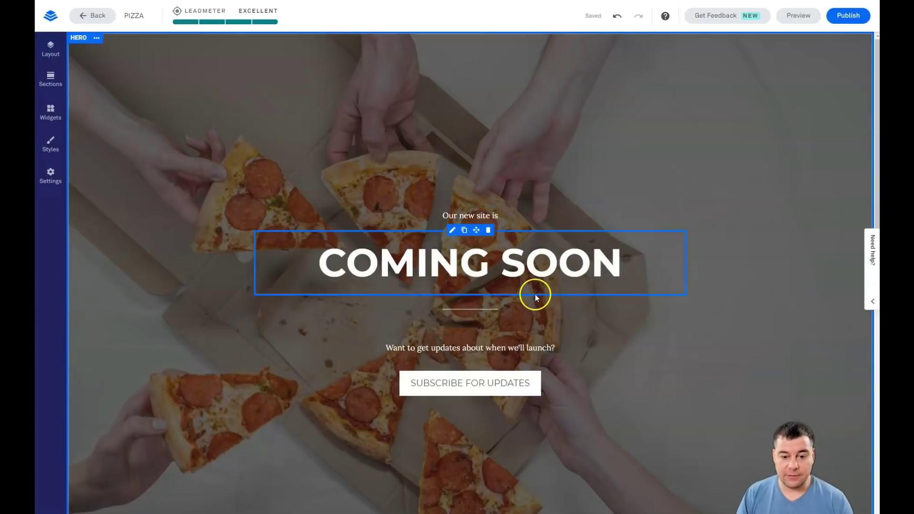
scroll(534, 293, "down", 3)
scroll(536, 289, "up", 3)
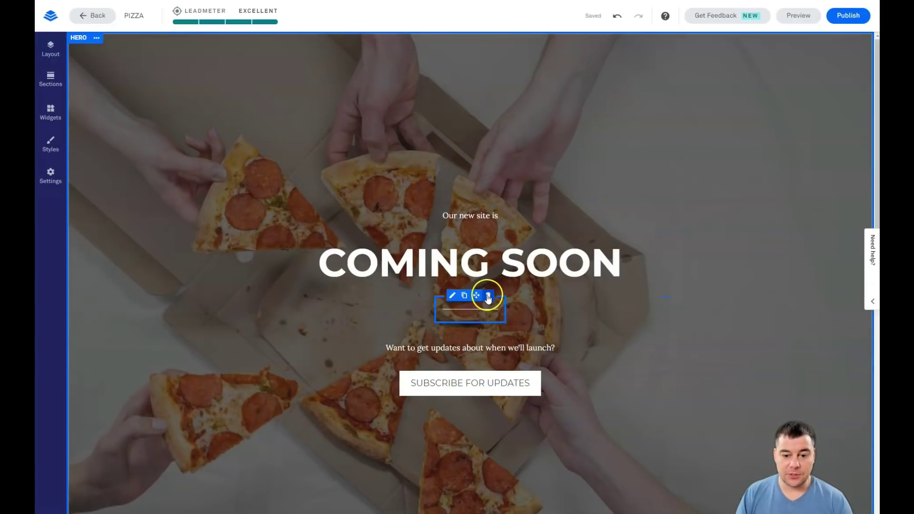
left_click(488, 296)
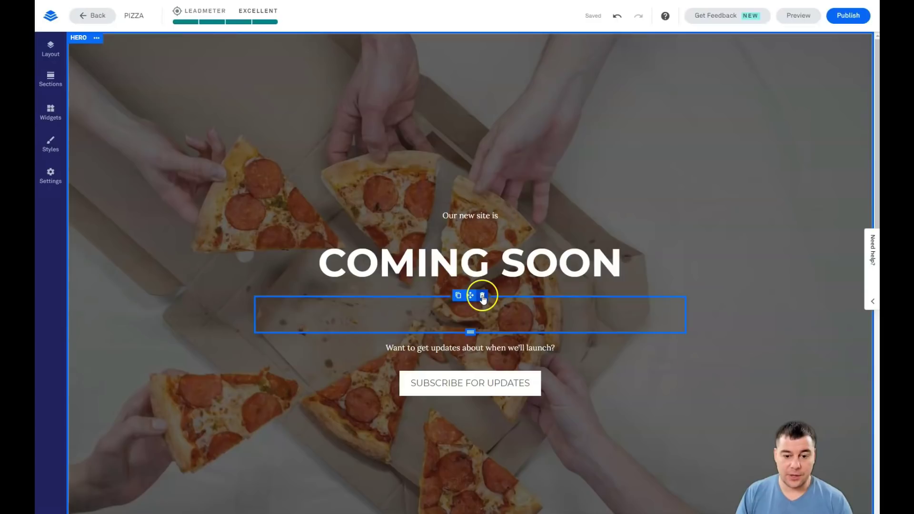
left_click(483, 296)
scroll(594, 264, "down", 3)
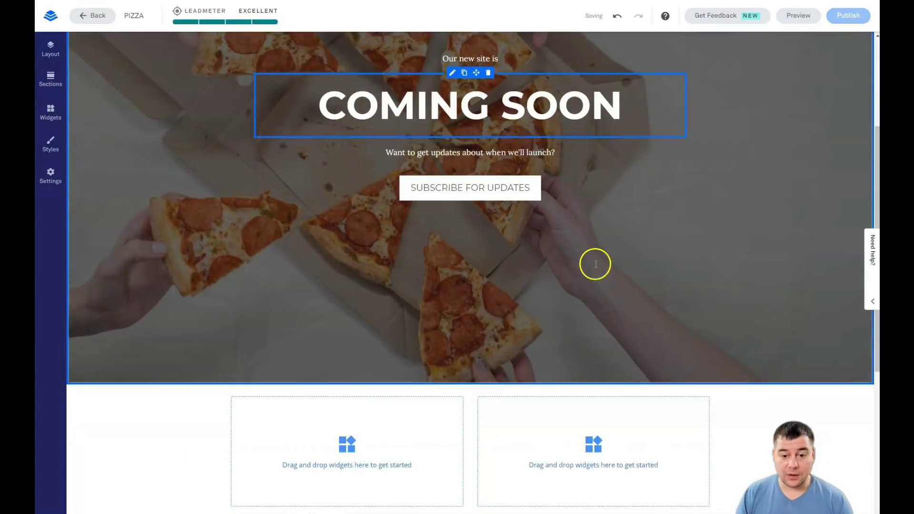
scroll(594, 265, "up", 2)
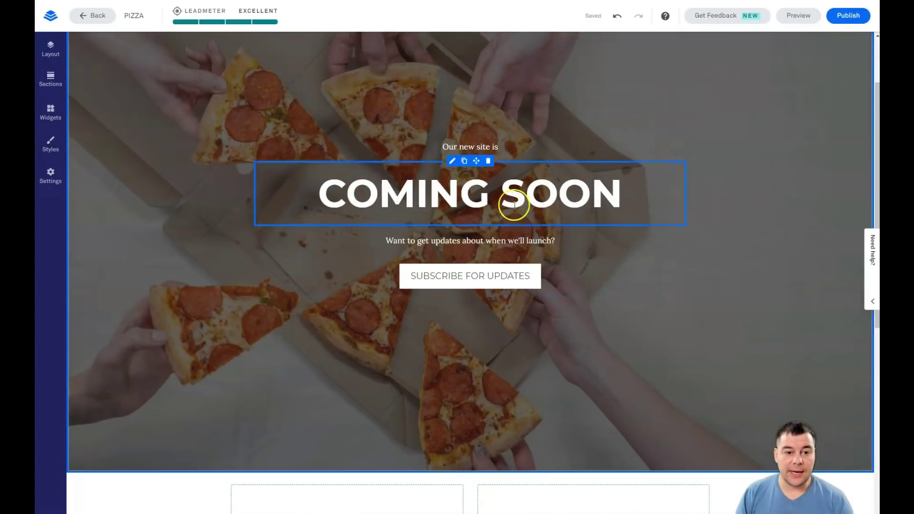
Step: Add a Space widget between the COMING SOON heading and the updates text, with a Line widget directly below the heading
left_click(49, 113)
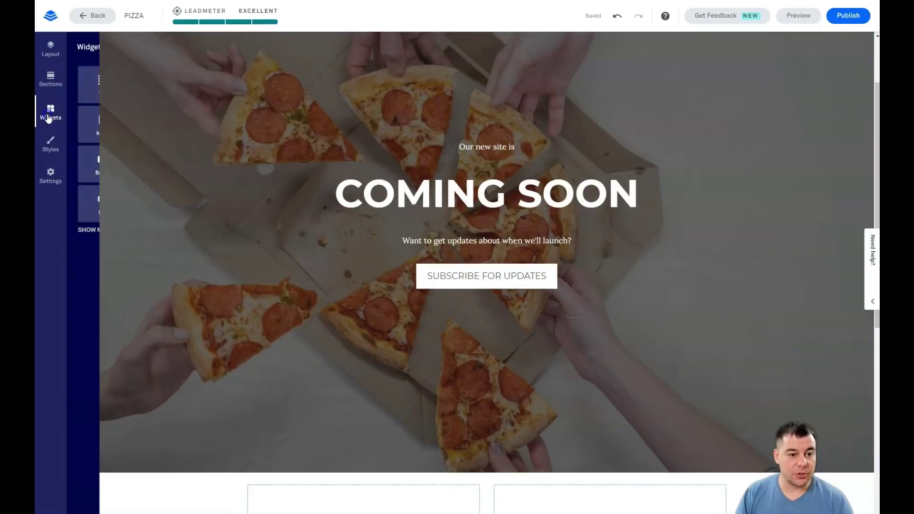
left_click_drag(158, 204, 535, 249)
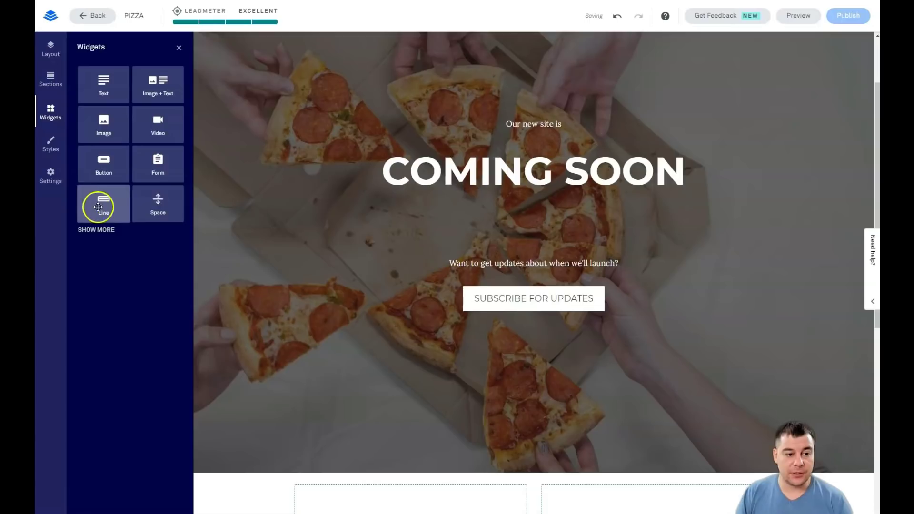
left_click_drag(118, 209, 546, 195)
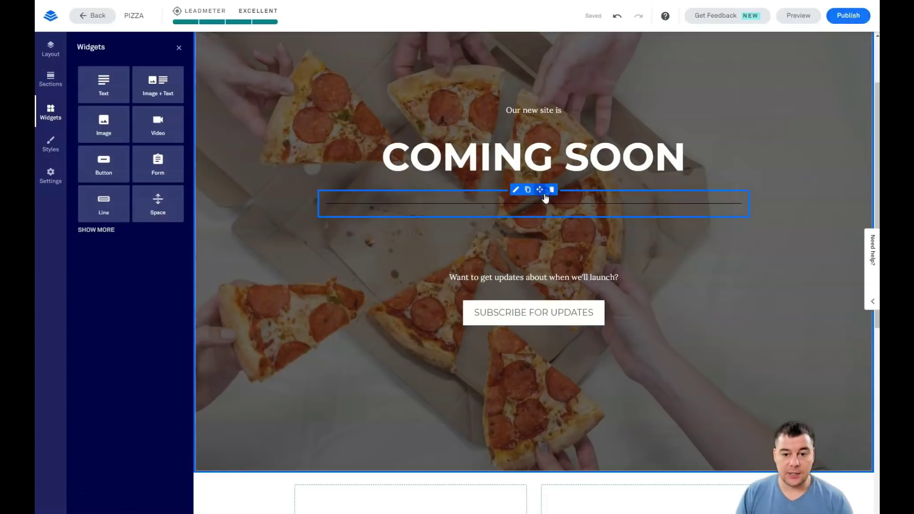
Step: Make the new line below the COMING SOON heading white and thicker
left_click(527, 199)
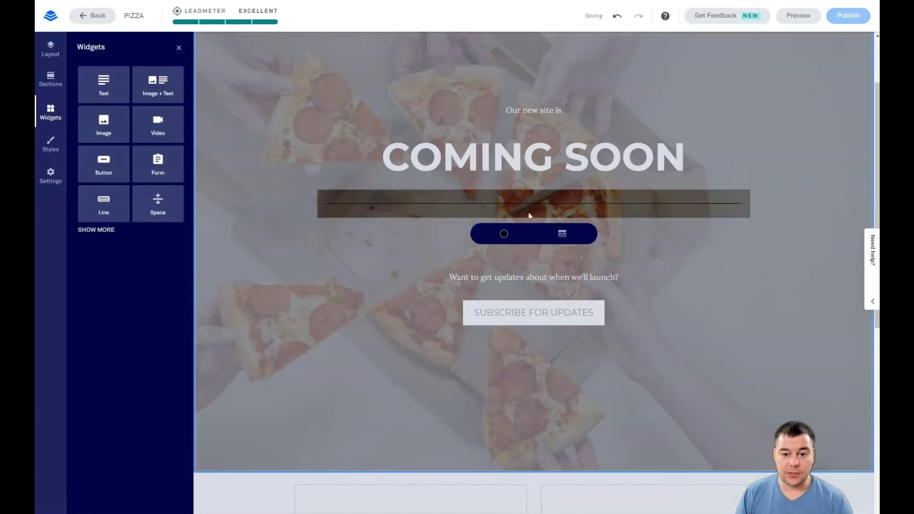
left_click(504, 234)
left_click(506, 298)
left_click(561, 234)
left_click(576, 267)
left_click(527, 289)
left_click_drag(508, 295, 519, 297)
left_click(383, 299)
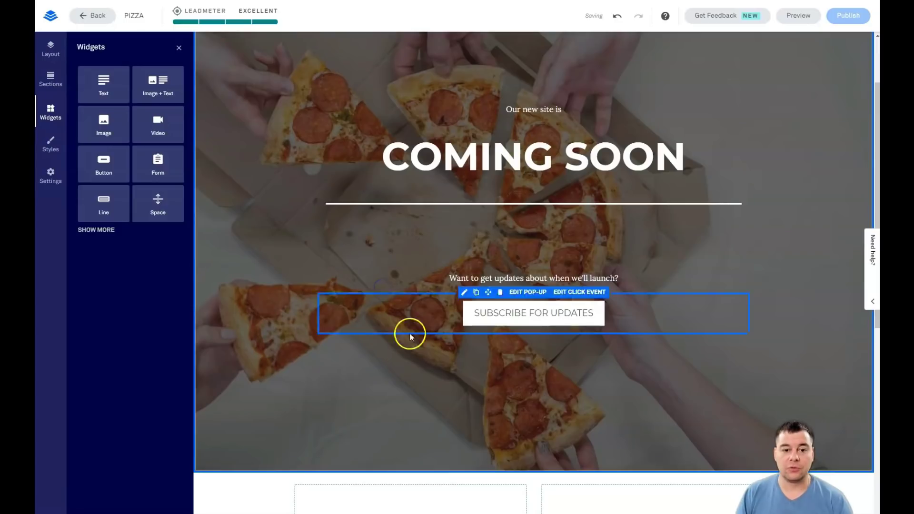
left_click(413, 199)
Step: Set the background color of the Blank 1 section below the hero to the custom yellow EEC772
mouse_move(415, 331)
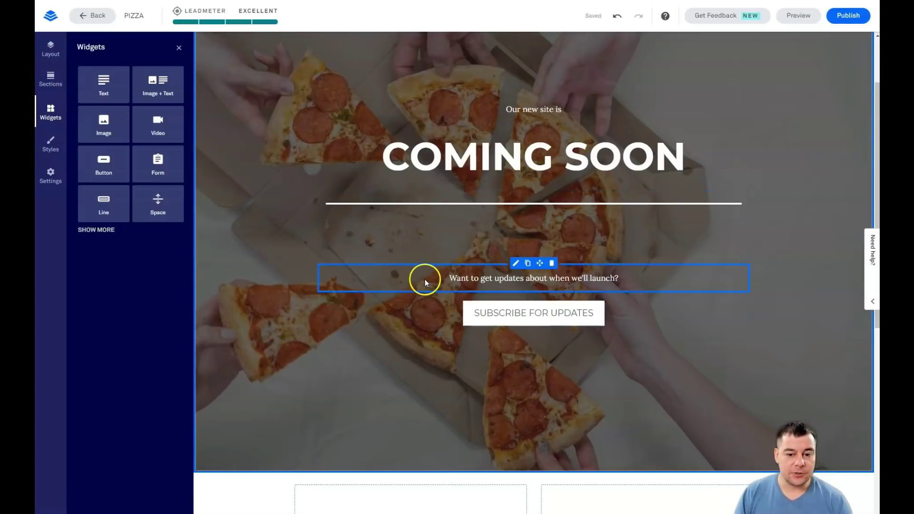
scroll(423, 266, "down", 3)
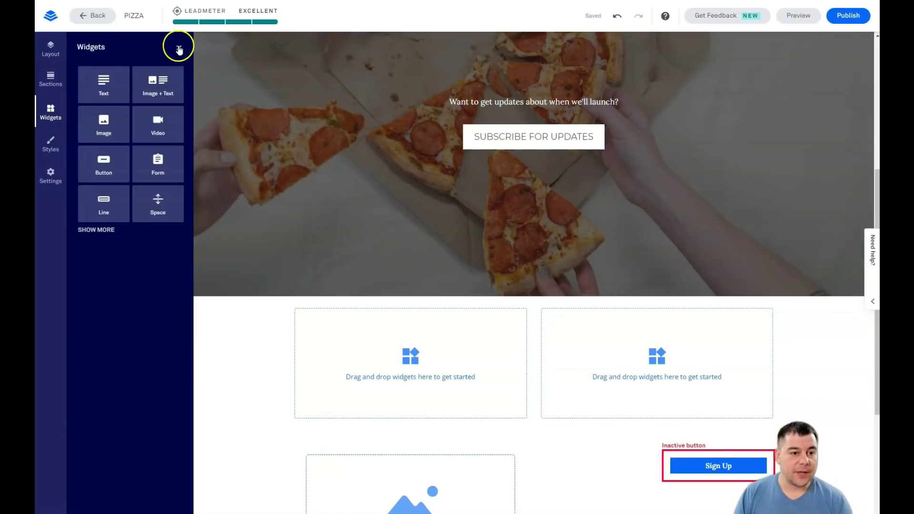
scroll(471, 324, "down", 3)
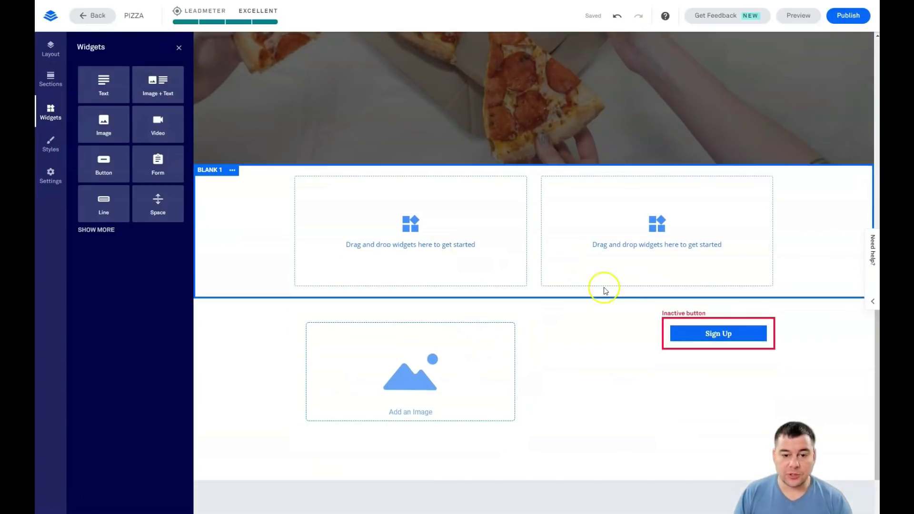
left_click(233, 171)
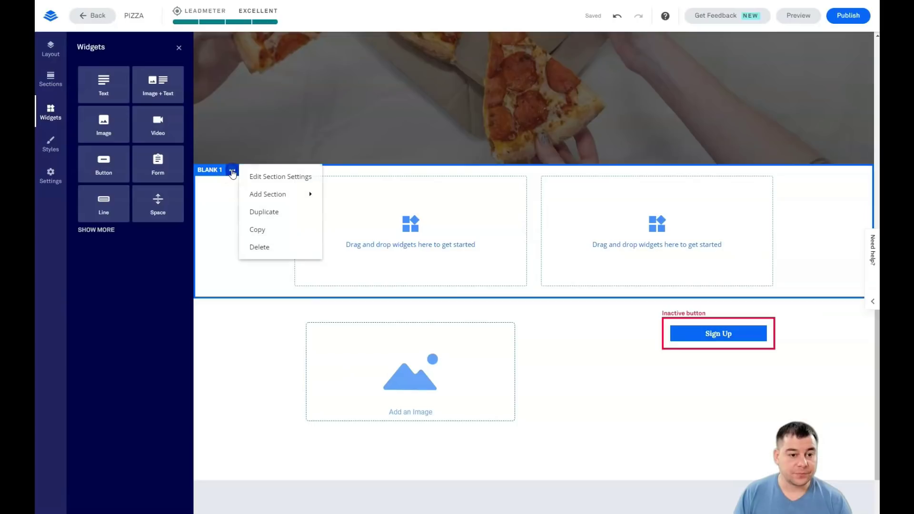
left_click(251, 175)
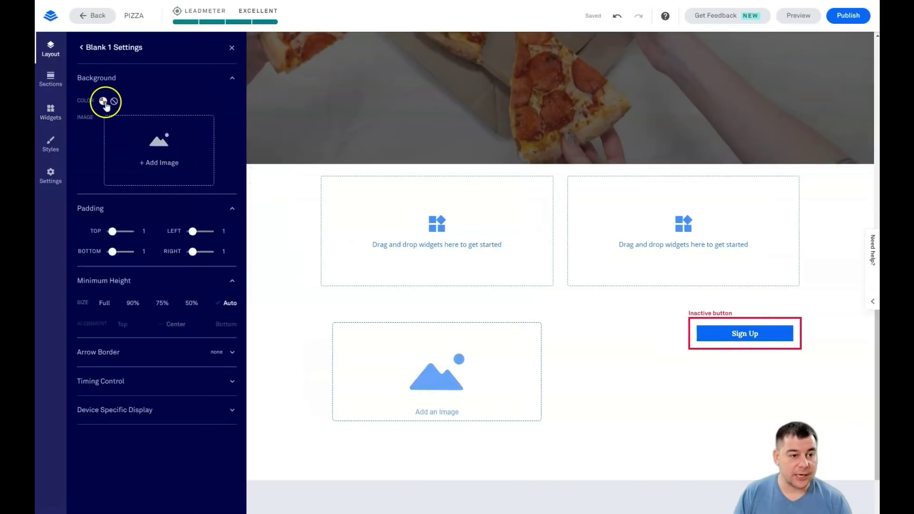
left_click(103, 101)
left_click(173, 152)
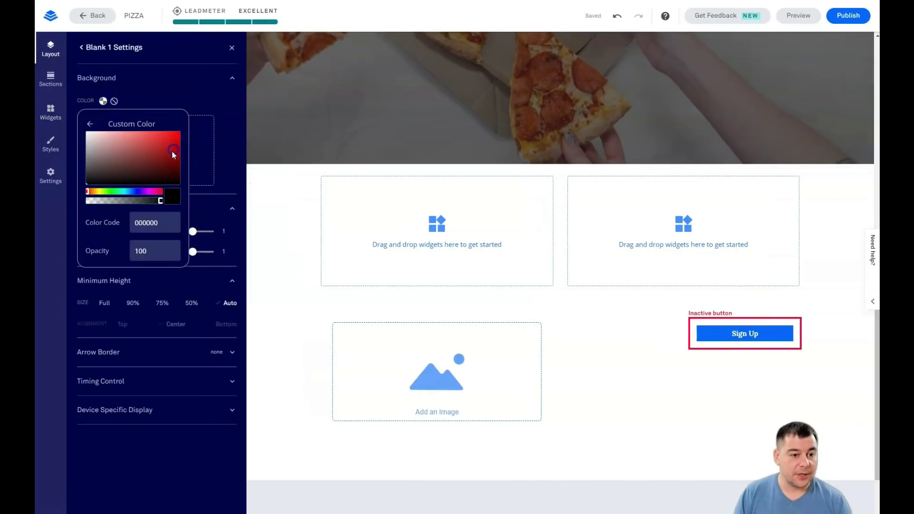
left_click(95, 192)
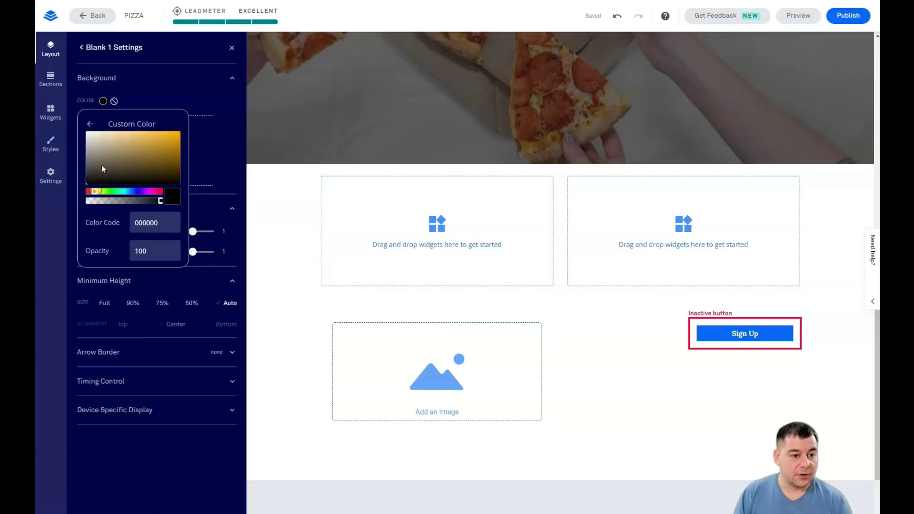
left_click_drag(139, 163, 136, 135)
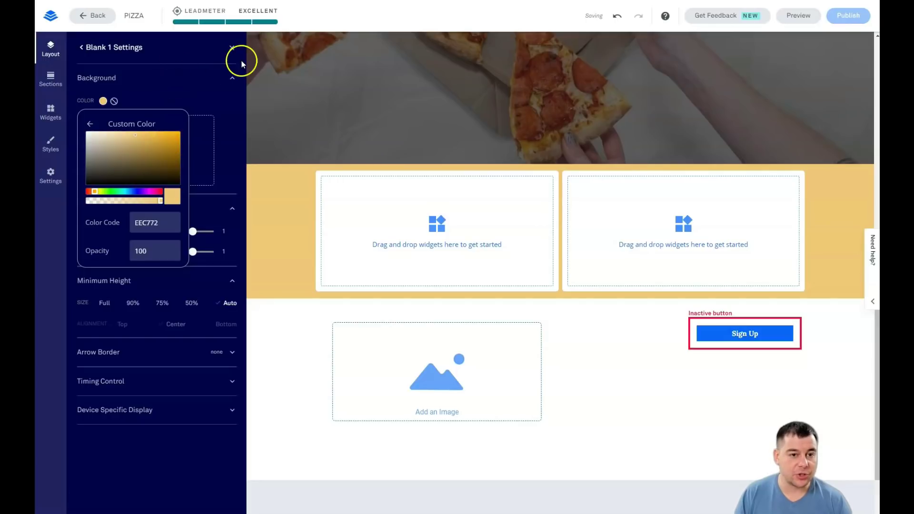
left_click(232, 49)
scroll(186, 249, "up", 6)
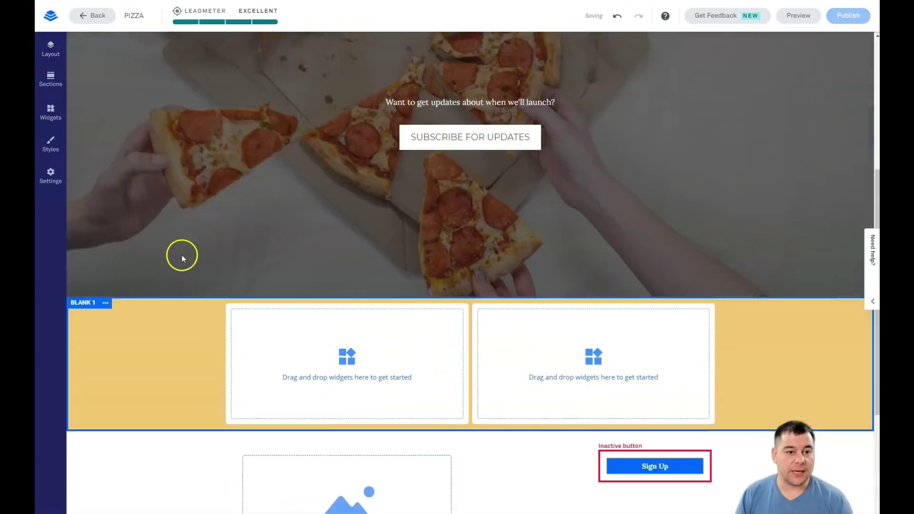
Step: Give the footer section the same recent yellow background color as the Blank 1 section
scroll(179, 251, "down", 10)
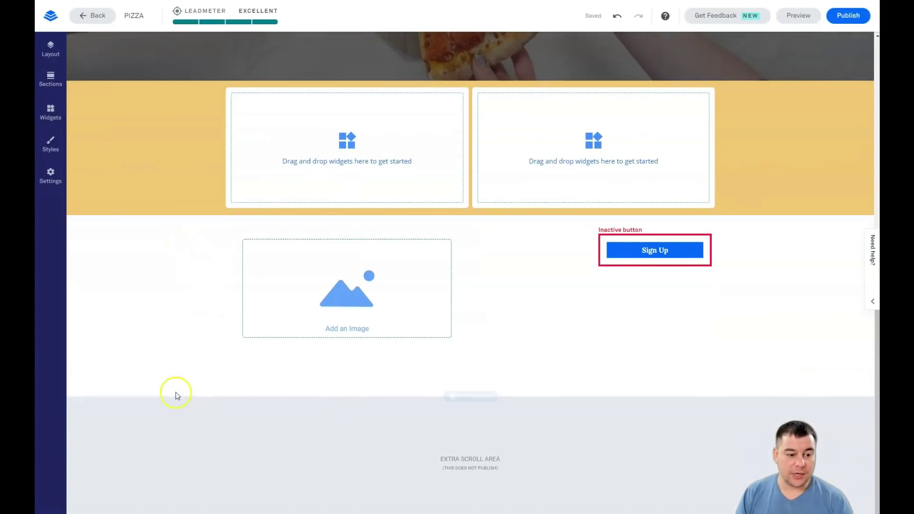
left_click(103, 368)
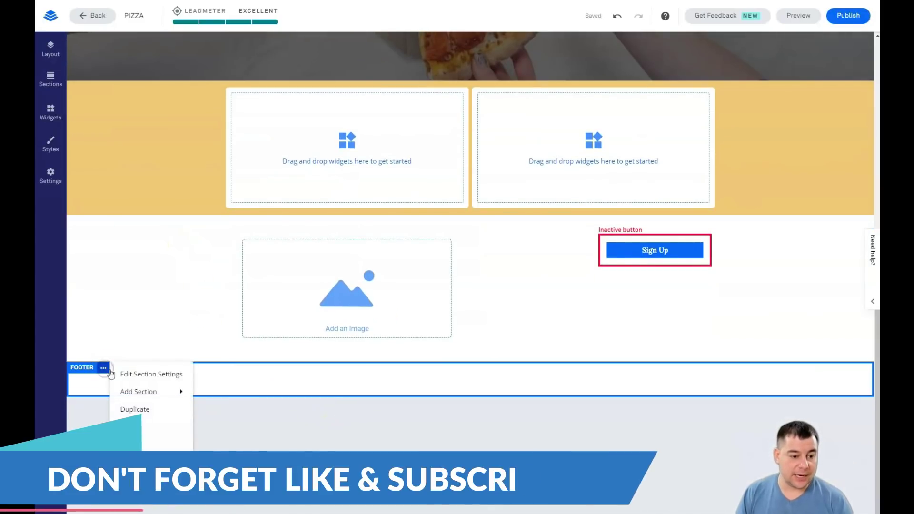
left_click(152, 374)
left_click(103, 101)
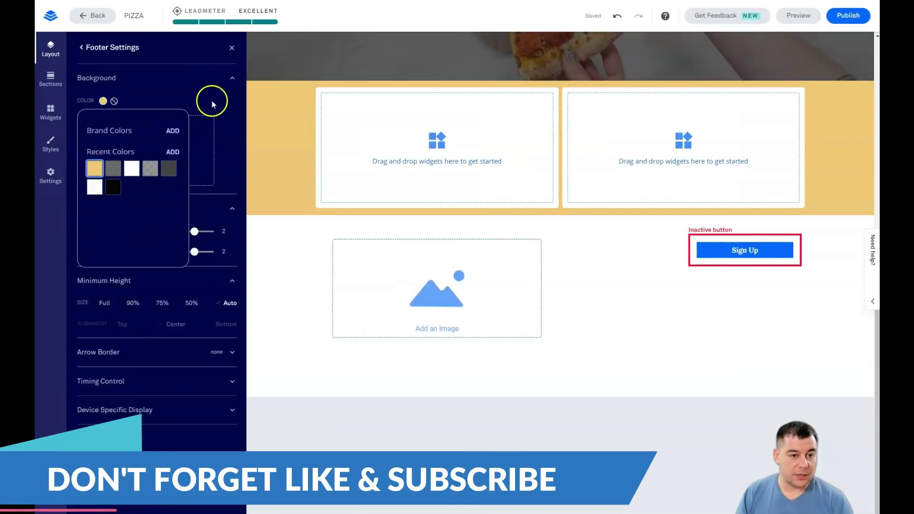
left_click(220, 65)
left_click(232, 49)
scroll(430, 333, "up", 8)
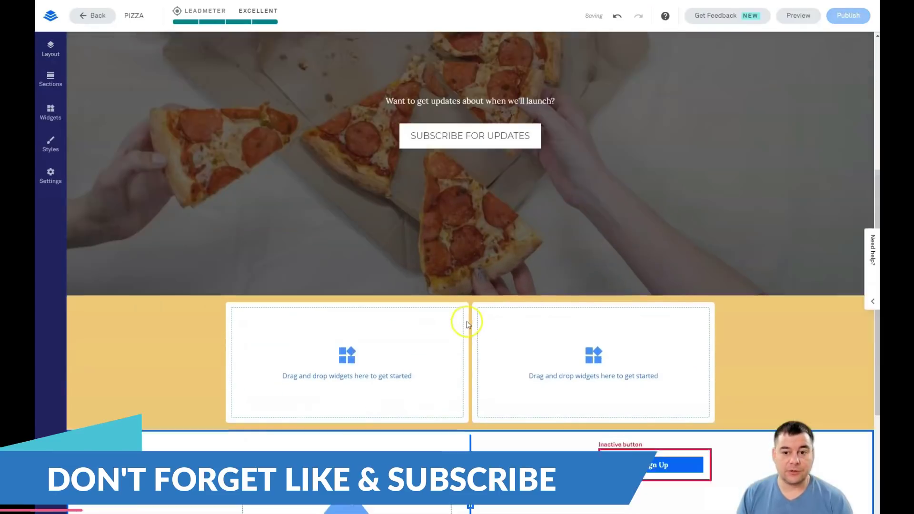
Step: Add a Video widget to the first column of the Blank 1 section and a Button widget to its second column
scroll(475, 341, "down", 5)
left_click(50, 80)
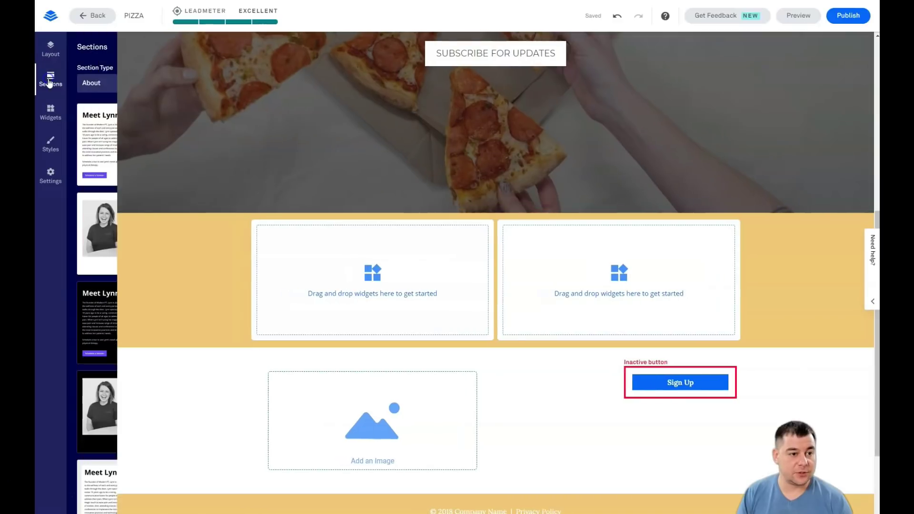
left_click(50, 107)
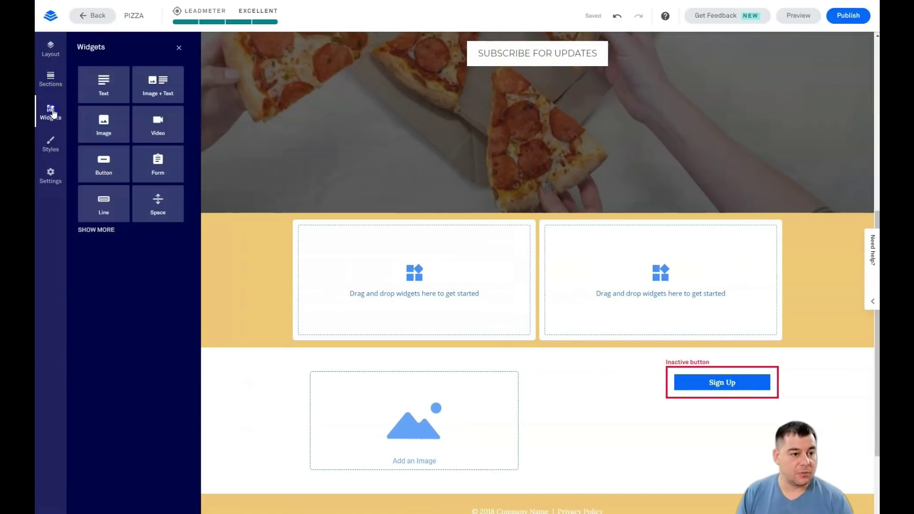
left_click_drag(136, 127, 428, 280)
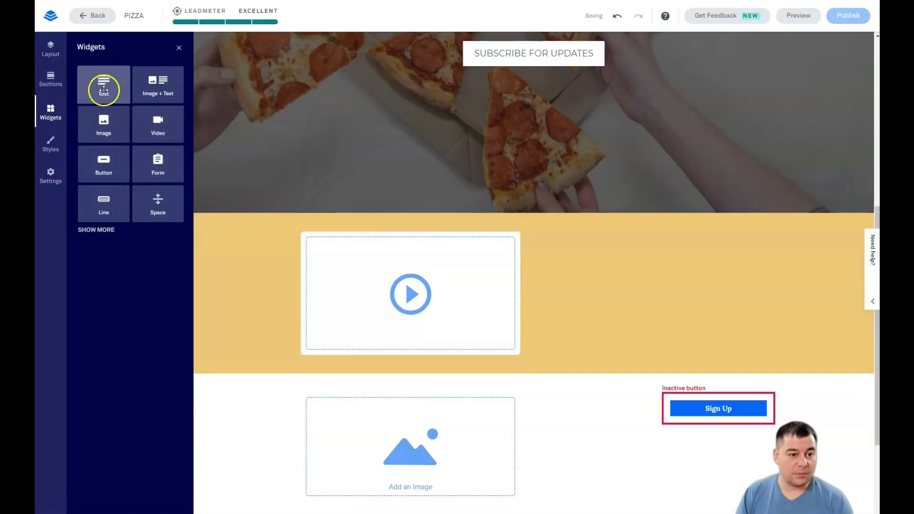
left_click_drag(102, 163, 653, 284)
left_click_drag(161, 203, 656, 261)
left_click(426, 332)
Step: Delete the Blank 2 section with the image placeholder and the small Sign Up button, and close the widget list
left_click(224, 411)
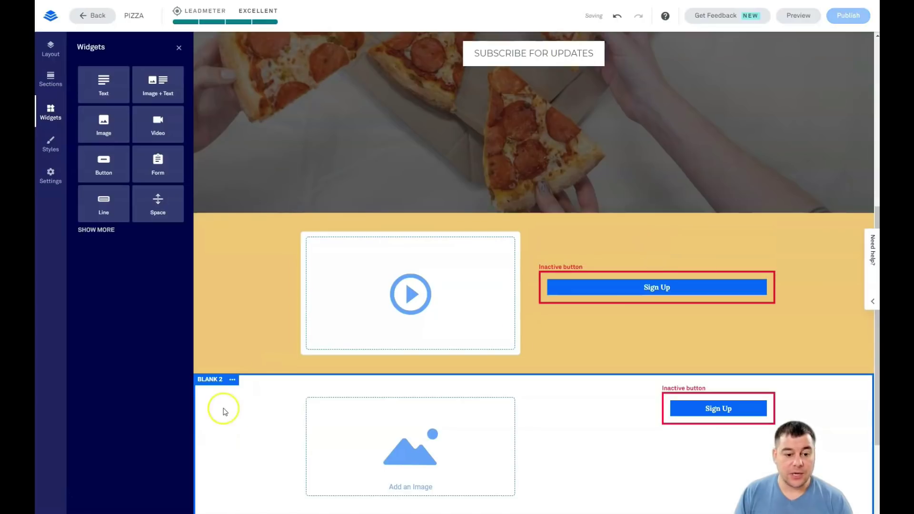
left_click(232, 381)
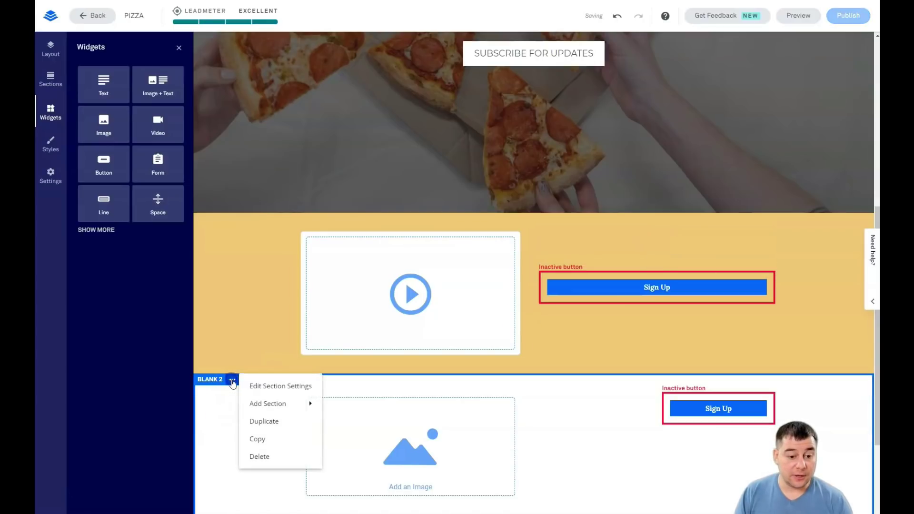
left_click(256, 457)
left_click(300, 422)
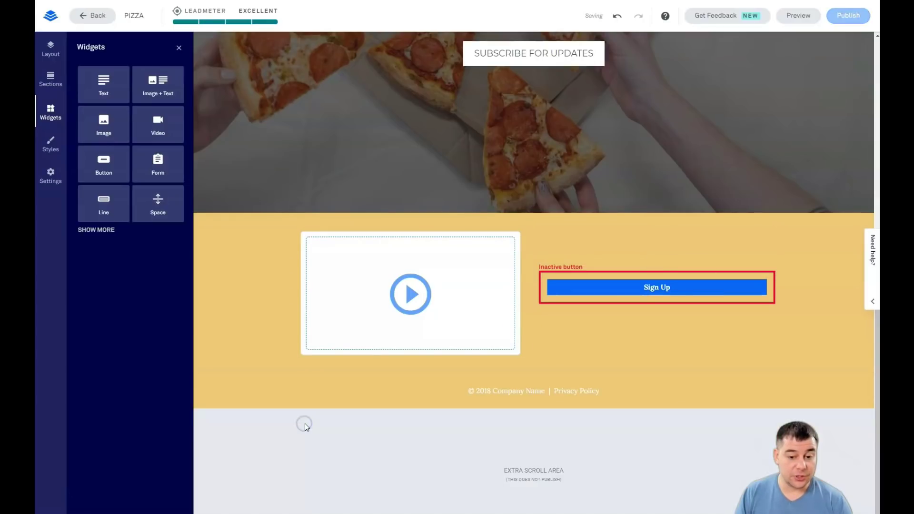
scroll(295, 373, "up", 7)
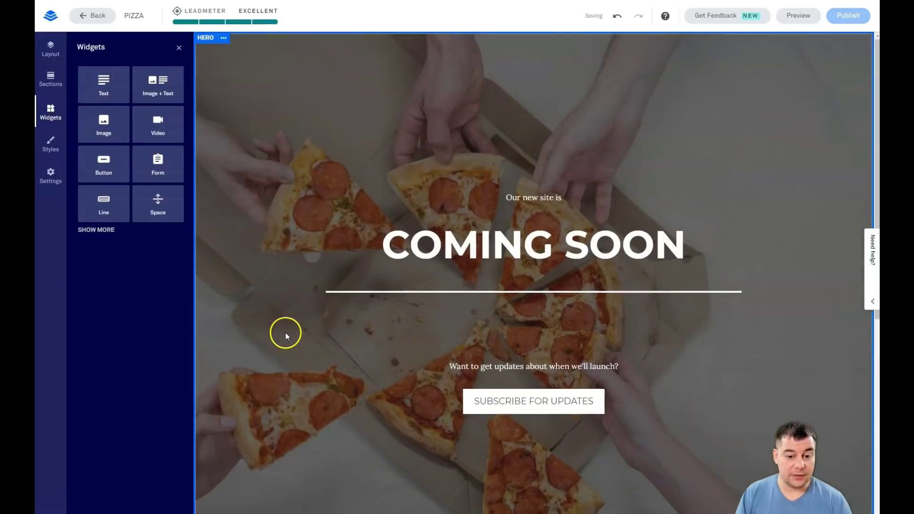
scroll(286, 332, "down", 5)
scroll(284, 333, "up", 1)
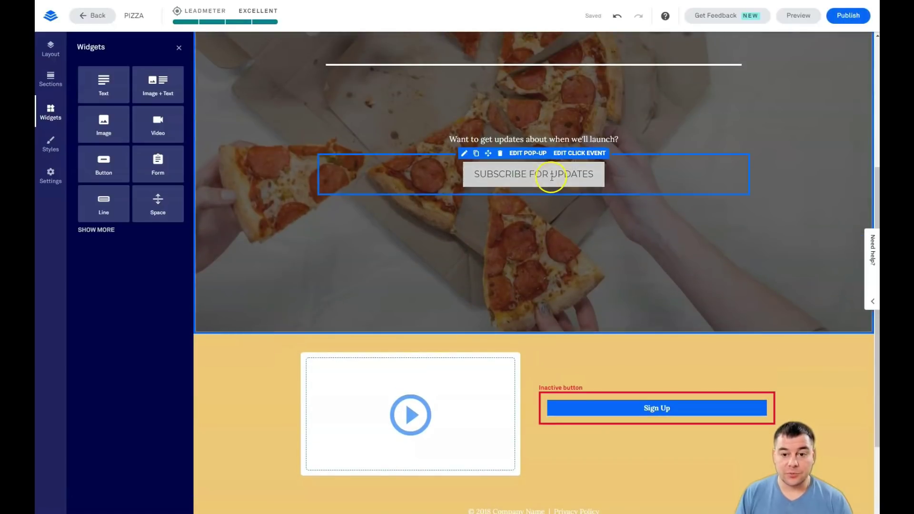
left_click(179, 49)
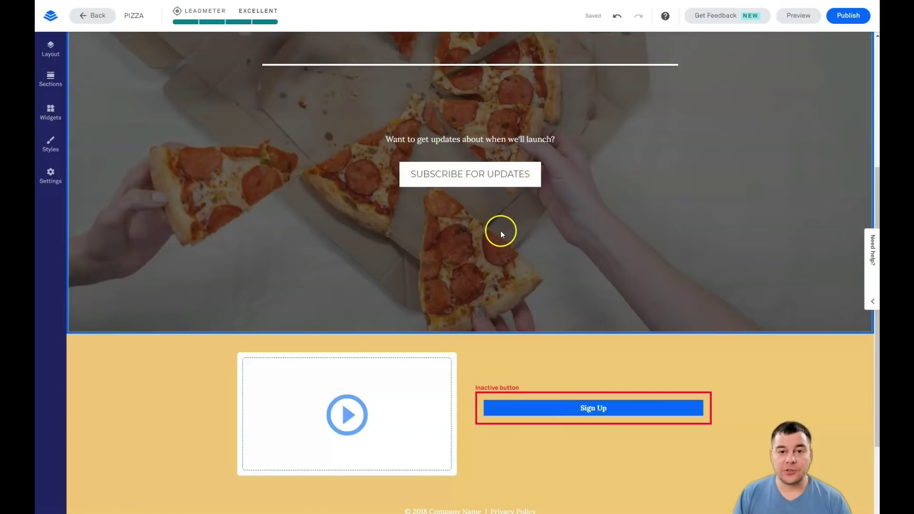
Step: Review the click event options of the SUBSCRIBE FOR UPDATES button and open its Site Updates Subscription pop-up for editing
mouse_move(479, 176)
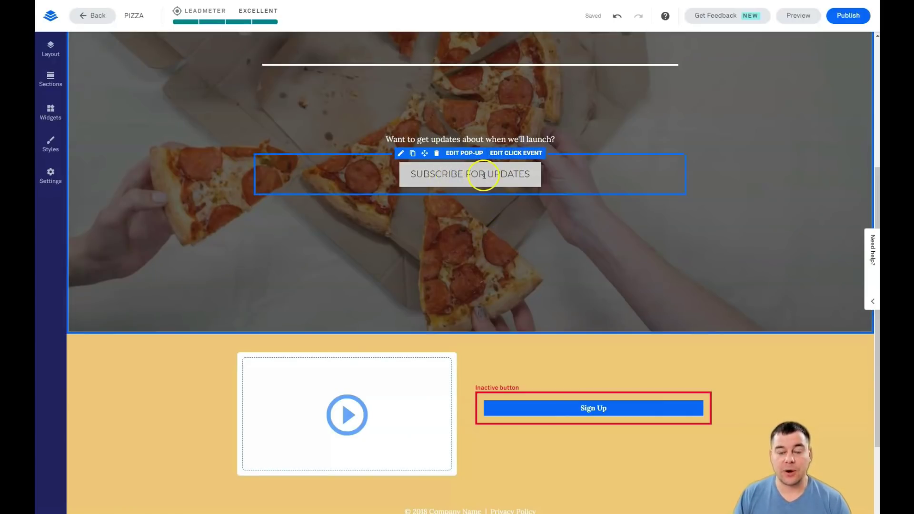
left_click(516, 154)
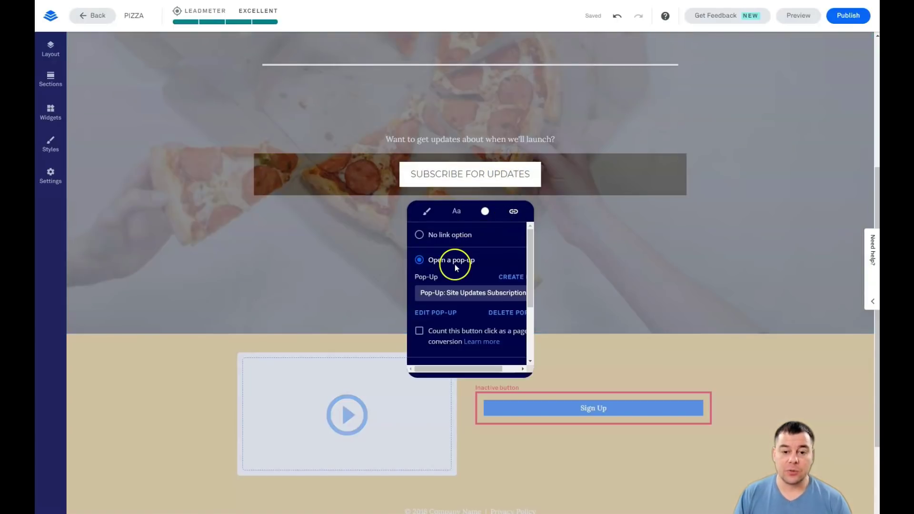
scroll(456, 286, "down", 2)
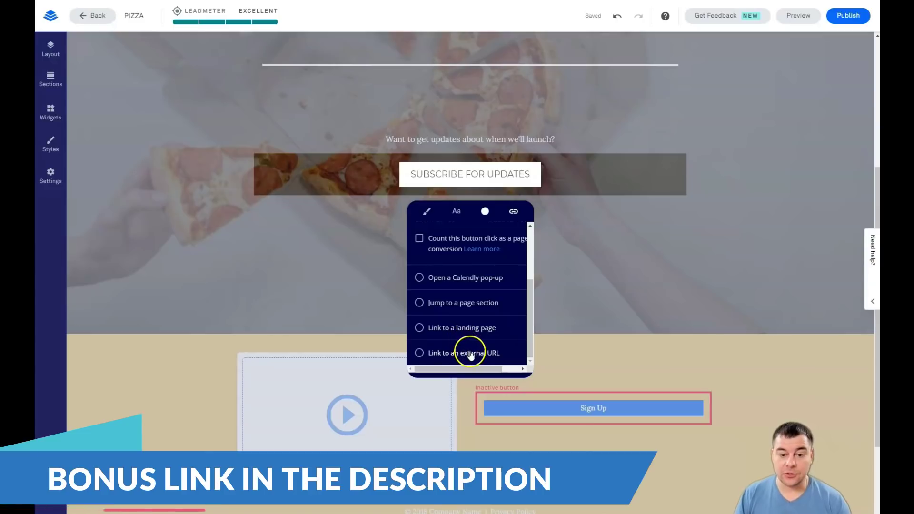
scroll(469, 350, "up", 2)
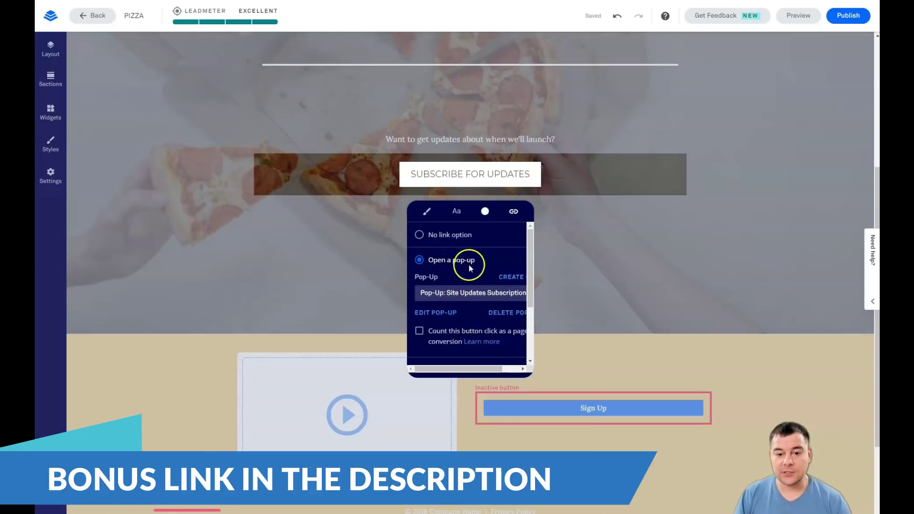
left_click(429, 314)
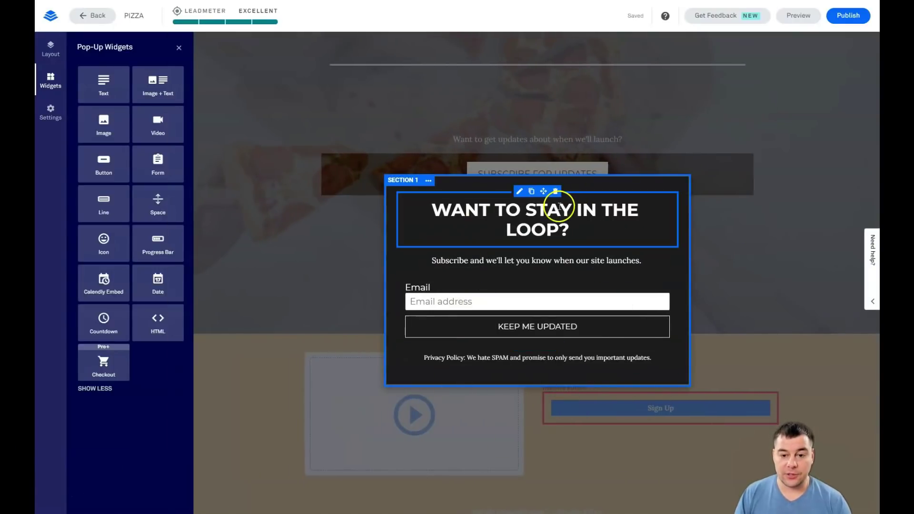
left_click(539, 219)
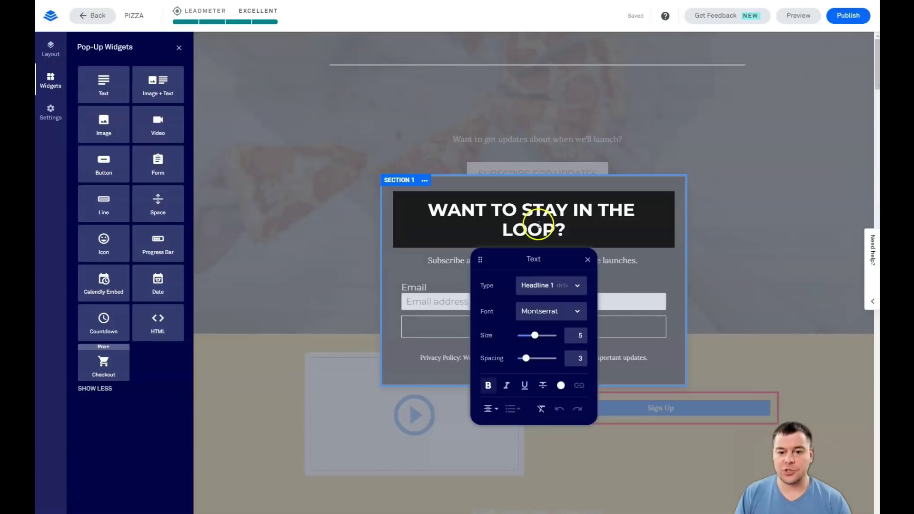
left_click_drag(568, 230, 423, 204)
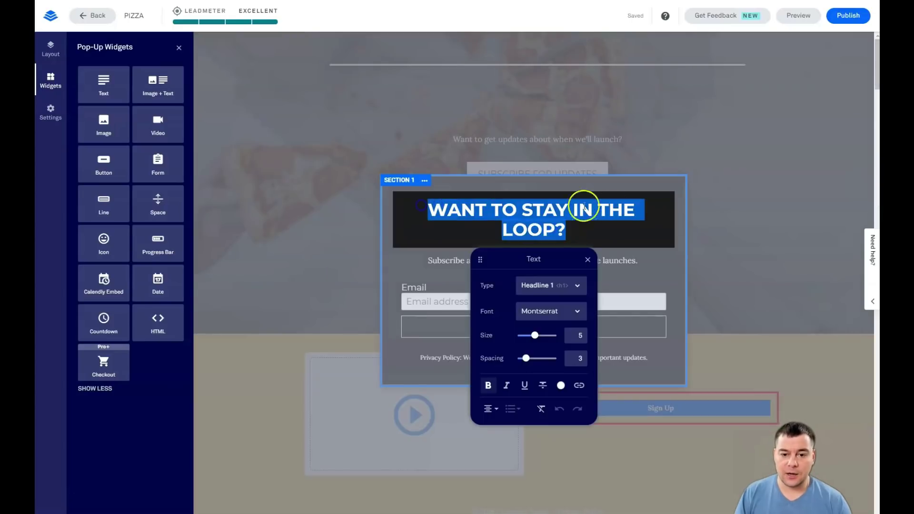
left_click(627, 219)
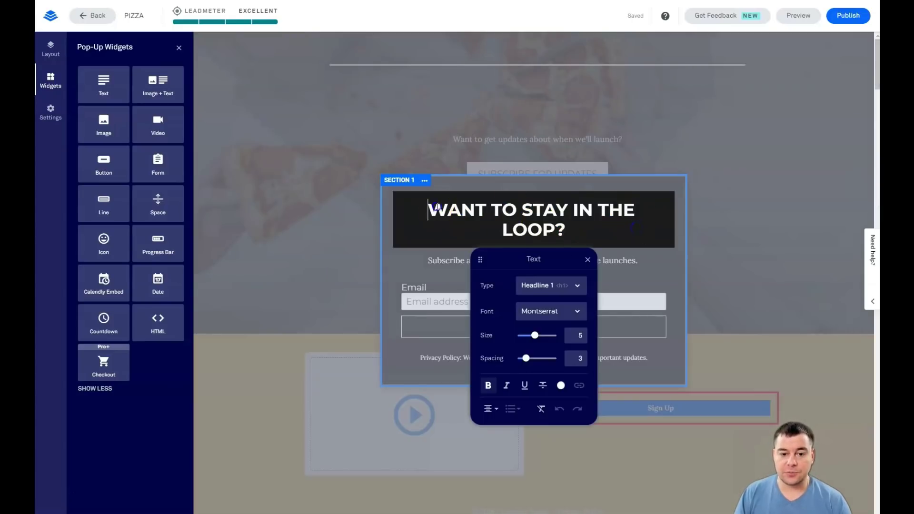
left_click_drag(437, 208, 580, 231)
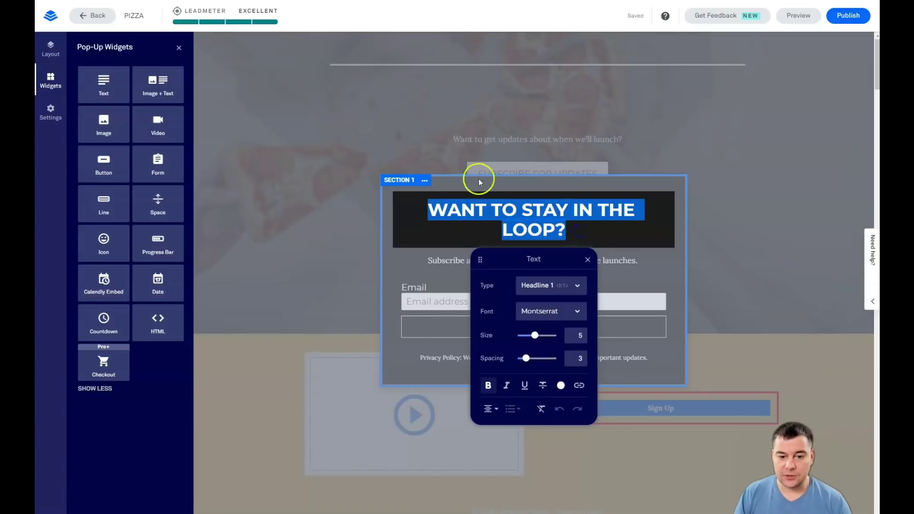
left_click(409, 215)
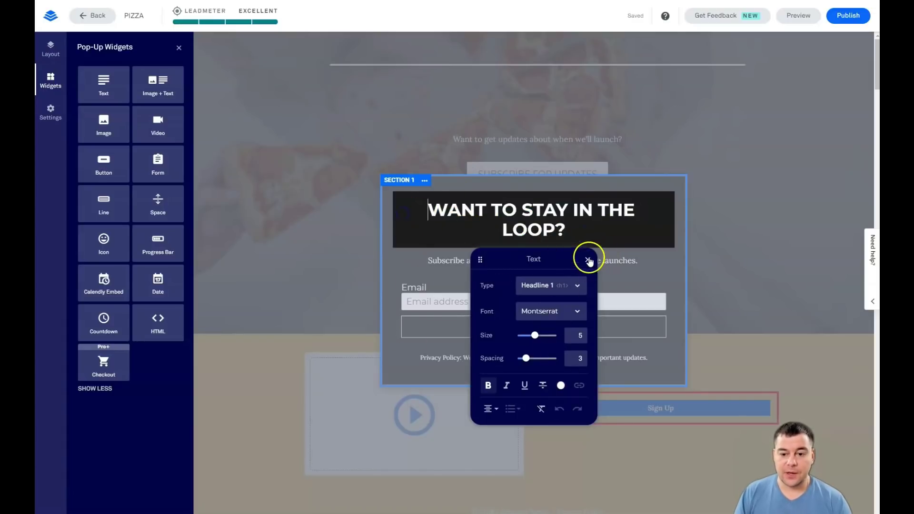
left_click(453, 234)
left_click(490, 288)
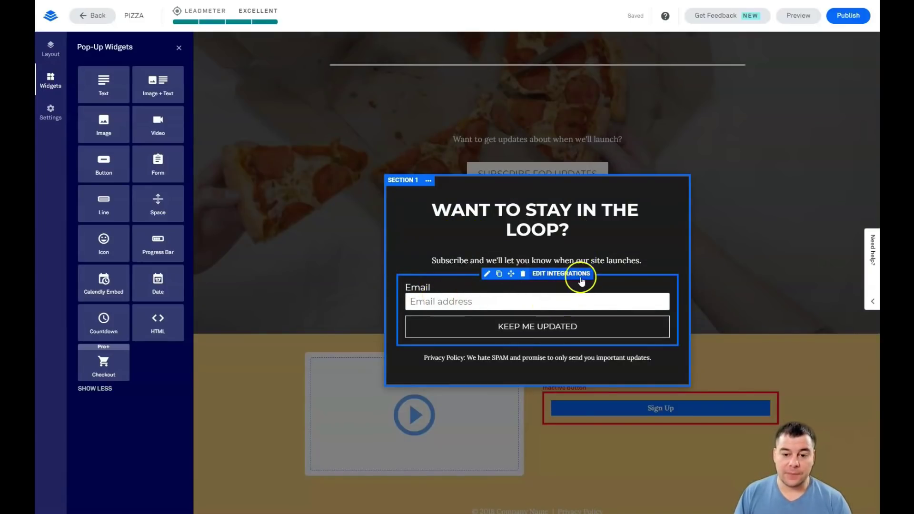
Step: Open the pop-up form's integration settings and browse the additional native and Zapier-powered services that can be connected
left_click(549, 276)
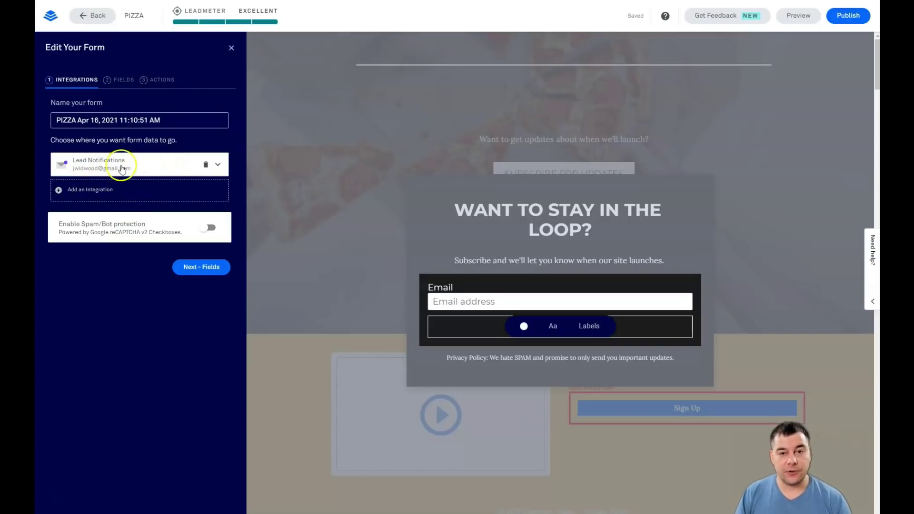
left_click(74, 190)
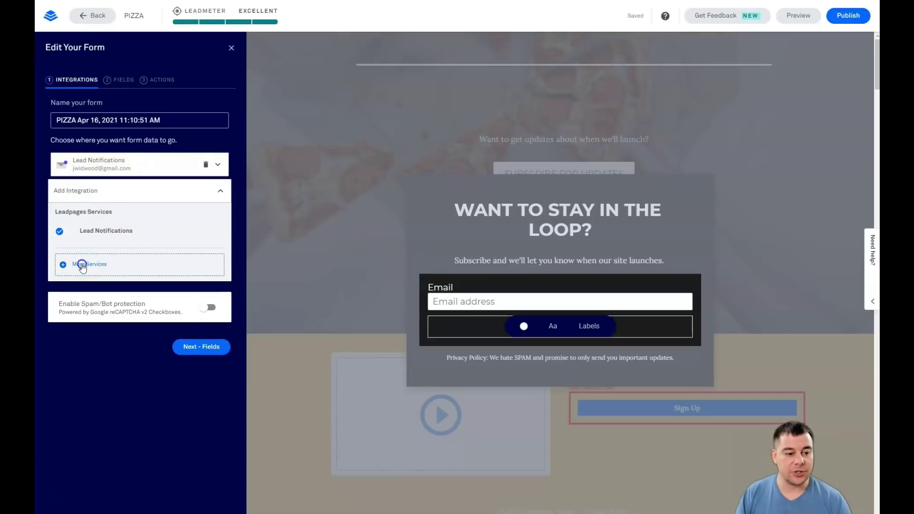
left_click(82, 265)
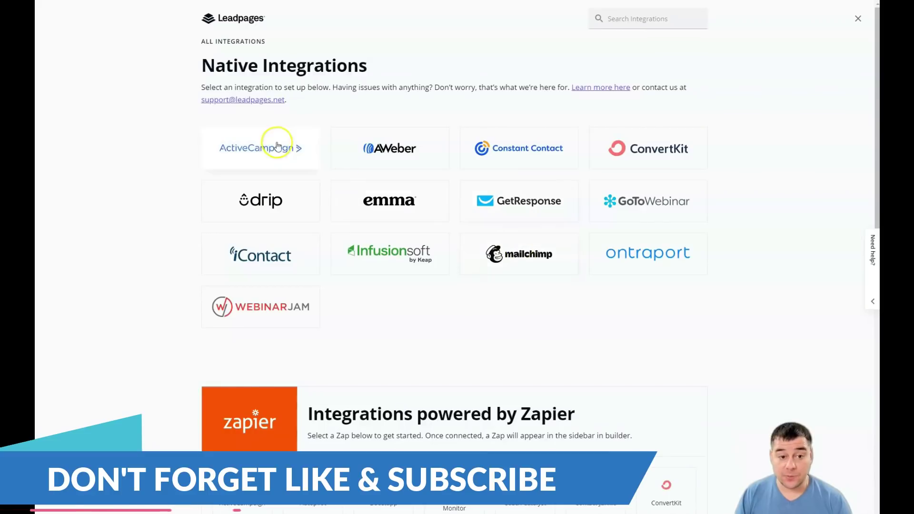
scroll(498, 229, "down", 1)
scroll(498, 228, "down", 5)
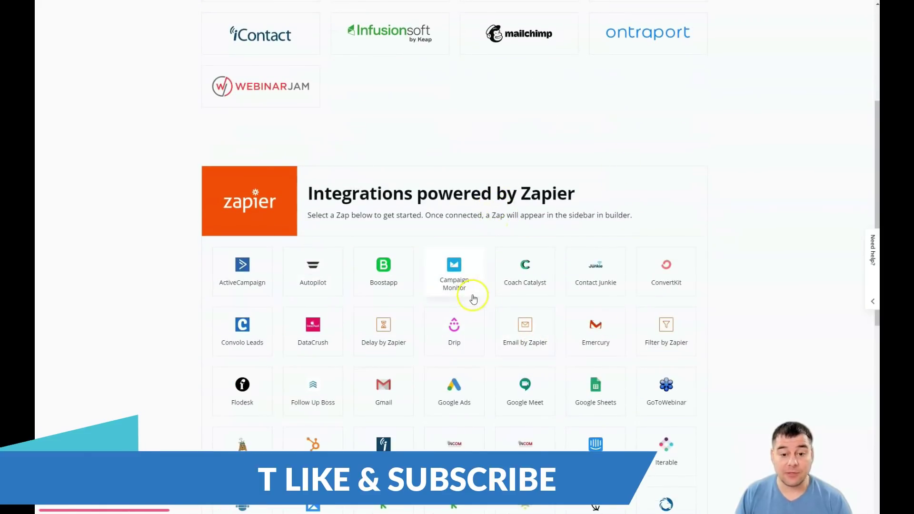
scroll(470, 298, "down", 3)
scroll(471, 298, "down", 2)
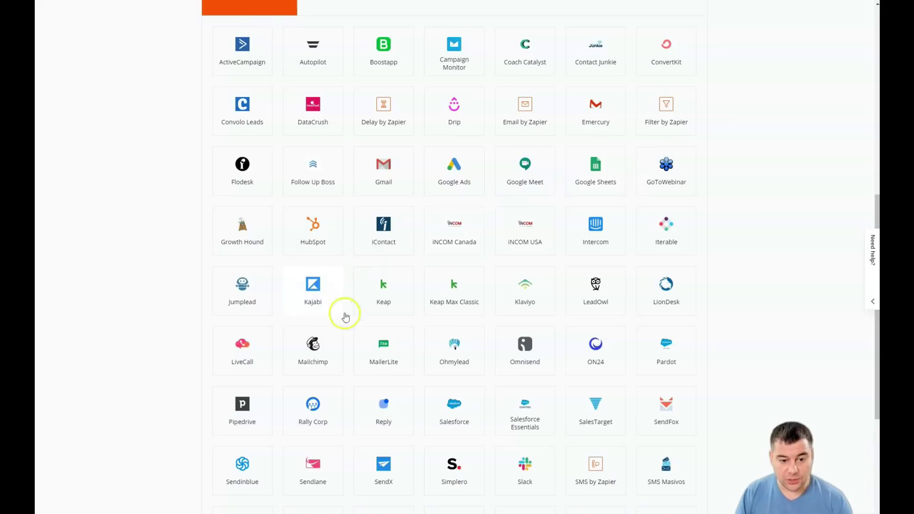
scroll(390, 302, "down", 4)
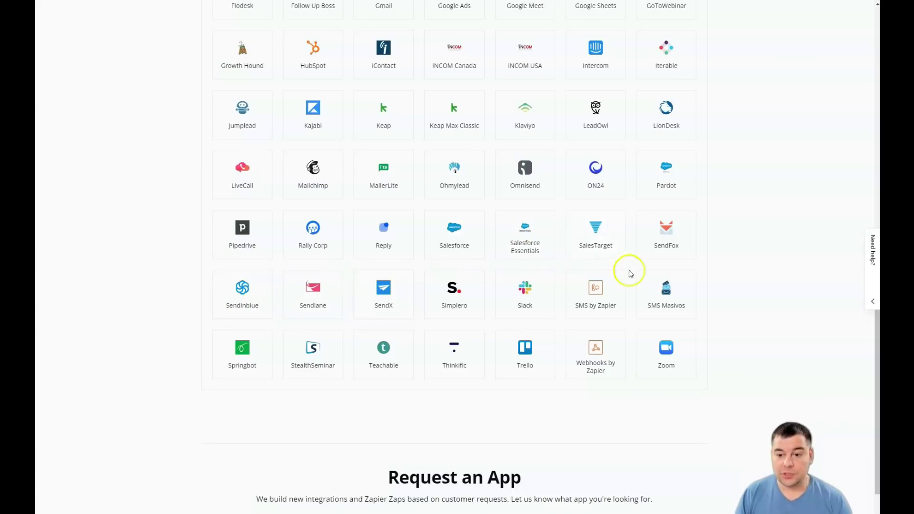
scroll(618, 261, "up", 6)
scroll(613, 257, "up", 6)
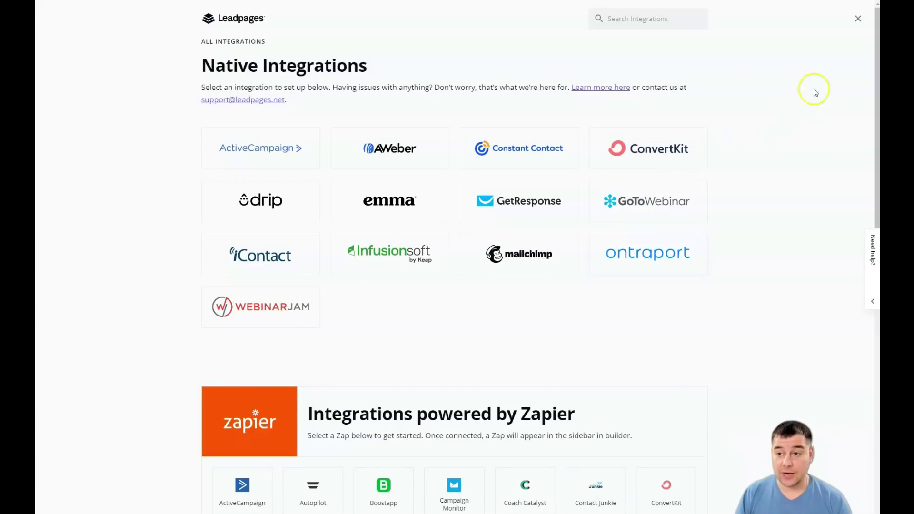
left_click(858, 20)
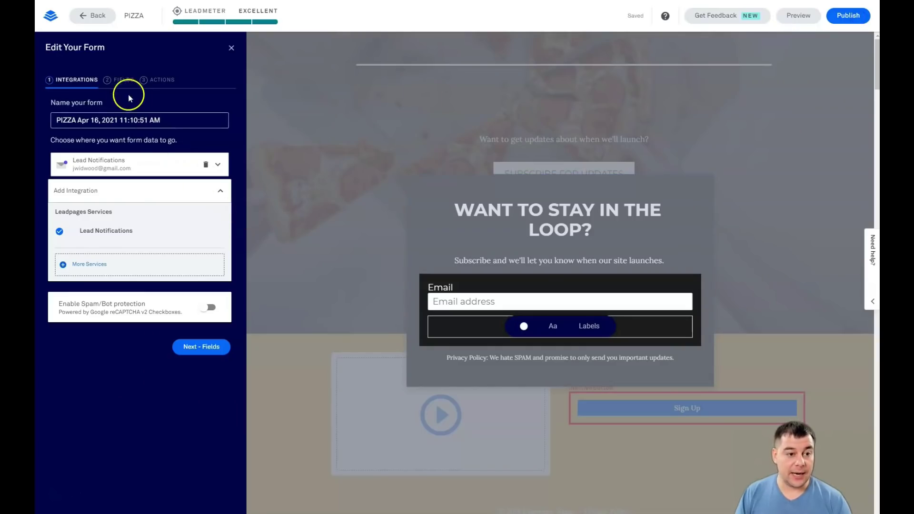
Step: Add a First Name field to the pop-up form and place it above the Email field
left_click(117, 81)
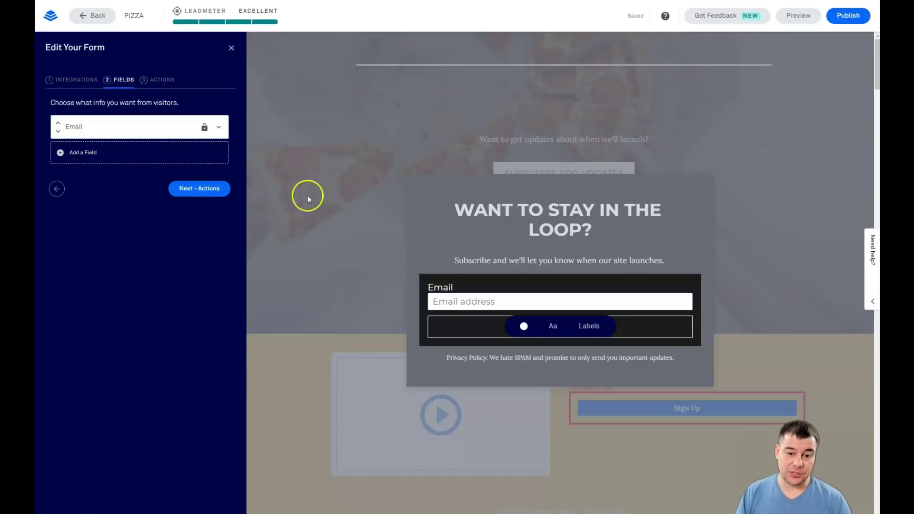
left_click(60, 152)
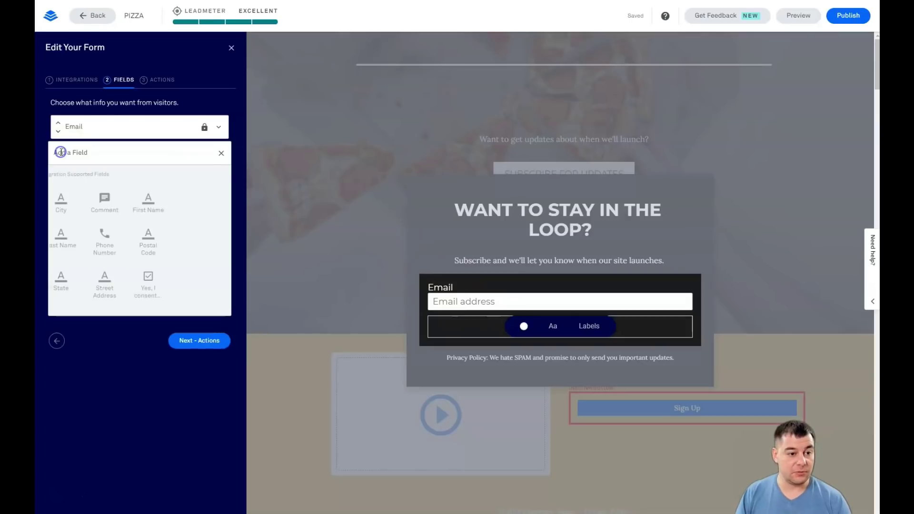
left_click(162, 207)
left_click(206, 152)
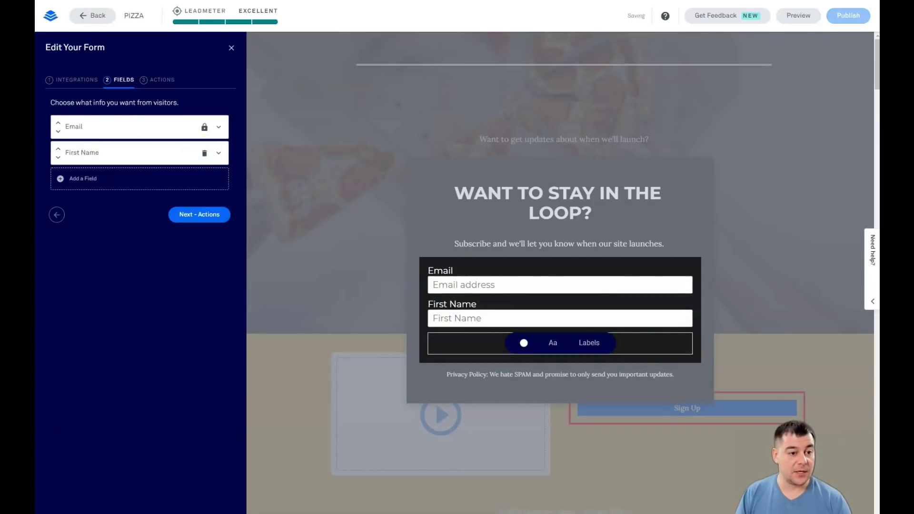
left_click(58, 150)
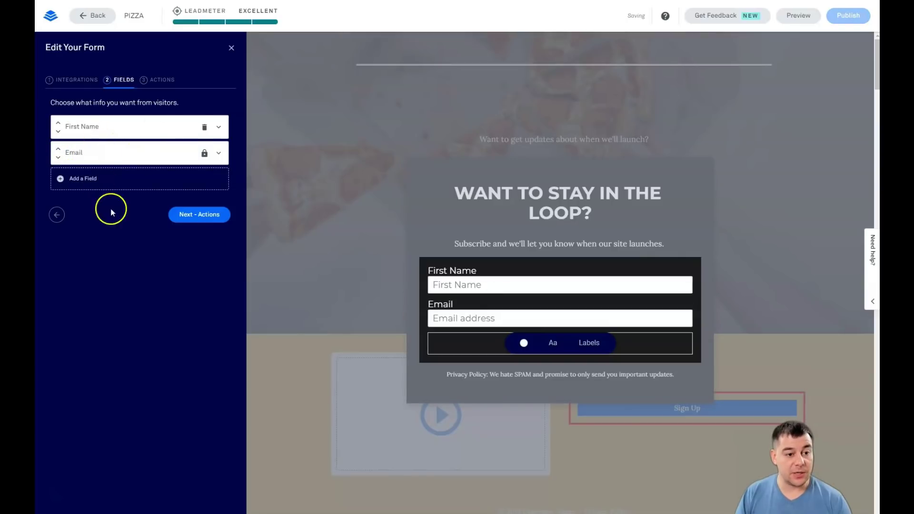
Step: Try out a Phone Number field below Email in the pop-up form and delete it again
left_click(69, 179)
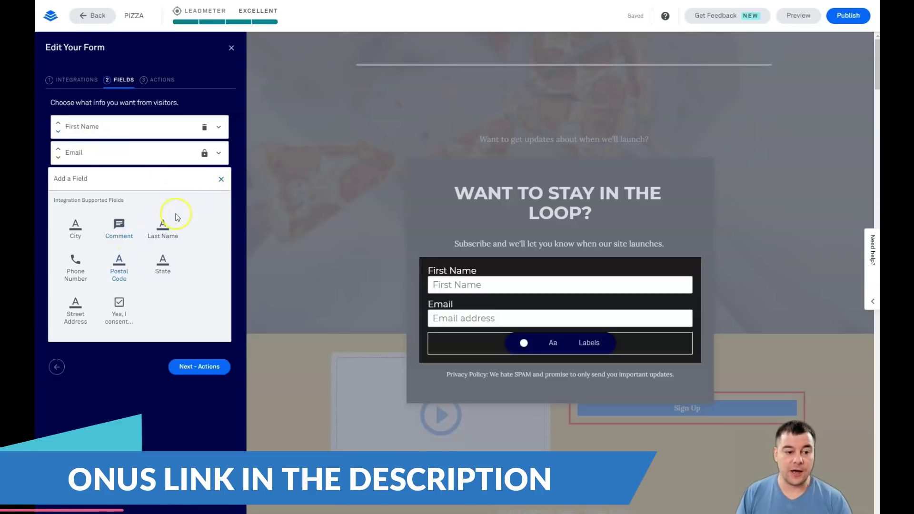
left_click(76, 271)
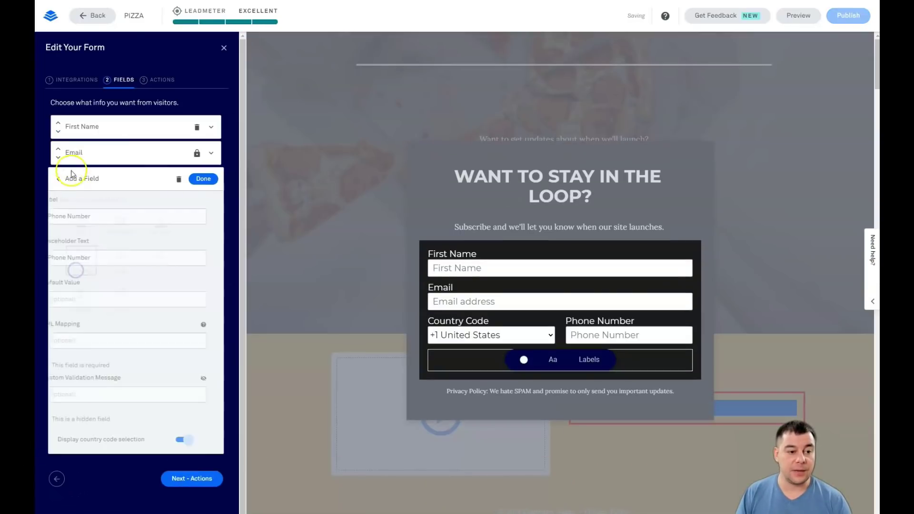
left_click(204, 179)
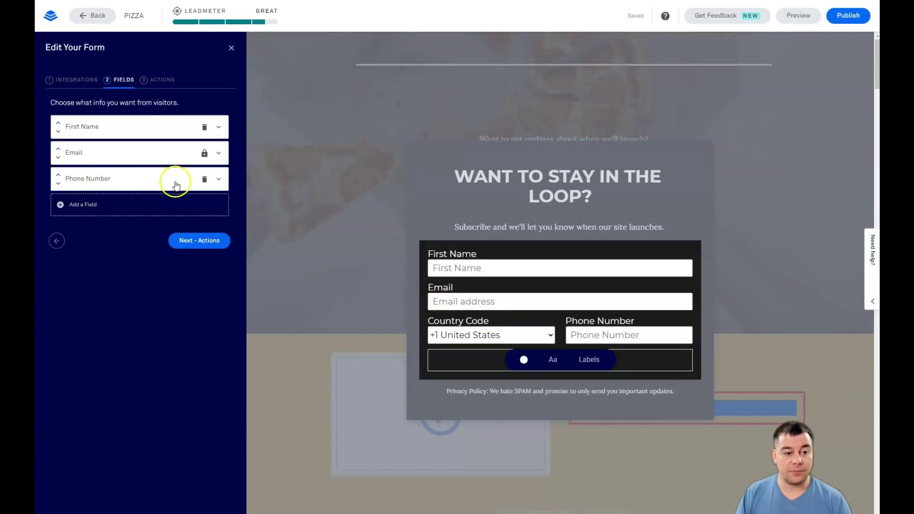
left_click(204, 179)
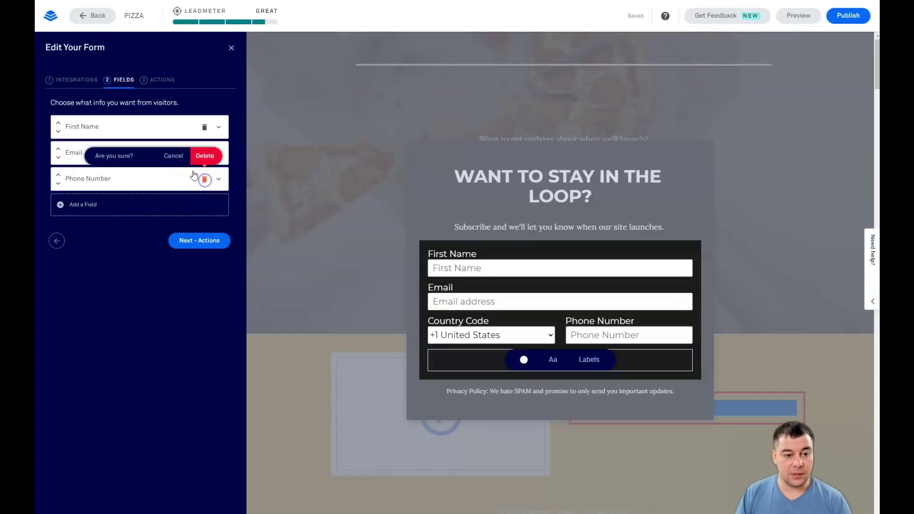
left_click(203, 156)
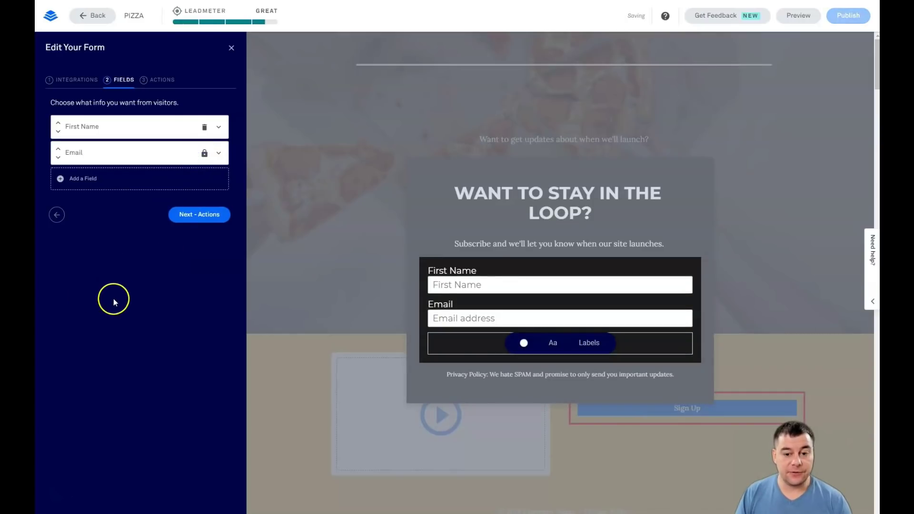
Step: Review the form's follow-up actions, including thank-you page and lead magnet options, and leave the form editor and pop-up
left_click(162, 81)
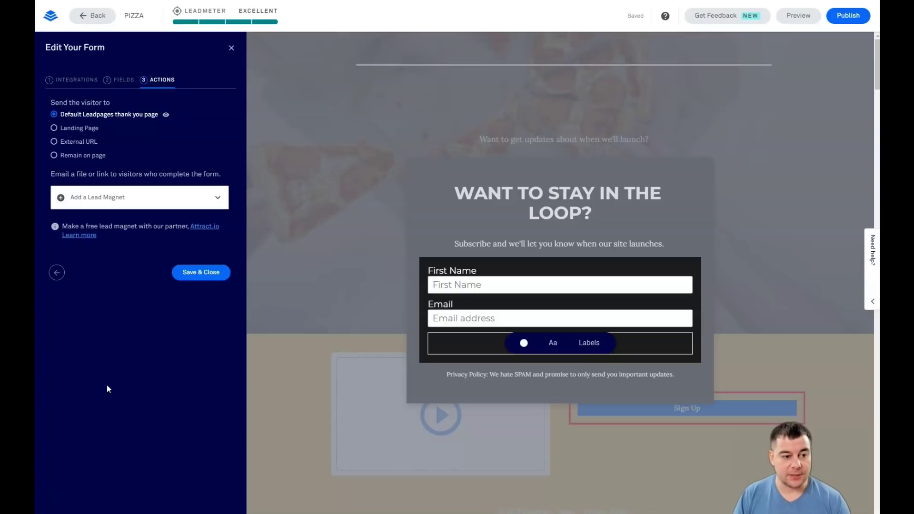
left_click(231, 48)
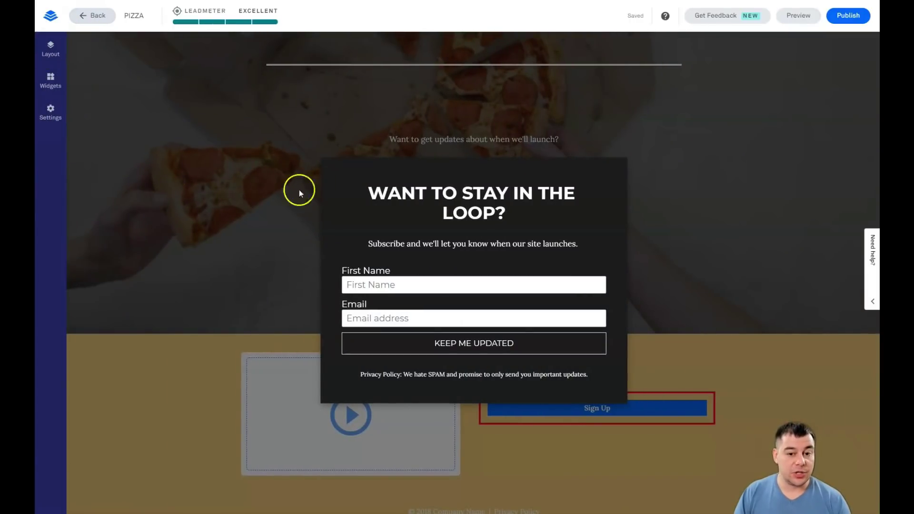
left_click(567, 106)
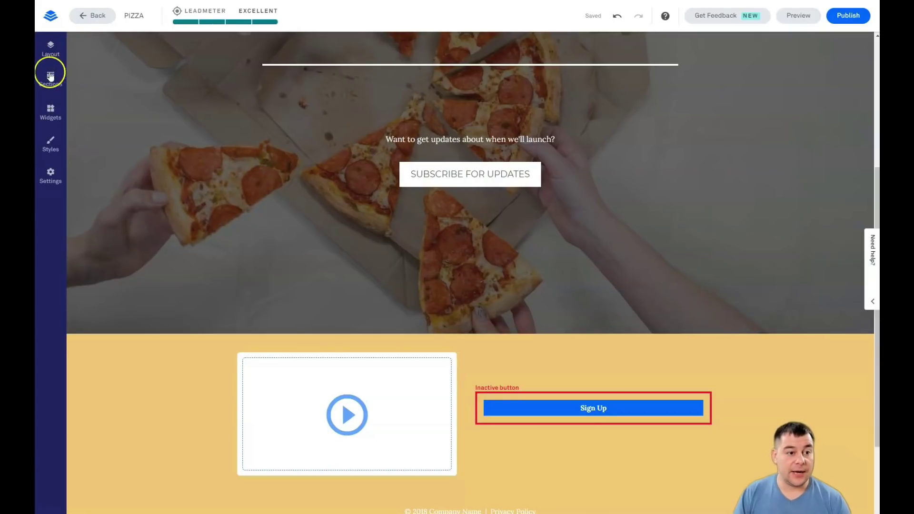
Step: Review the page style options, including the headline, text and countdown fonts and the page background
left_click(51, 152)
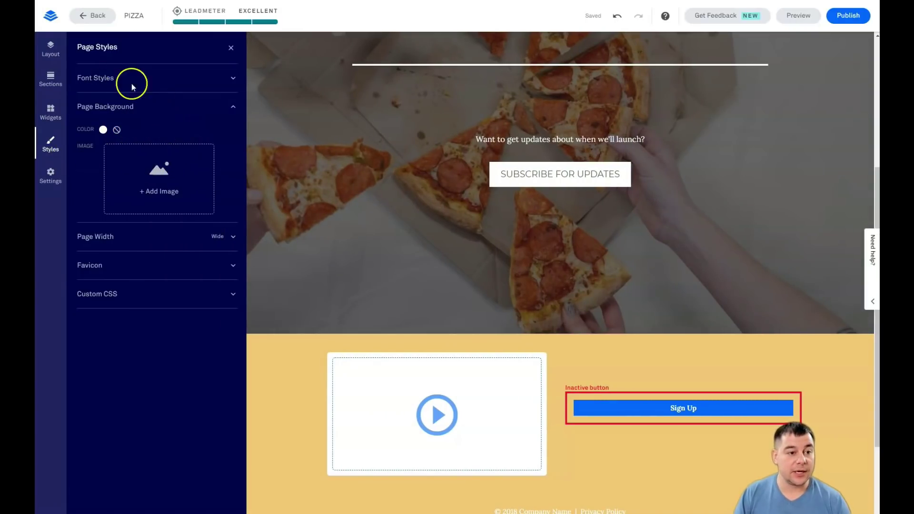
left_click(233, 80)
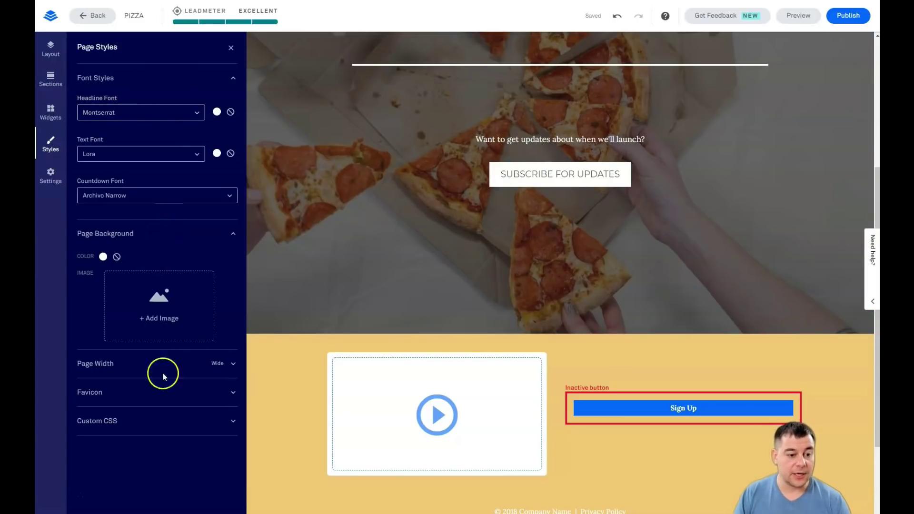
left_click(231, 48)
Step: Review the page's SEO, social, analytics and language settings and close them without saving
left_click(52, 176)
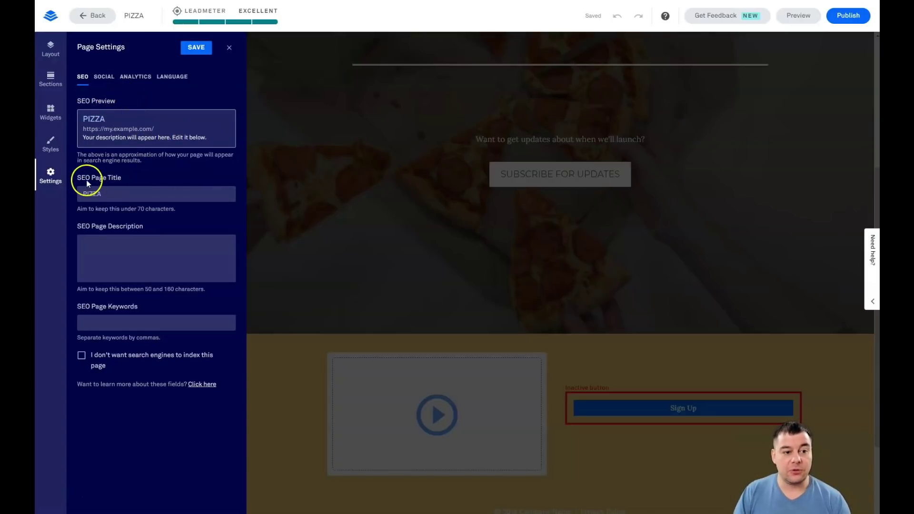
left_click(102, 77)
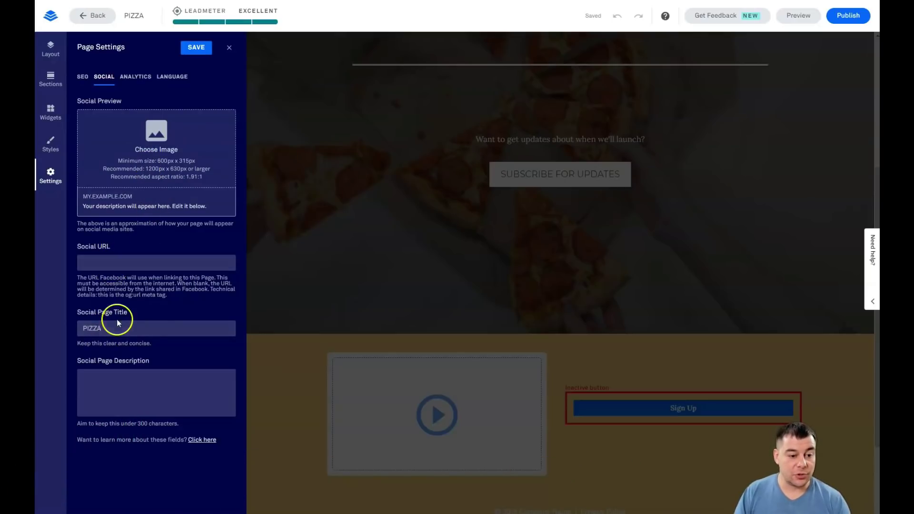
left_click(136, 79)
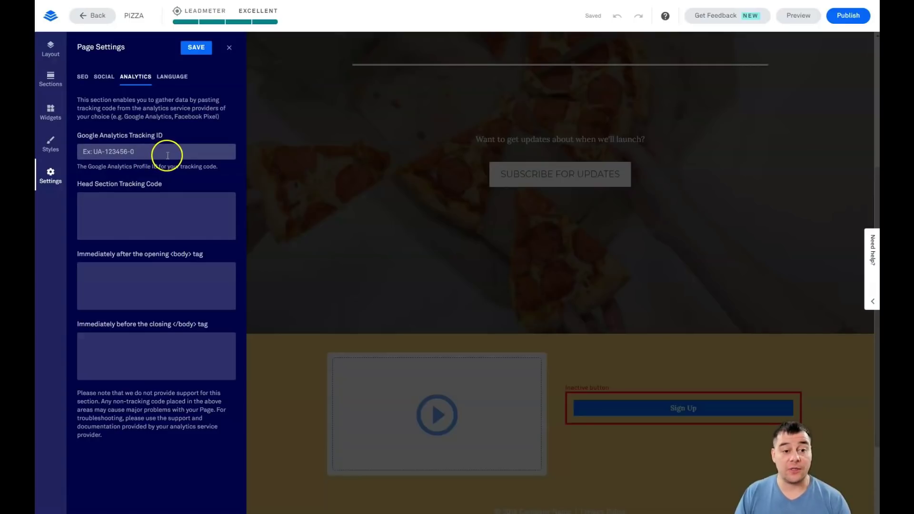
left_click(174, 83)
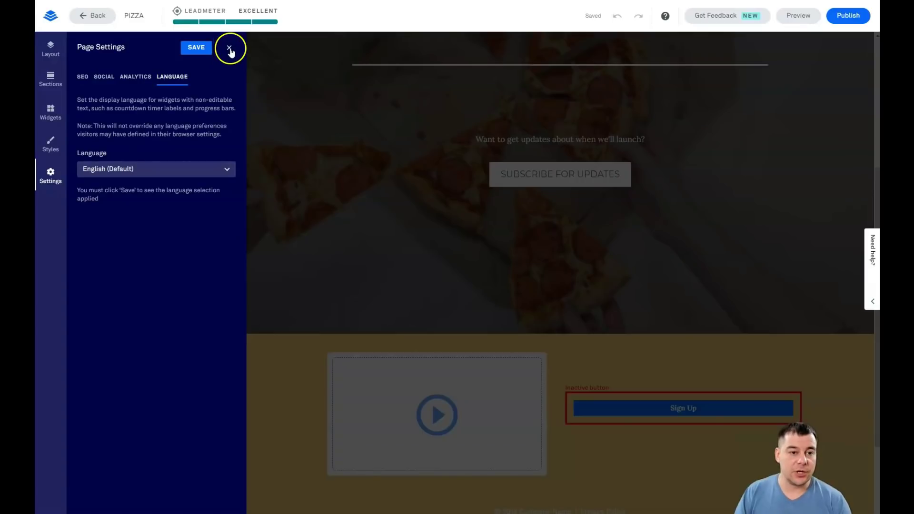
left_click(229, 48)
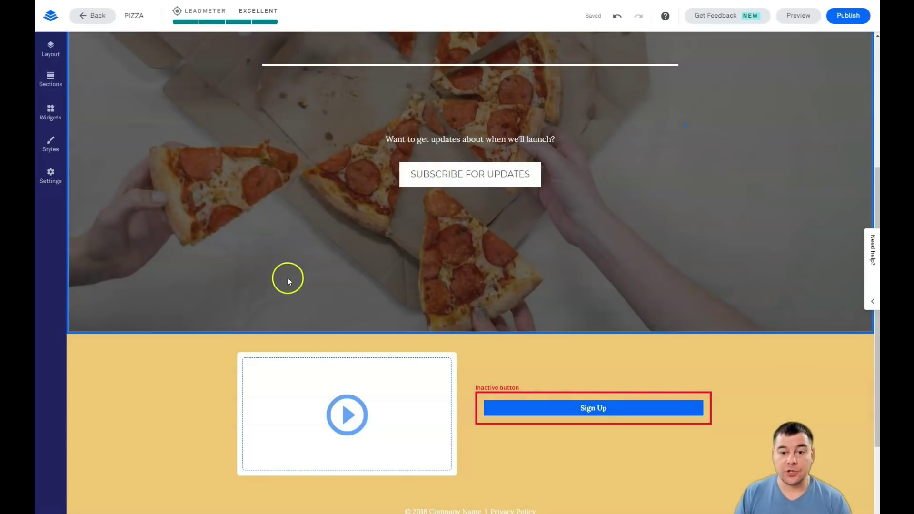
Step: Delete the Blank 1 section with the video placeholder and the inactive Sign Up button
scroll(471, 229, "up", 1)
scroll(472, 228, "down", 4)
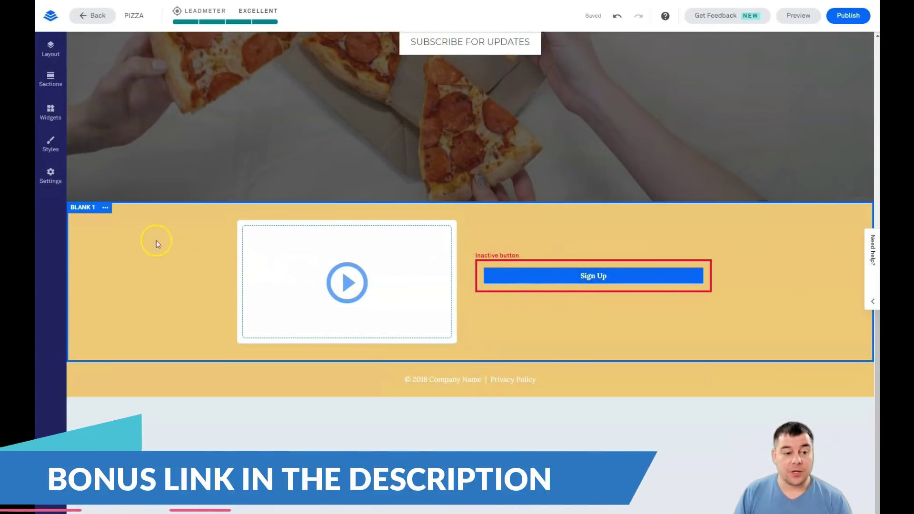
left_click(106, 207)
left_click(130, 285)
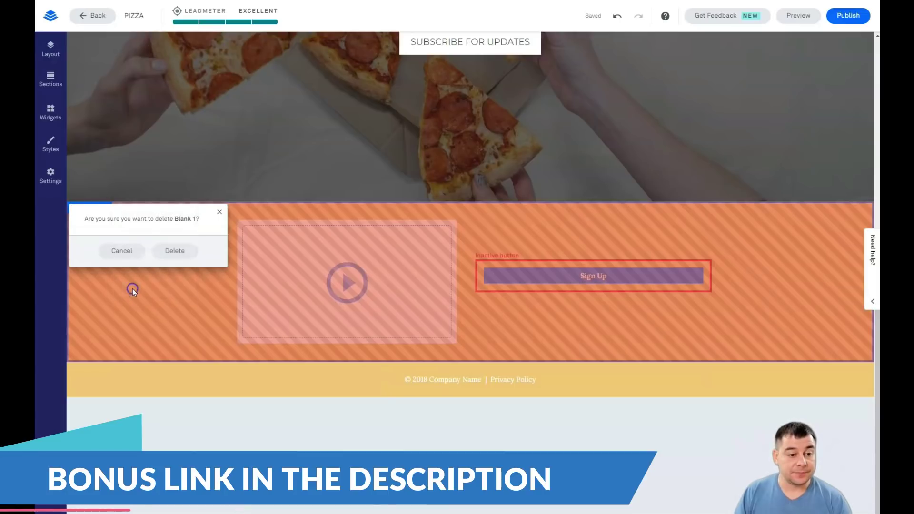
left_click(175, 250)
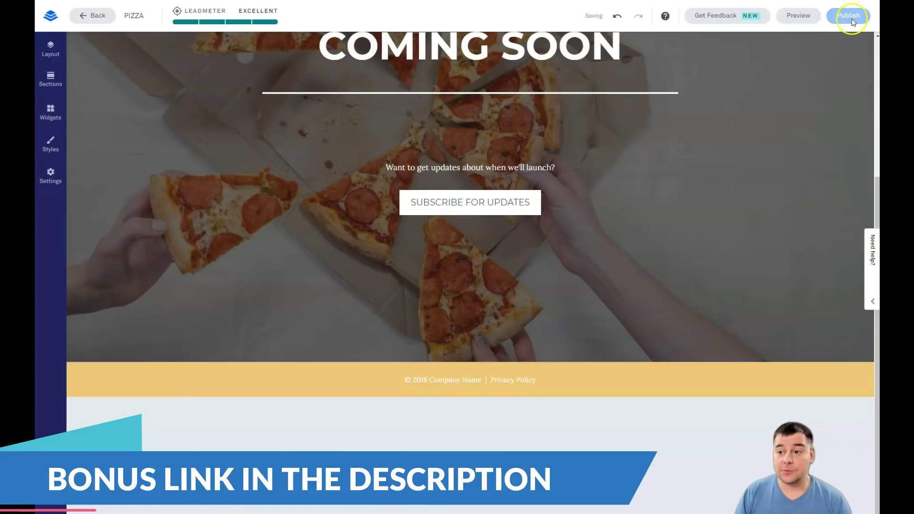
scroll(495, 241, "up", 4)
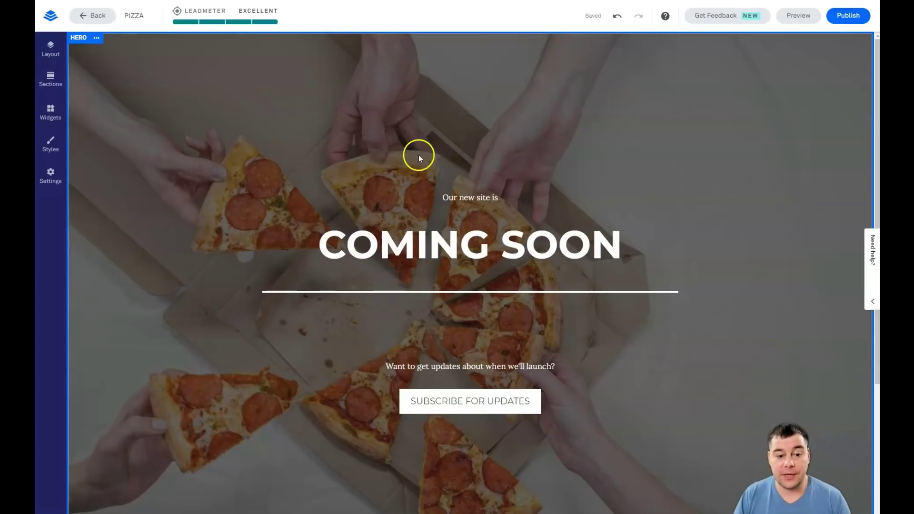
left_click(457, 132)
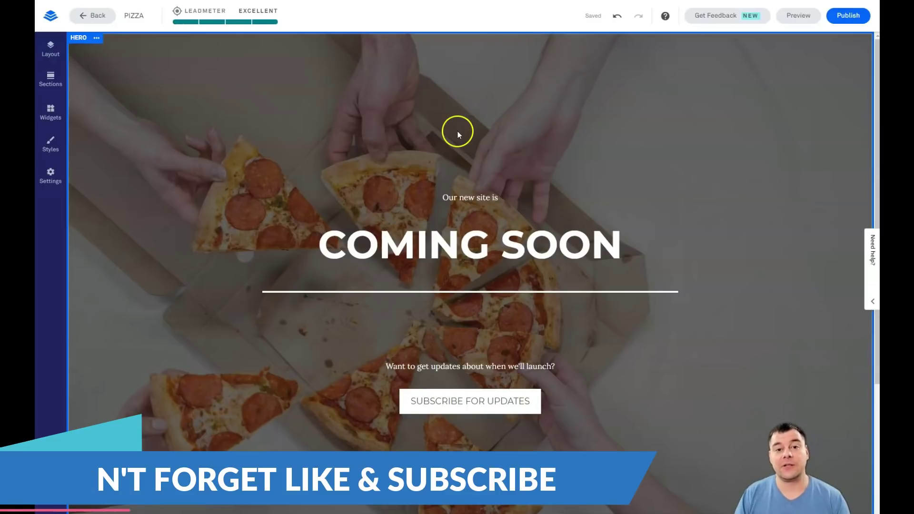